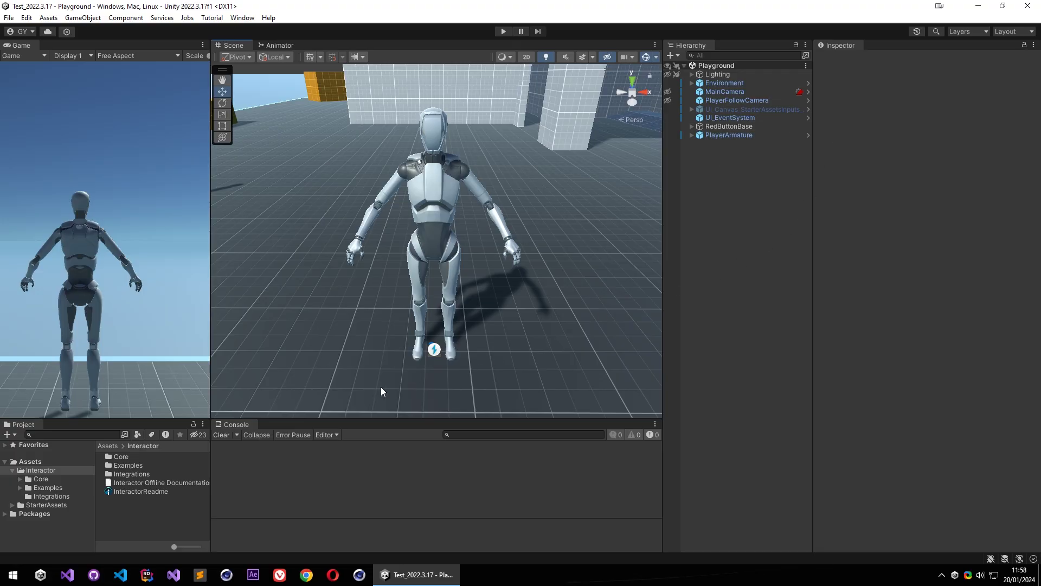
Add the Interactor component to the PlayerArmature object
left_click(51, 506)
left_click(732, 135)
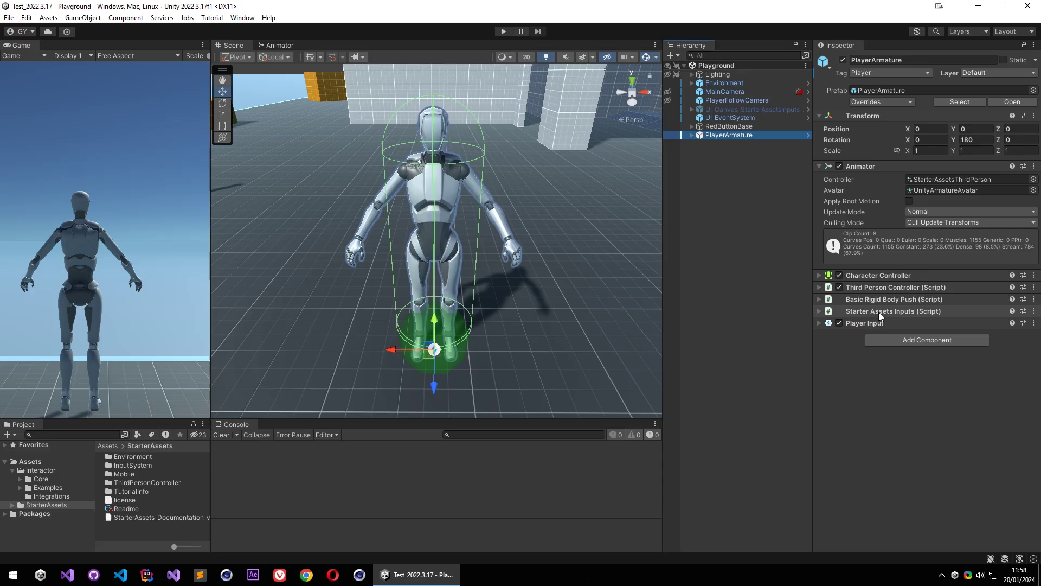
left_click(919, 343)
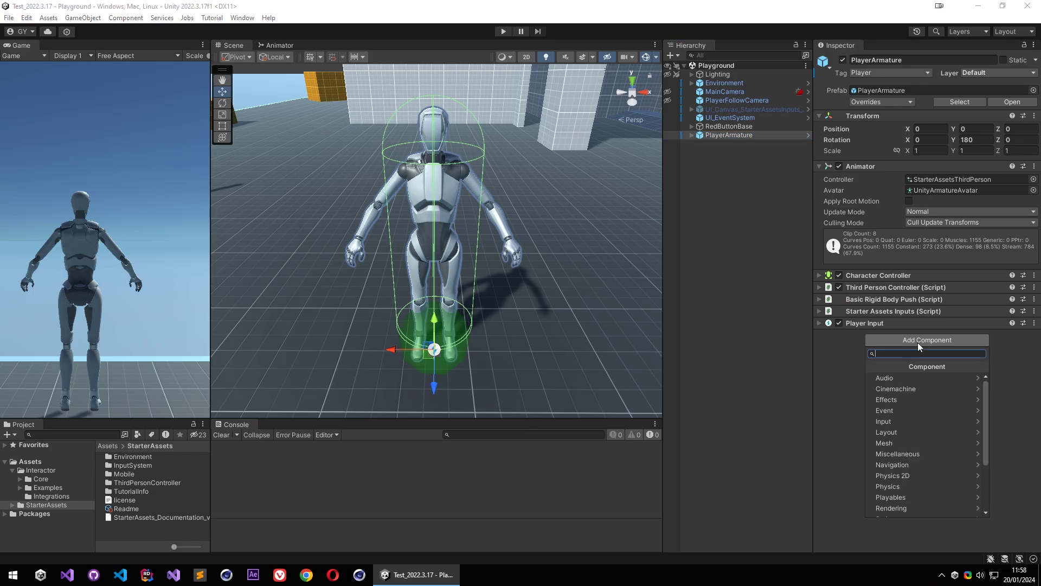
type("Interactor")
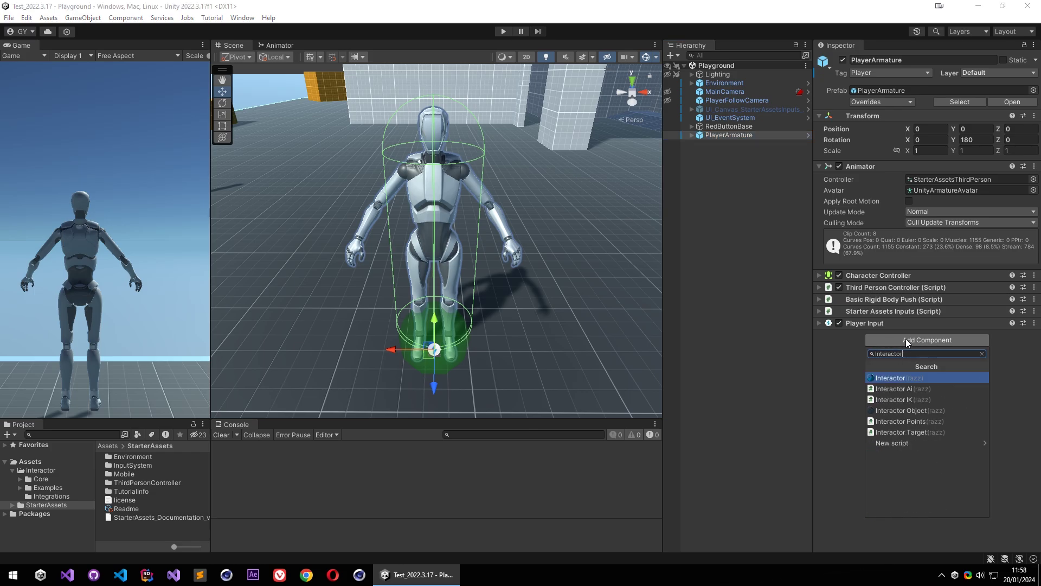
key("Return")
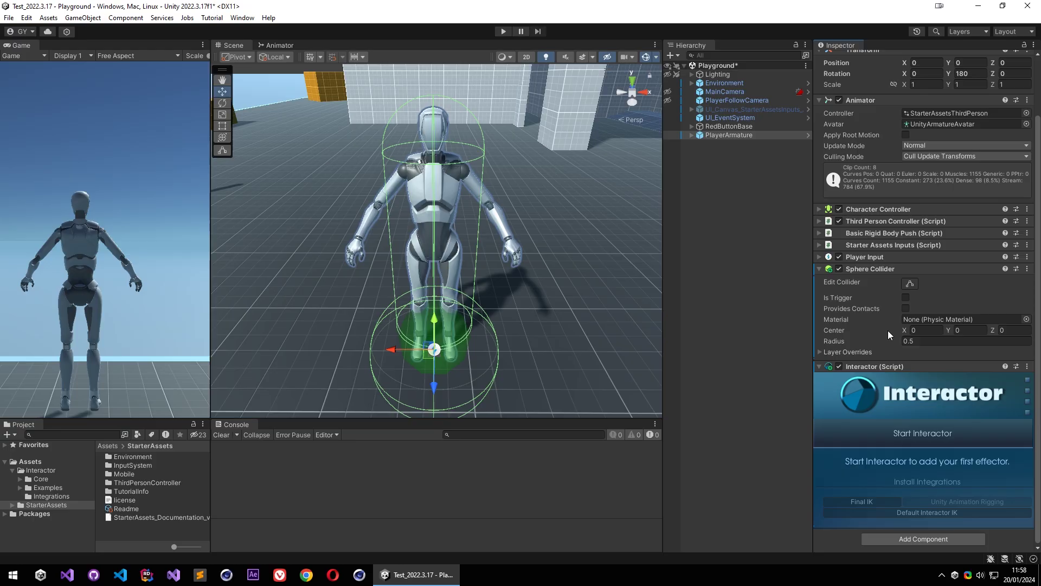
Enlarge the Sphere Collider around PlayerArmature to a radius of 1.65
left_click_drag(525, 337, 409, 333, "alt")
middle_click_drag(307, 314, 396, 321)
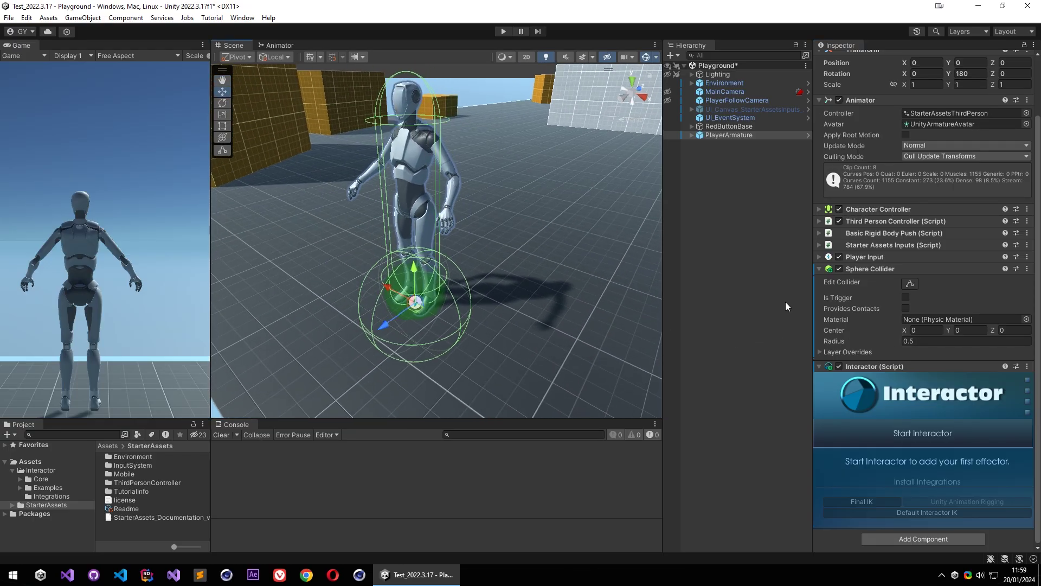
left_click_drag(895, 340, 912, 338)
middle_click_drag(485, 287, 510, 224)
scroll(477, 233, "down", 2)
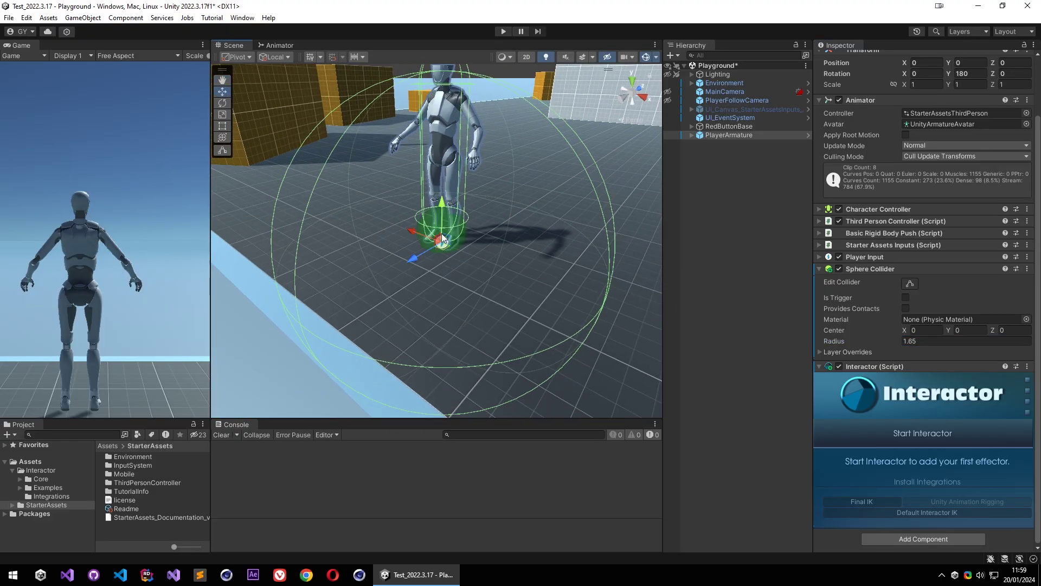
Raise the Sphere Collider's center on PlayerArmature to Y 0.59
left_click_drag(450, 230, 419, 225, "alt")
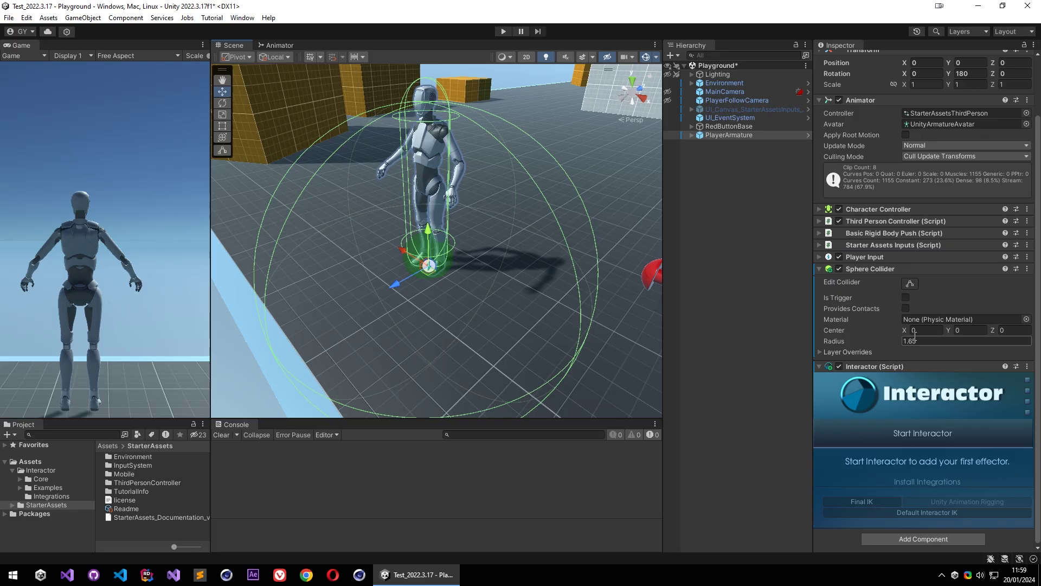
left_click(960, 330)
type("0.55")
left_click_drag(962, 329, 962, 330)
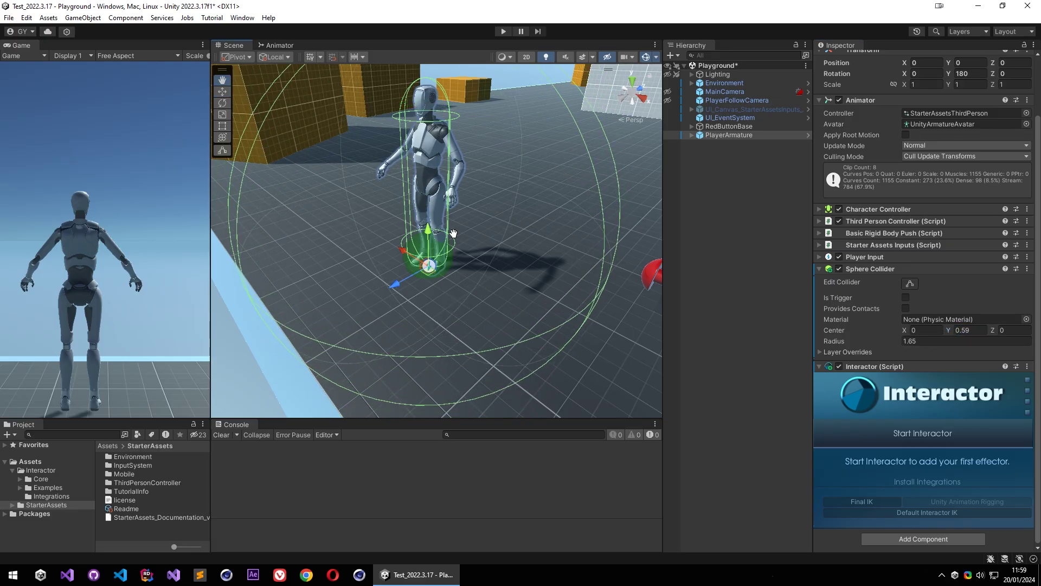
scroll(494, 170, "down", 2)
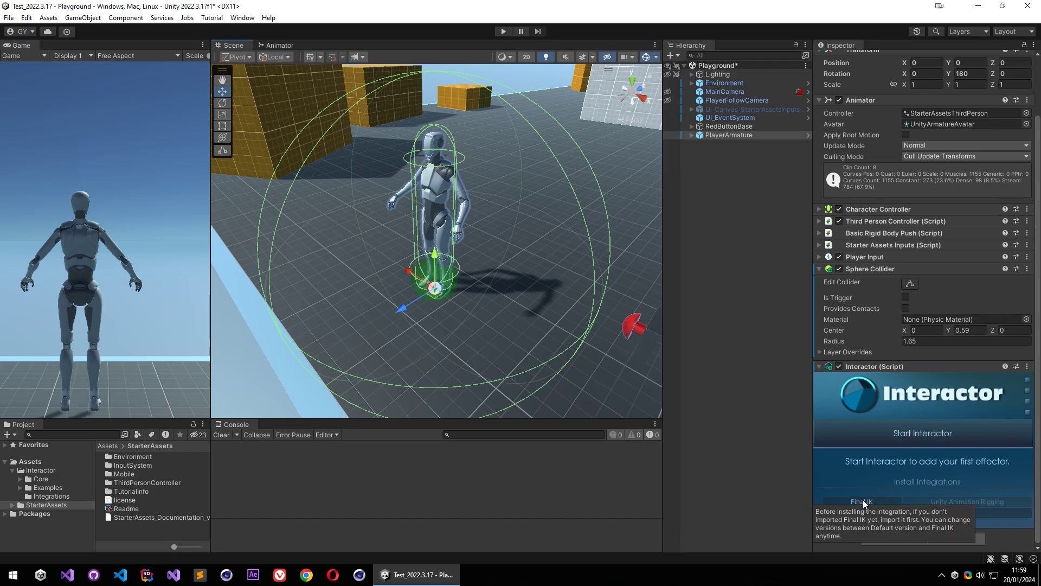
Start Interactor with a new save file named InteractorPrefabList.asset in the Assets folder
left_click(910, 435)
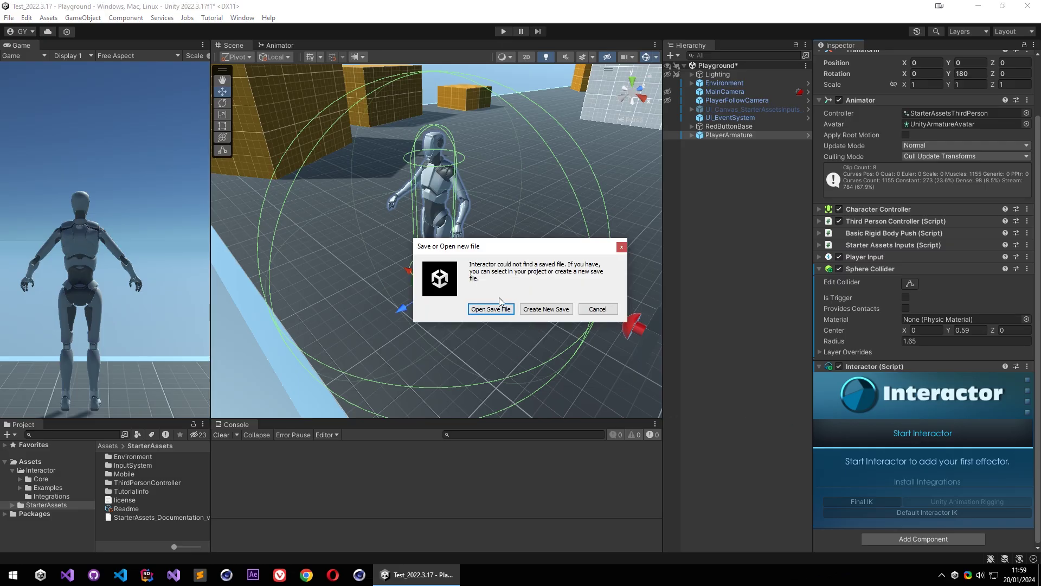
left_click(539, 309)
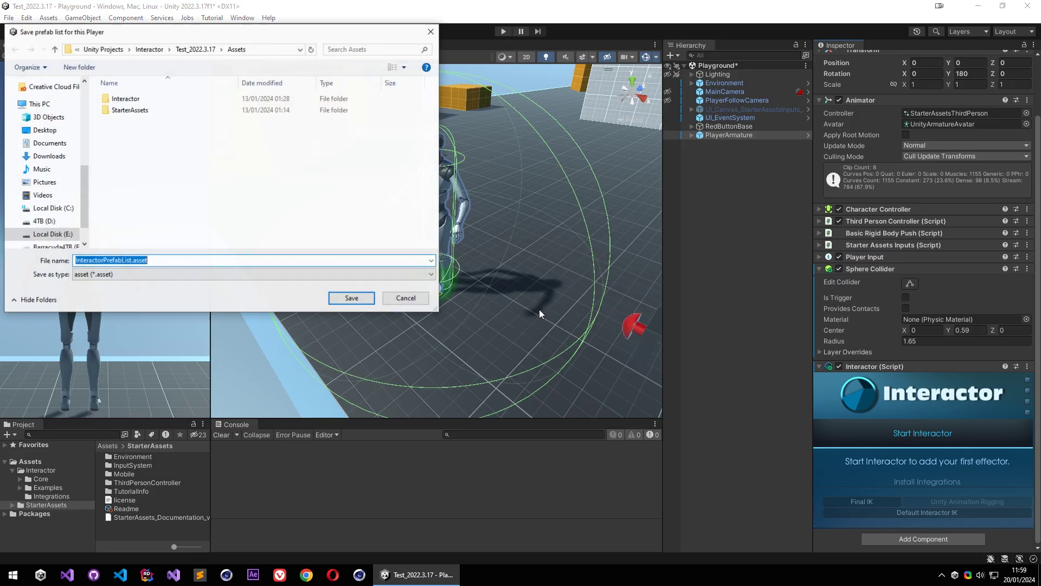
left_click(350, 298)
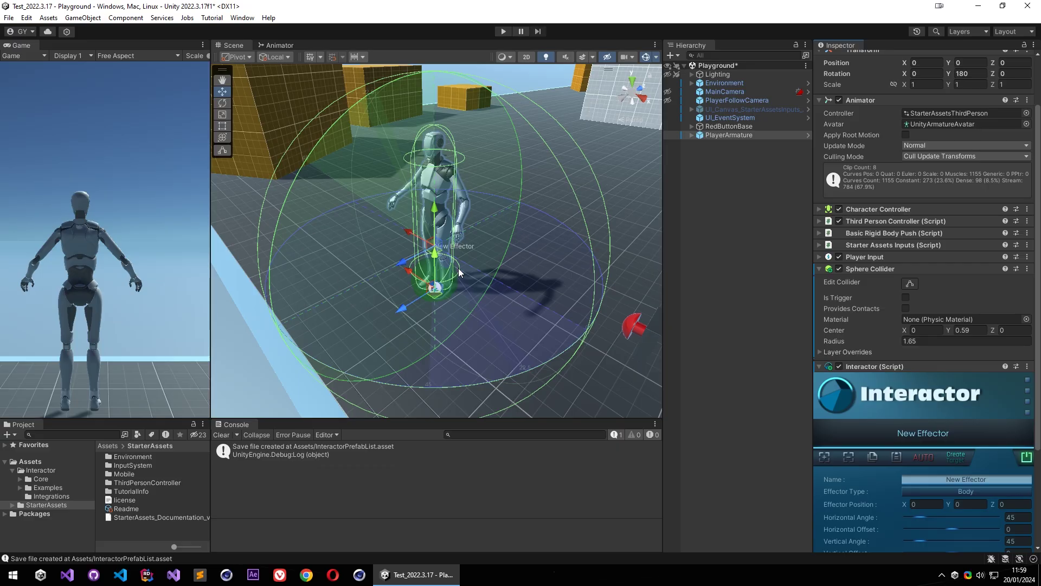
Set the new effector's type to Left Hand
scroll(851, 331, "down", 5)
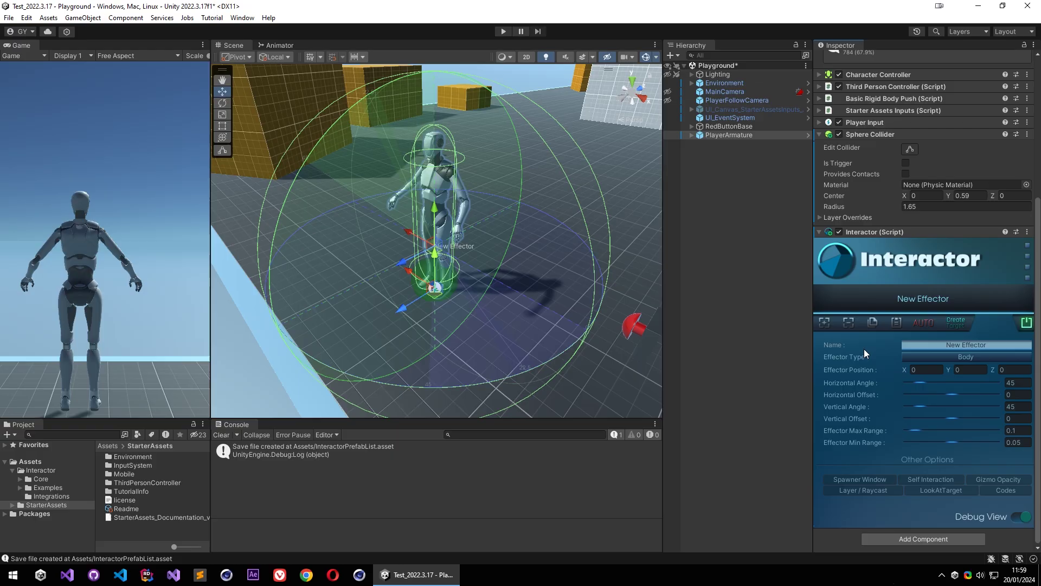
left_click(950, 356)
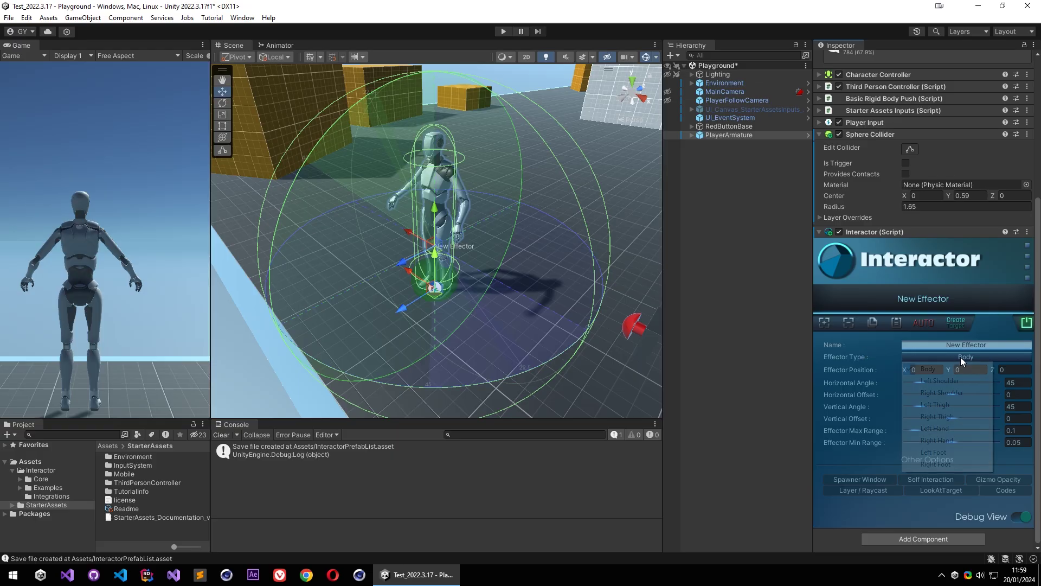
left_click(939, 427)
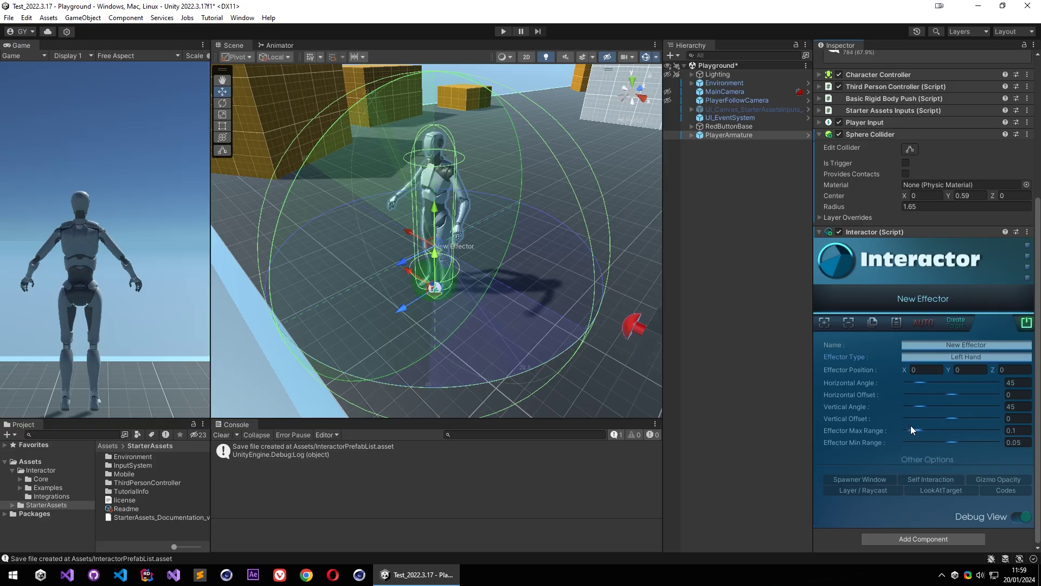
Set the left hand effector's horizontal angle to 143 and its horizontal offset to 22
right_click_drag(442, 301, 579, 398)
key("w")
key("s")
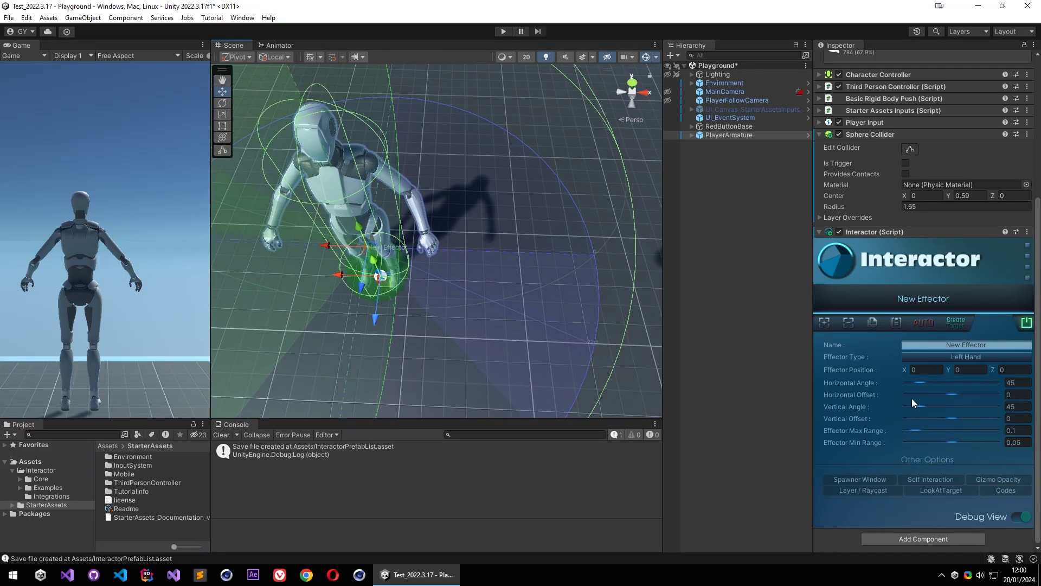
left_click_drag(919, 382, 942, 388)
left_click(959, 395)
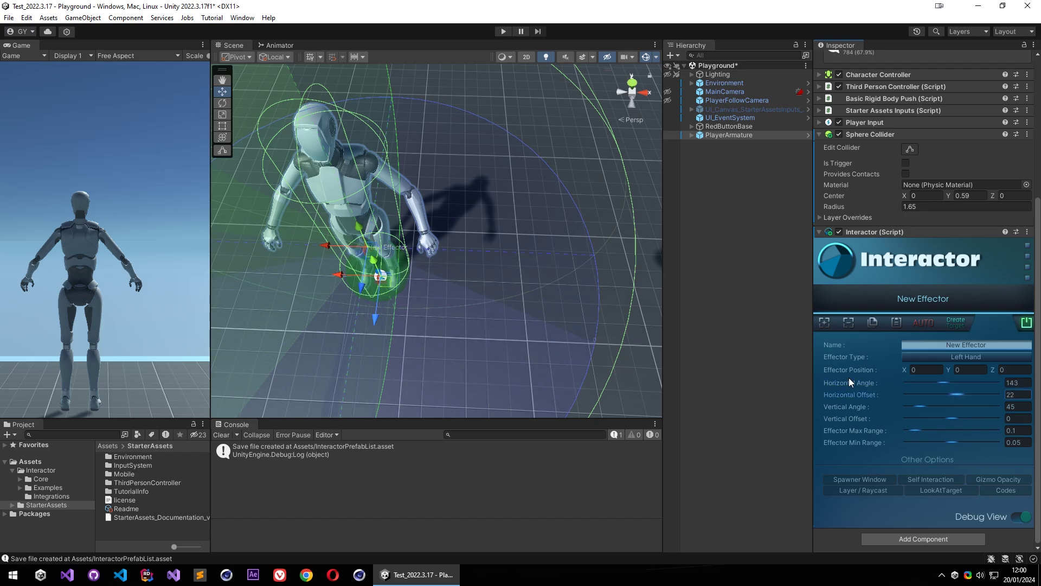
Set the left hand effector's vertical angle to 101, vertical offset to 33, max range to 1.17 and min range to 0.511
middle_click_drag(394, 301, 461, 308)
left_click_drag(491, 368, 401, 228, "alt")
right_click_drag(402, 227, 359, 228, "alt")
left_click_drag(920, 407, 968, 430)
left_click_drag(348, 317, 455, 327, "alt")
left_click_drag(915, 441, 949, 441)
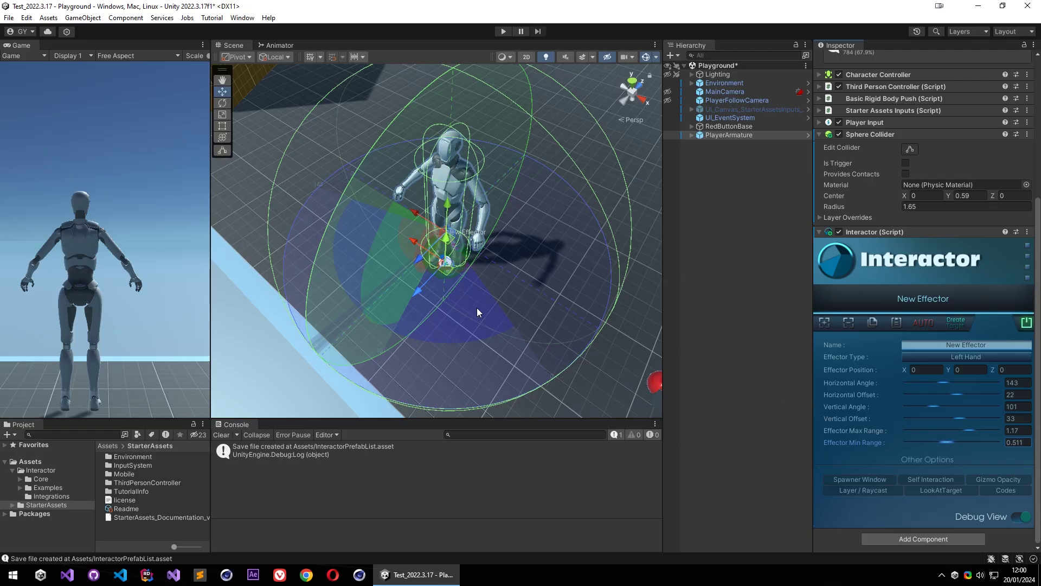
Raise the left hand effector's position to Y 0.48
scroll(477, 307, "up", 5)
middle_click_drag(397, 313, 397, 278)
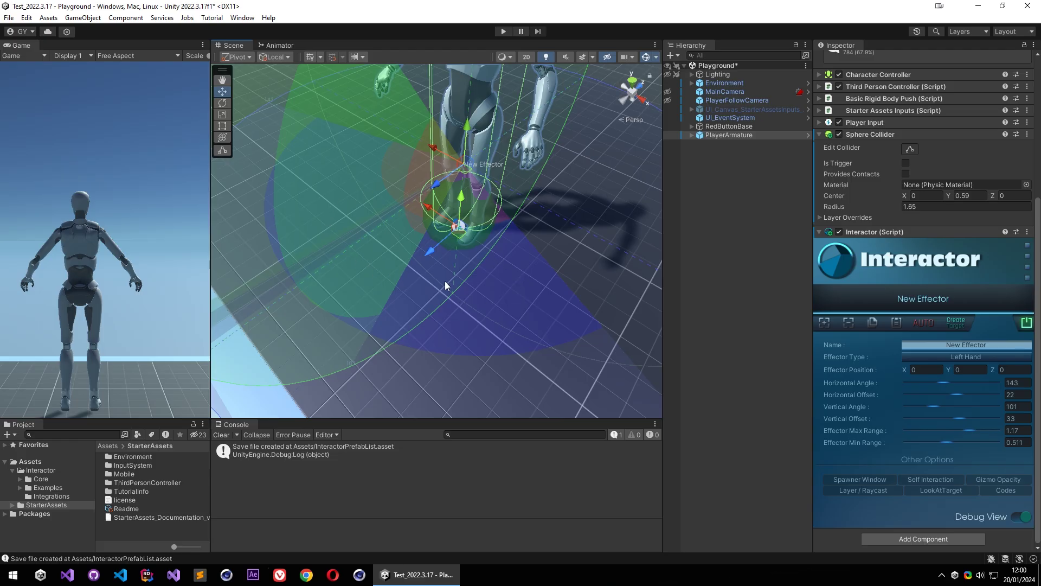
right_click_drag(444, 281, 520, 238)
key("s")
left_click_drag(945, 372, 980, 374)
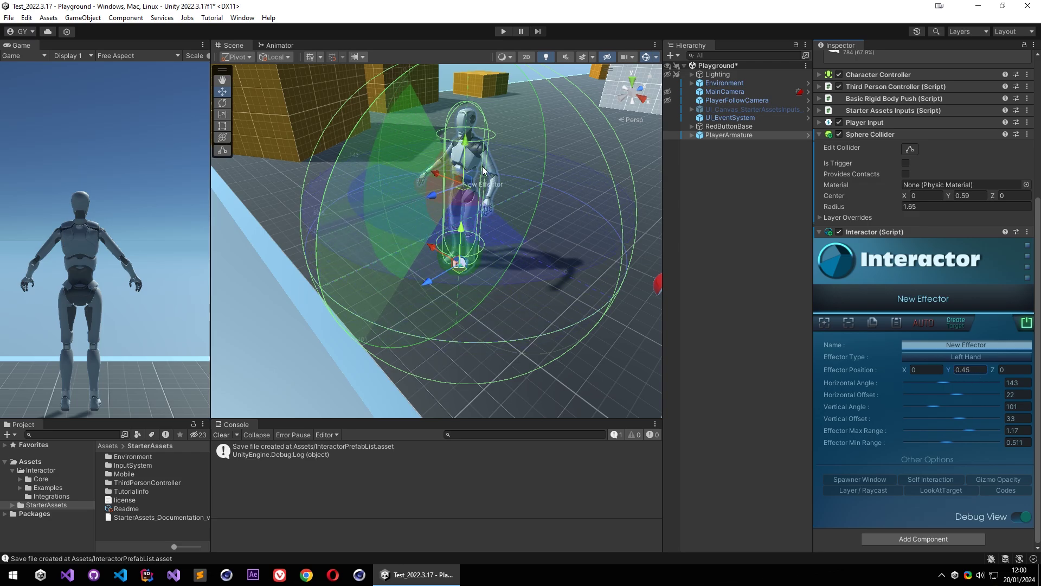
left_click_drag(483, 168, 386, 172, "alt")
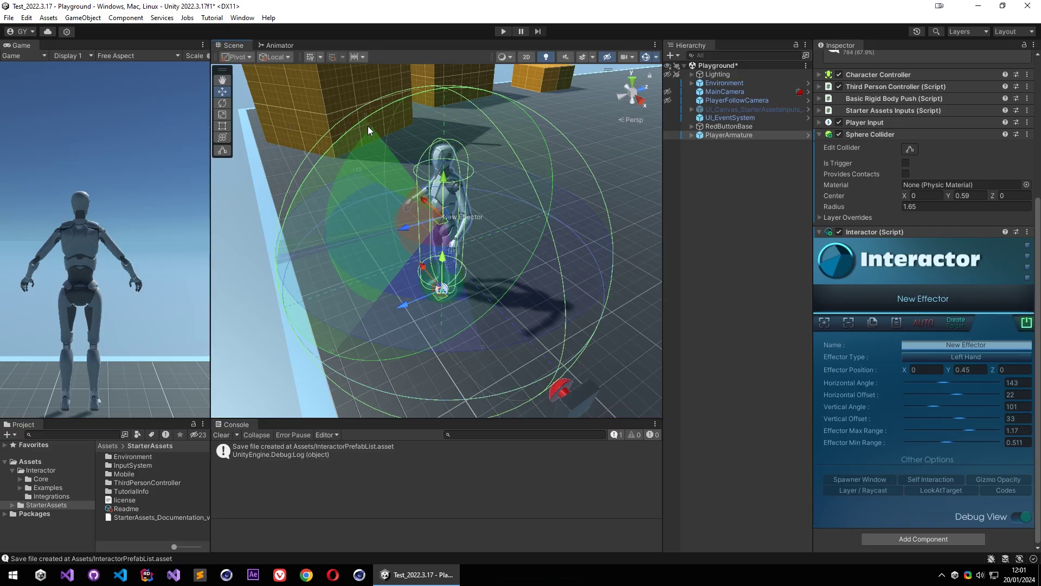
left_click_drag(950, 370, 962, 371)
Increase the Sphere Collider's radius to 2.1 and raise the left hand effector's position to Y 0.882
left_click_drag(454, 175, 475, 98, "alt")
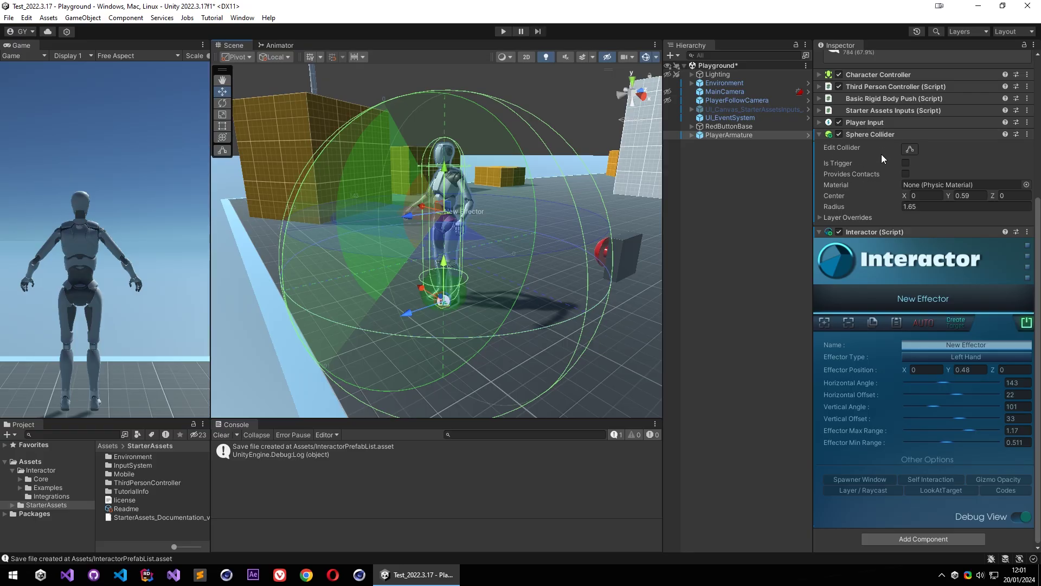
left_click_drag(893, 207, 901, 203)
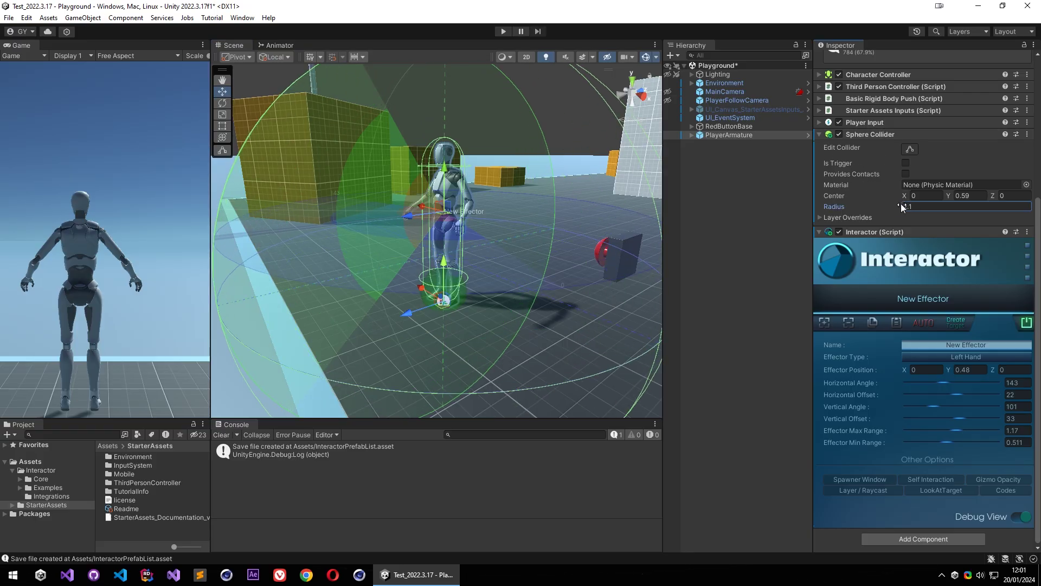
mouse_move(449, 189)
left_mouse_down("alt")
mouse_move(467, 213)
mouse_move(458, 149)
mouse_move(453, 206)
left_mouse_up("alt")
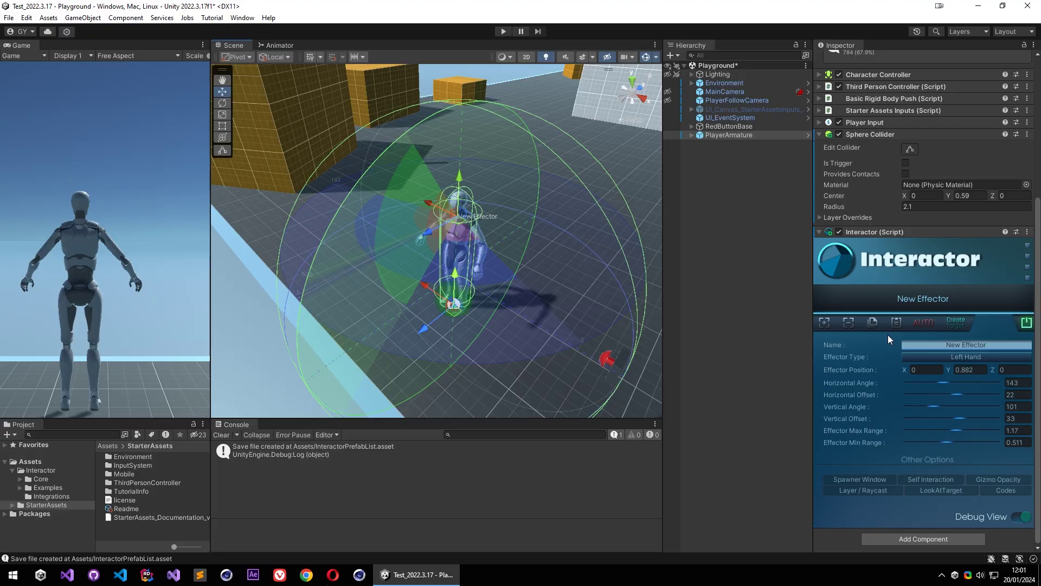
Auto-configure the Left Hand effector to fit the character and examine its range around the body
left_click(924, 322)
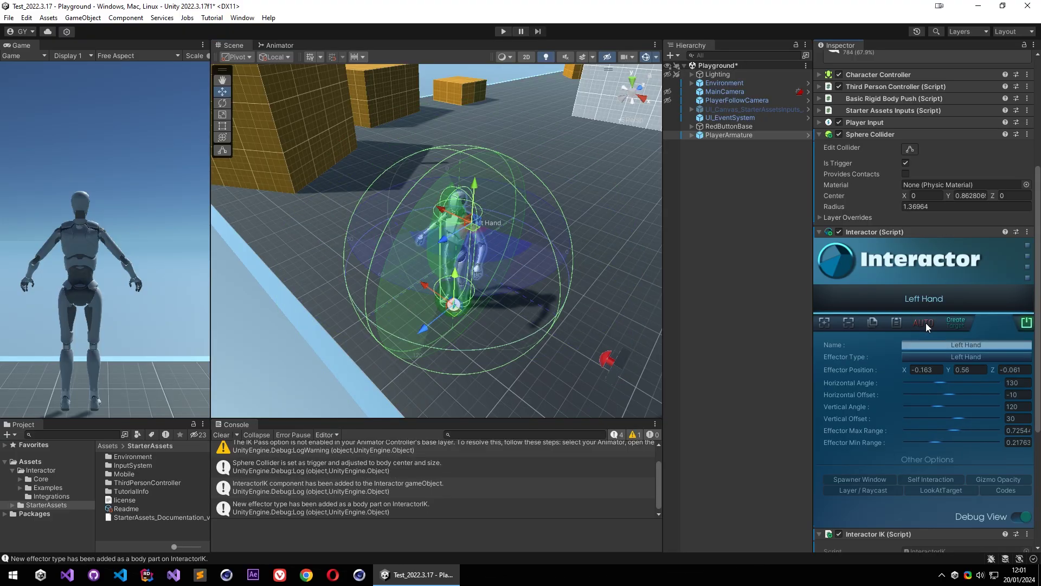
left_click_drag(325, 247, 295, 150, "alt")
scroll(272, 244, "up", 3)
left_click_drag(597, 192, 559, 211, "alt")
scroll(529, 226, "down", 3)
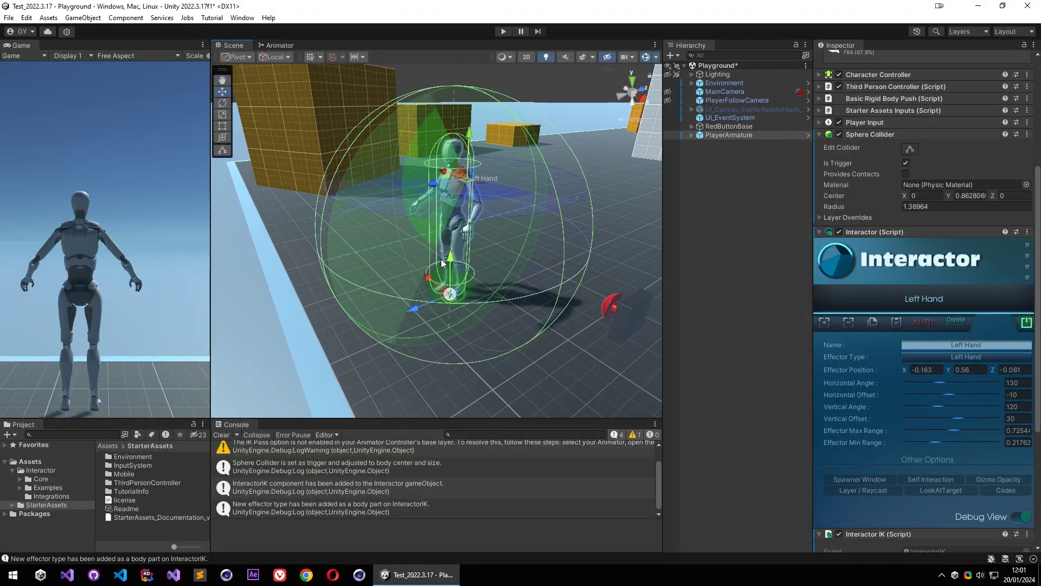
middle_click_drag(505, 221, 501, 294)
left_click_drag(515, 196, 520, 253, "alt")
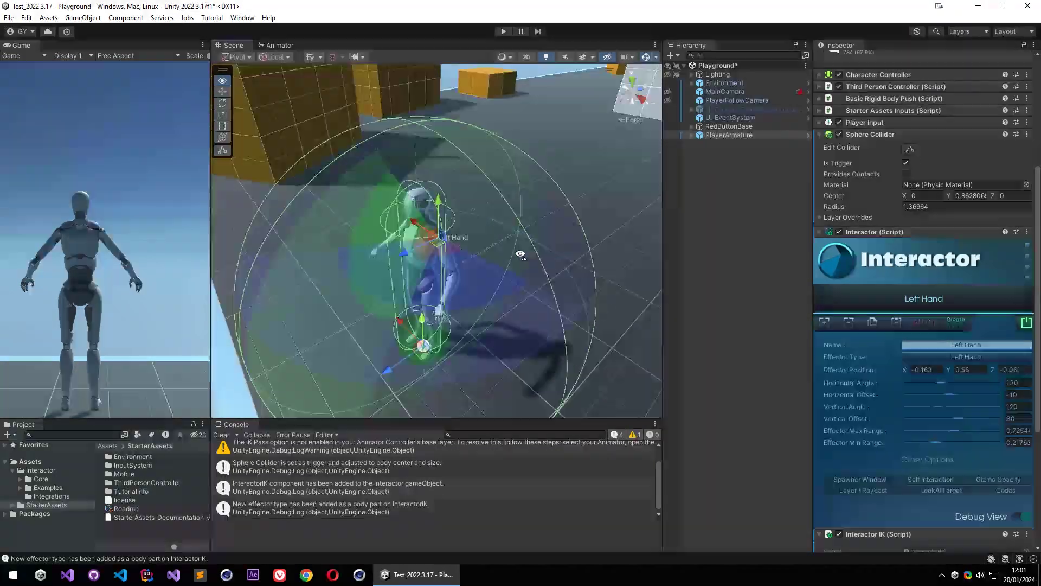
scroll(445, 254, "up", 4)
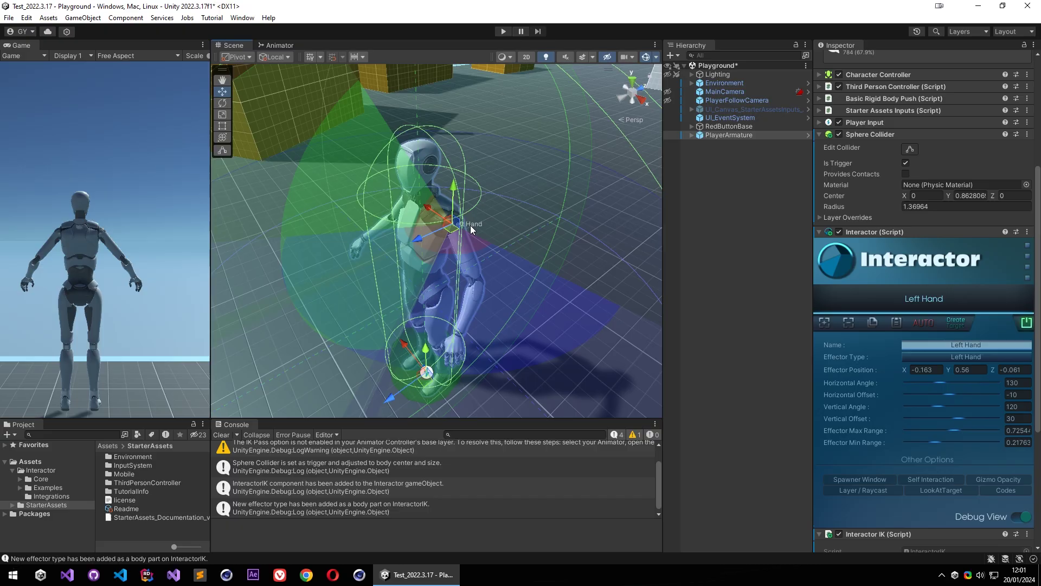
left_click_drag(471, 226, 494, 200, "alt")
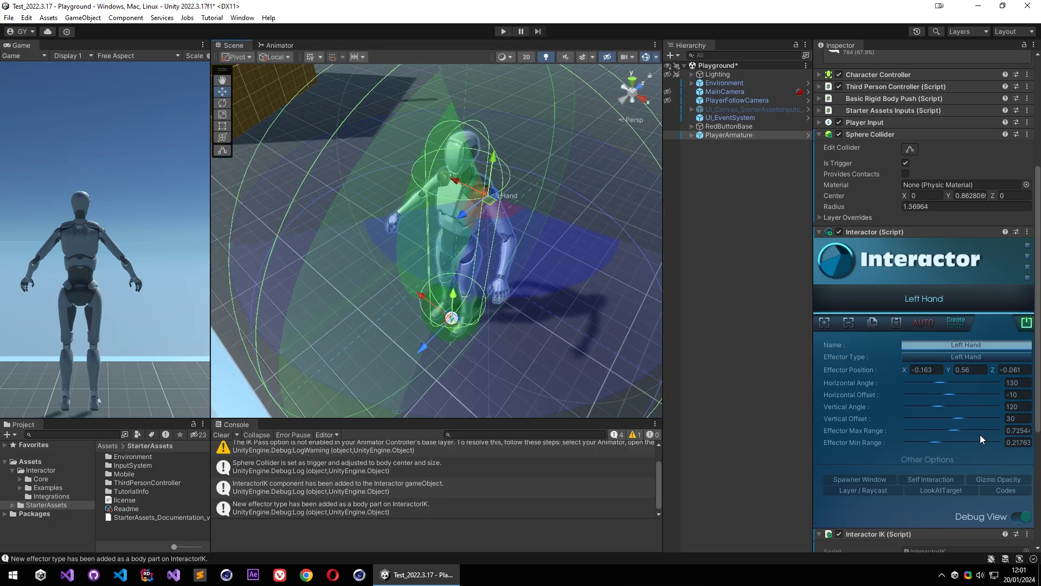
Add a second effector of type Right Hand and auto-configure it to fit the character
left_click(828, 322)
left_click(983, 358)
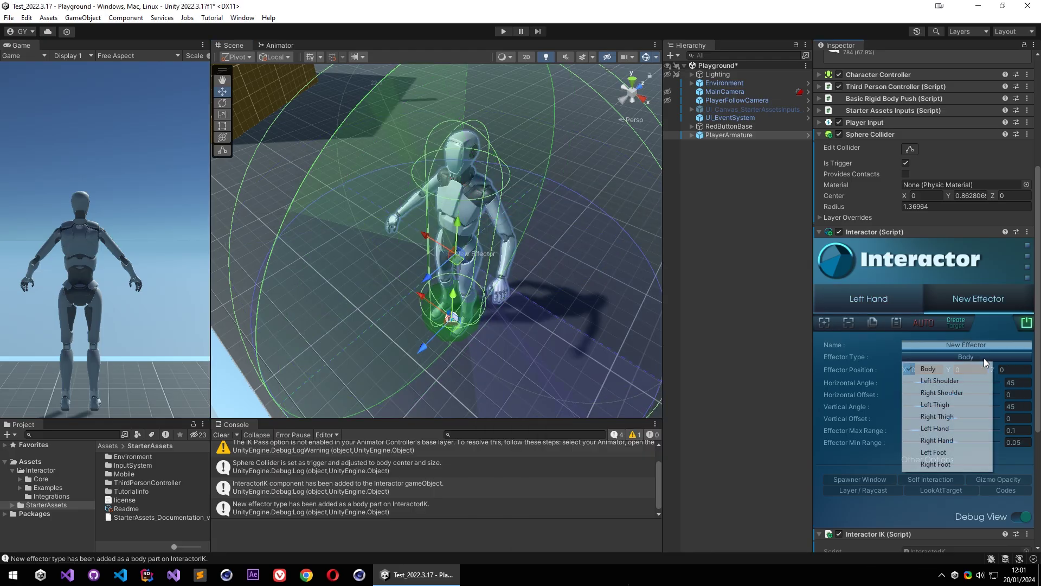
left_click(951, 437)
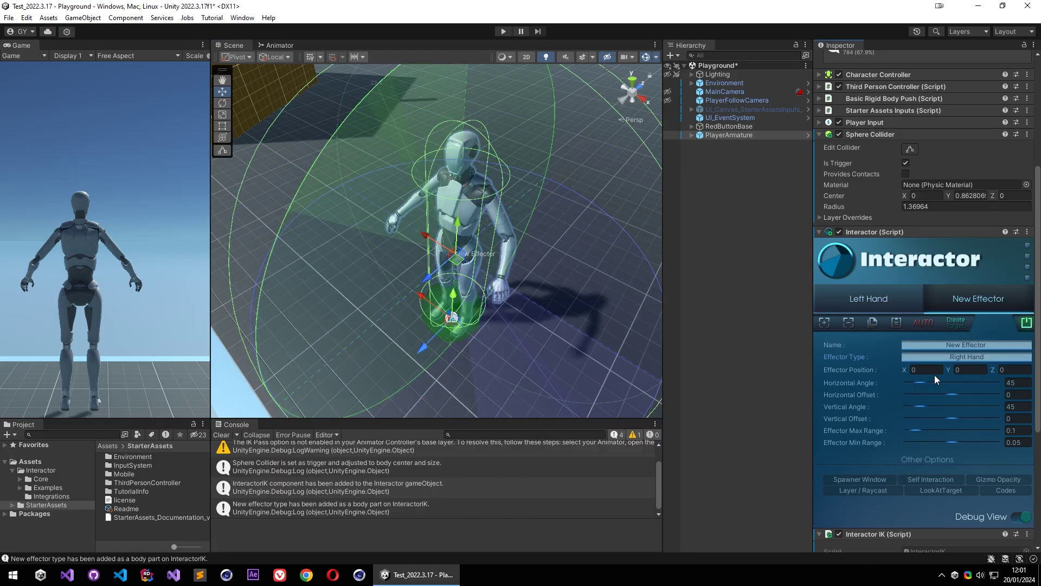
left_click(923, 323)
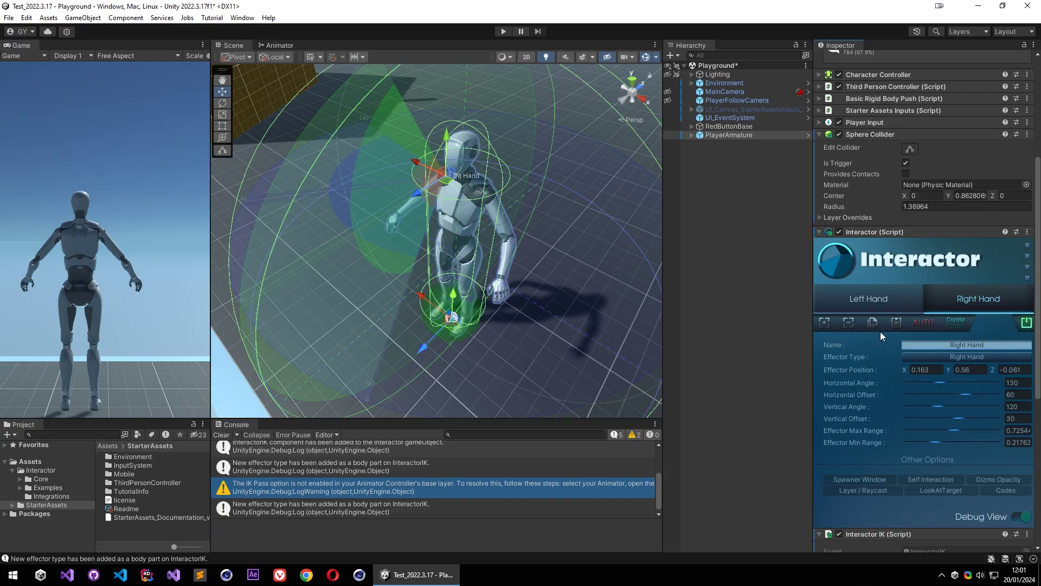
Review the Left Hand and Right Hand entries in the Interactor IK component's part list
scroll(880, 333, "down", 5)
scroll(871, 347, "down", 2)
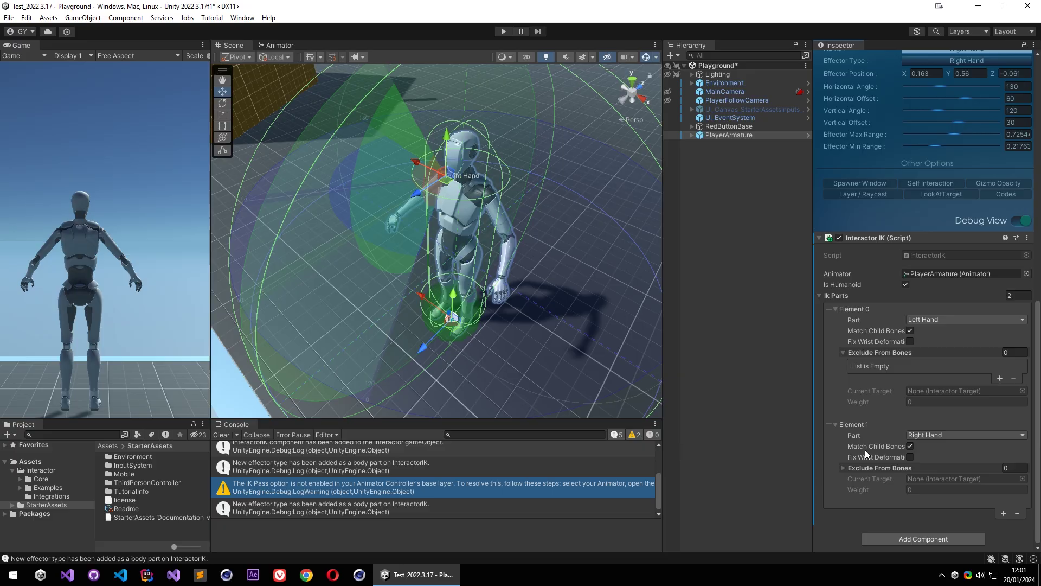
scroll(861, 437, "up", 5)
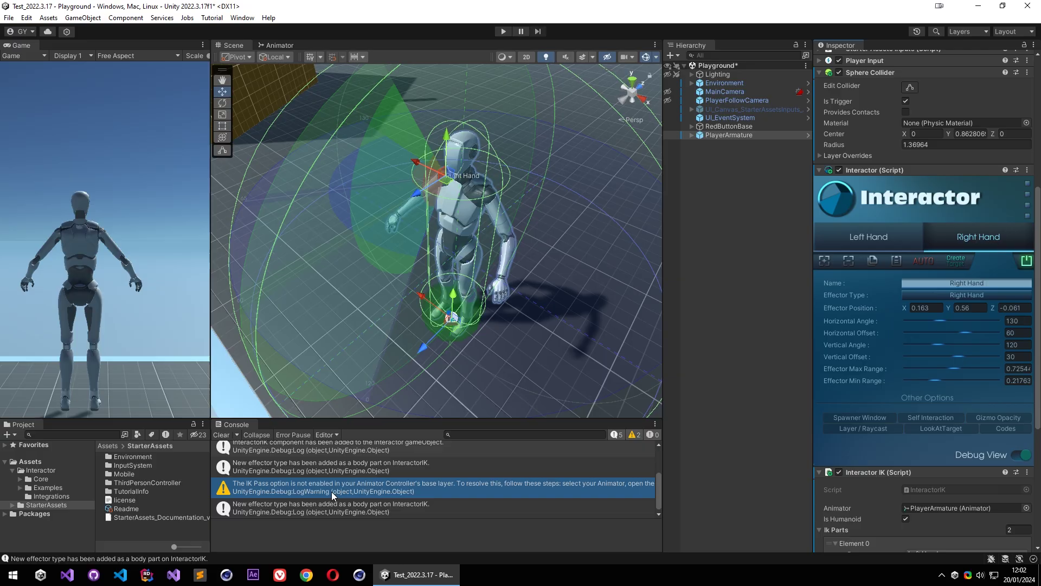
Open the Base Layer settings of PlayerArmature's StarterAssetsThirdPerson animator controller and check the IK Pass option
left_click(747, 136)
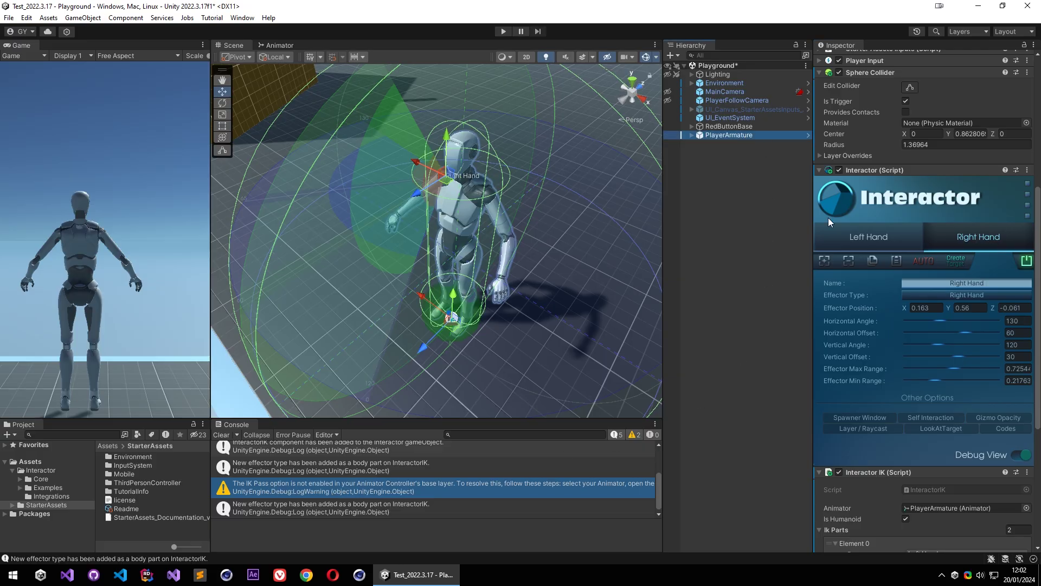
double_click(940, 179)
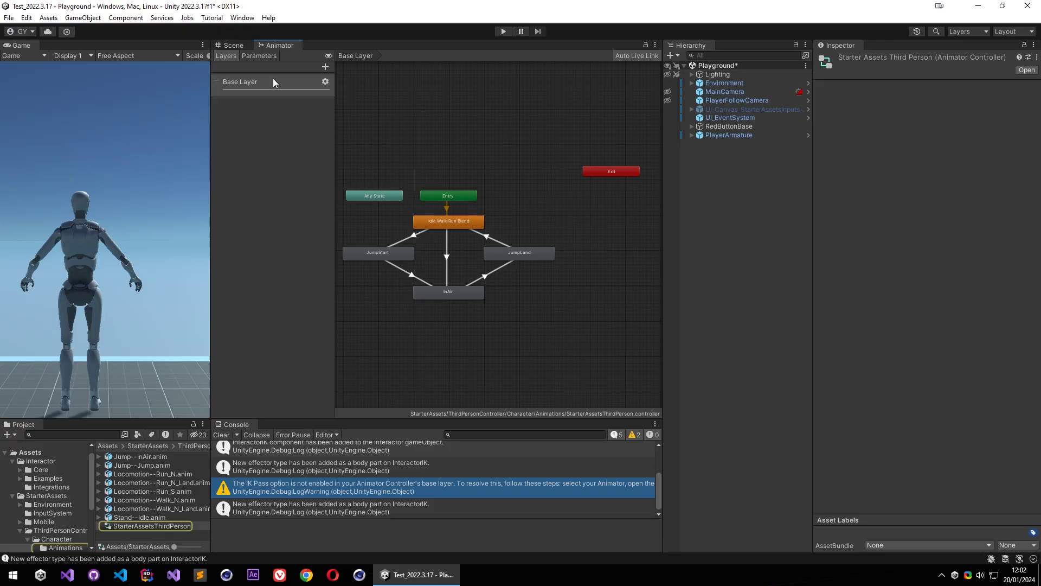
left_click(324, 81)
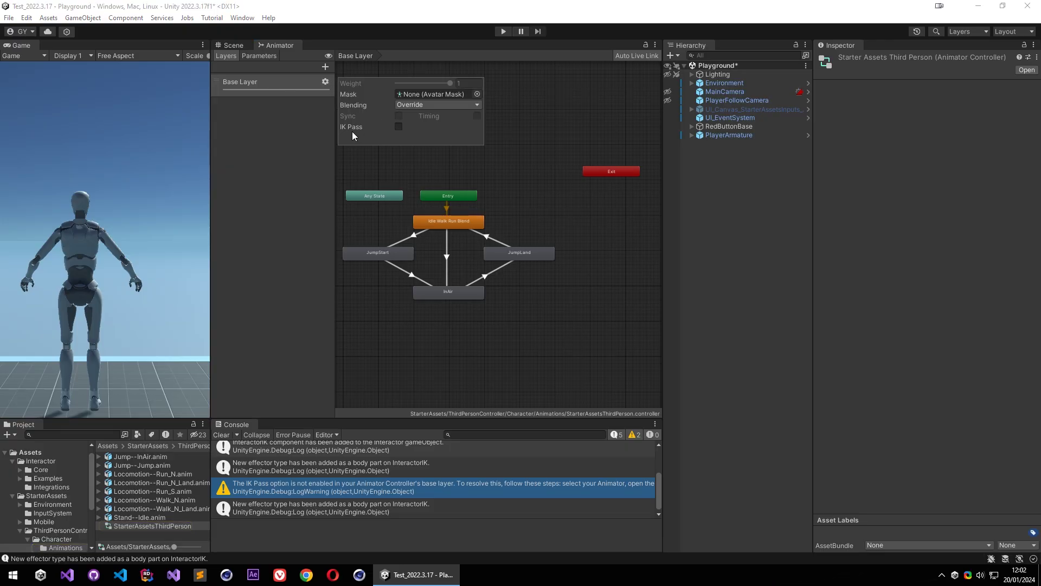
left_click(234, 45)
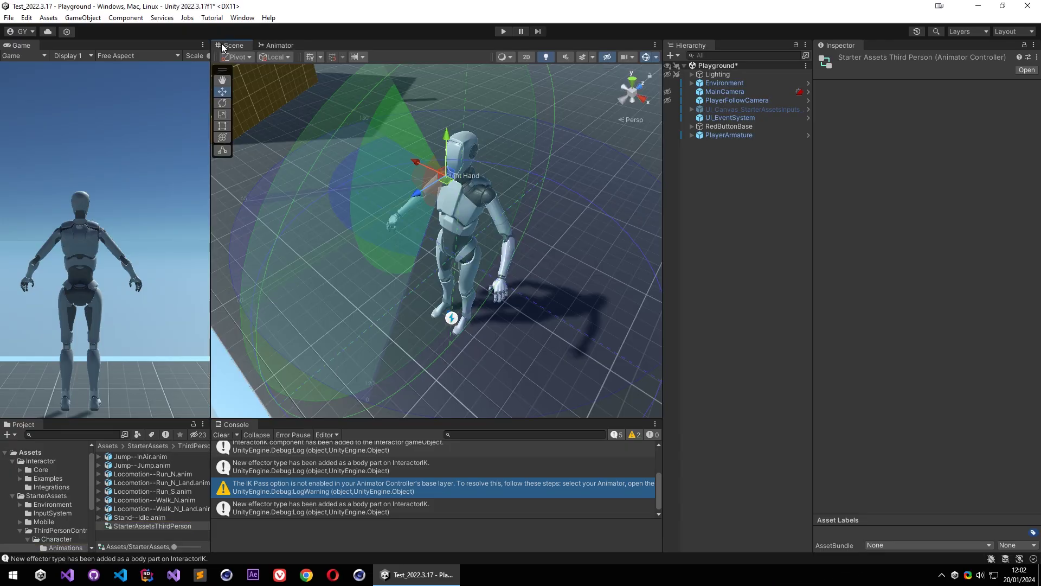
Compare PlayerArmature's assigned layer with the layer name in the Interactor's Layer / Raycast options
left_click(729, 135)
scroll(891, 327, "down", 5)
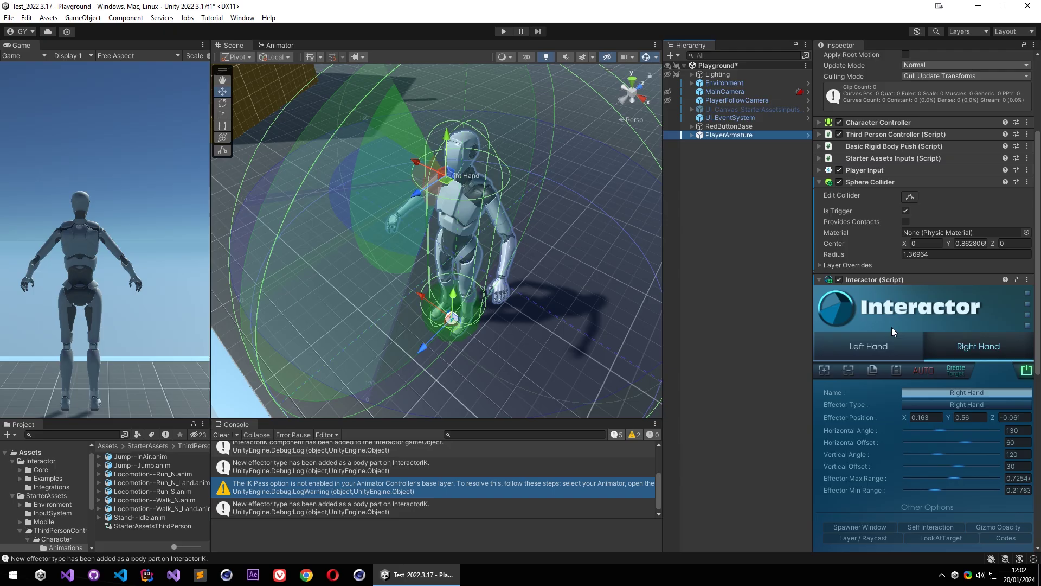
scroll(880, 390, "up", 5)
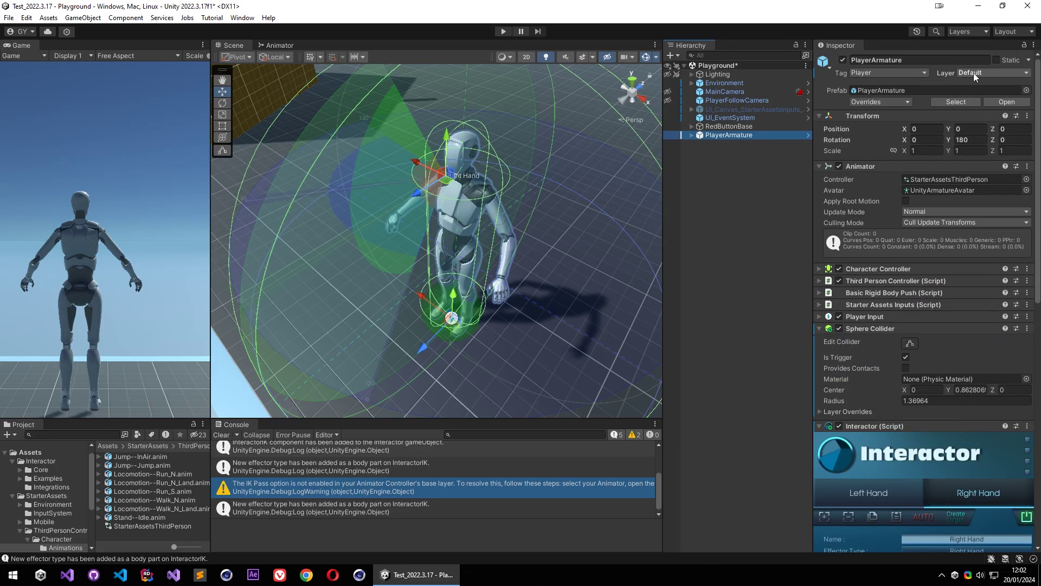
scroll(913, 259, "down", 10)
left_click(867, 393)
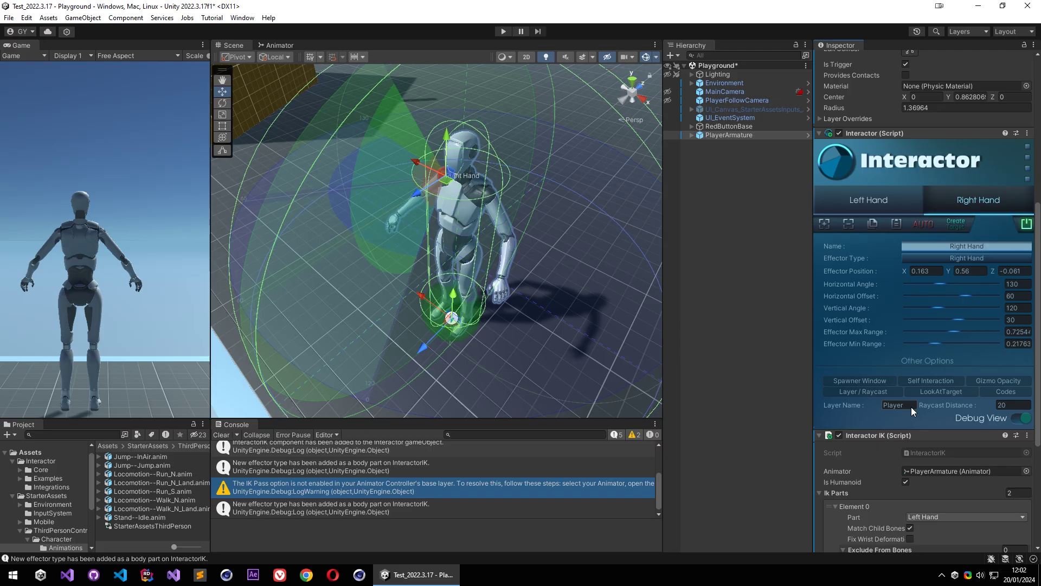
scroll(903, 399, "up", 10)
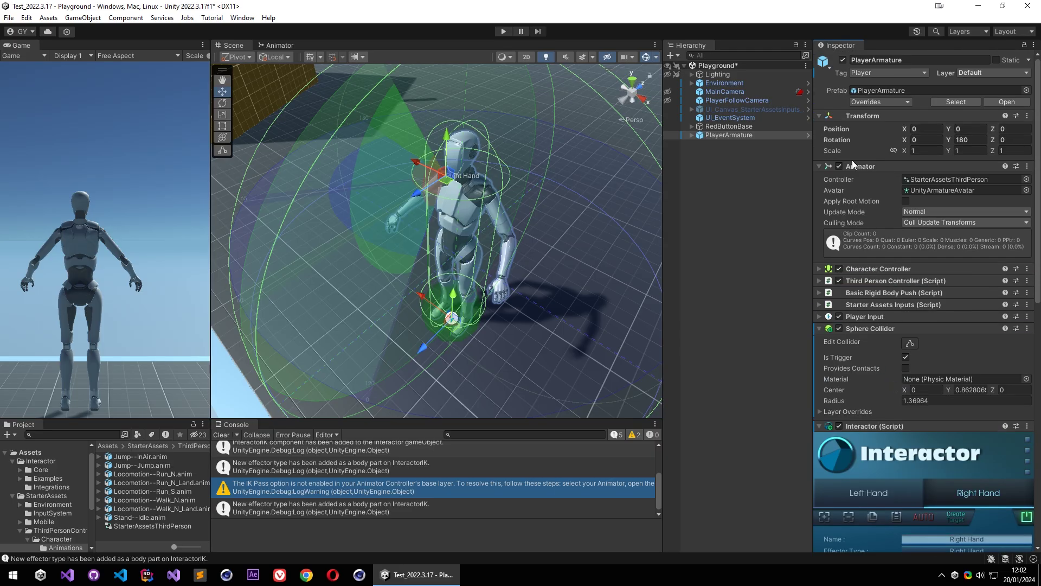
Add a new project layer named Player as User Layer 8
left_click(987, 74)
left_click(971, 148)
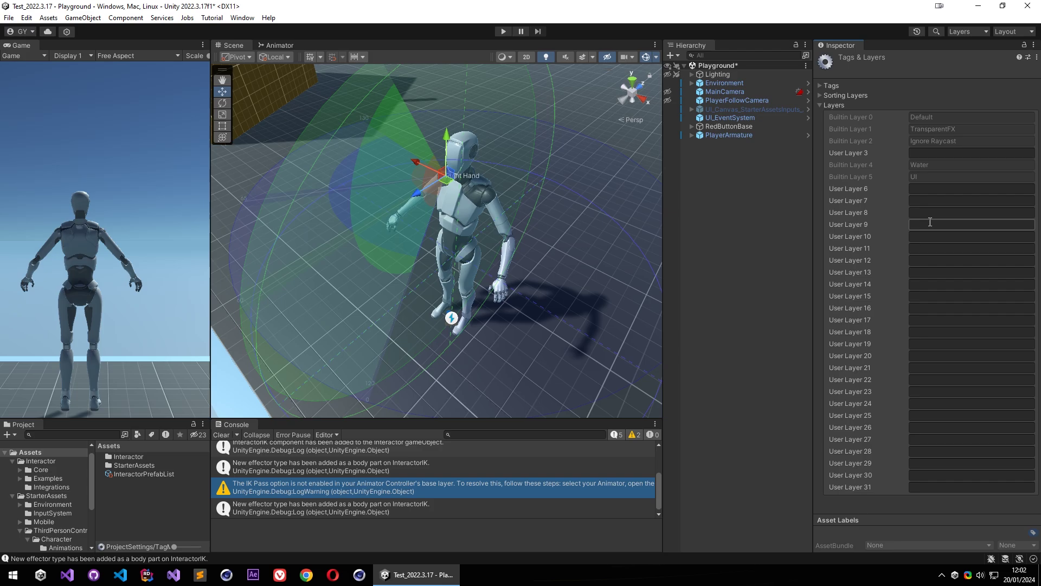
left_click(929, 212)
type("Playe")
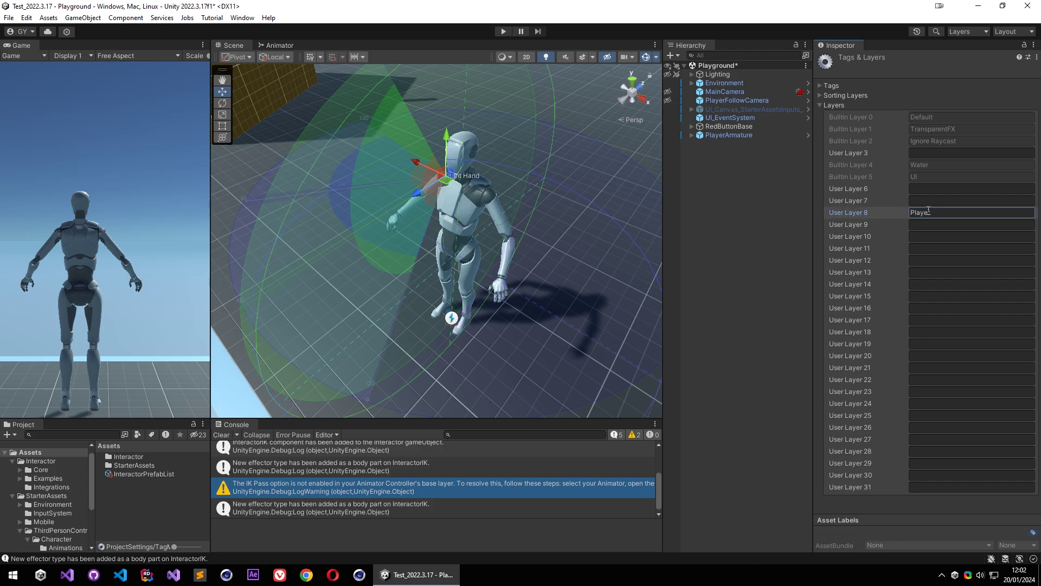
type("r")
Show the Interactor's Layer / Raycast options on PlayerArmature and collapse the Interactor IK component
left_click(735, 136)
scroll(923, 327, "down", 5)
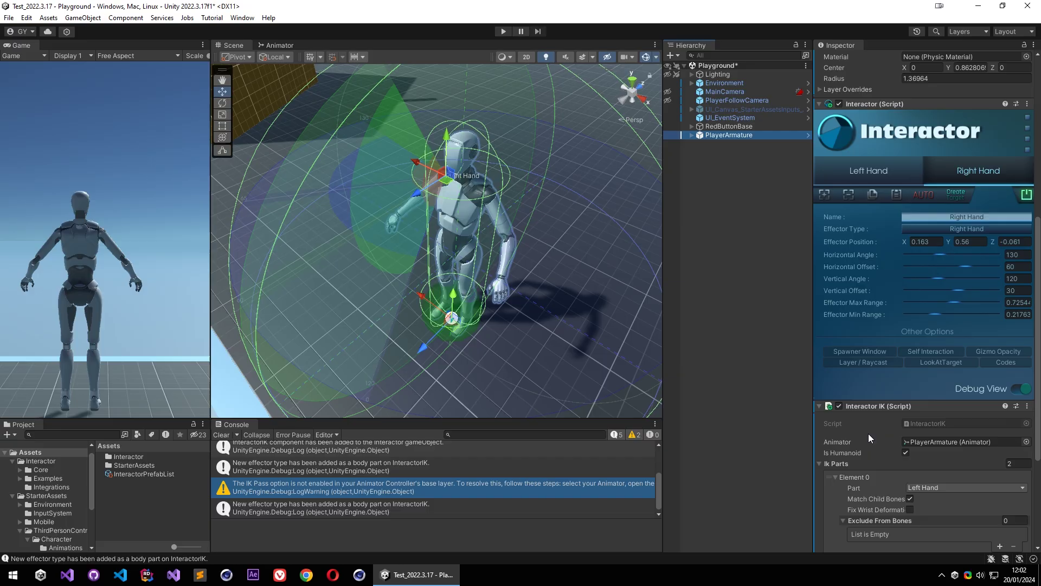
left_click(859, 362)
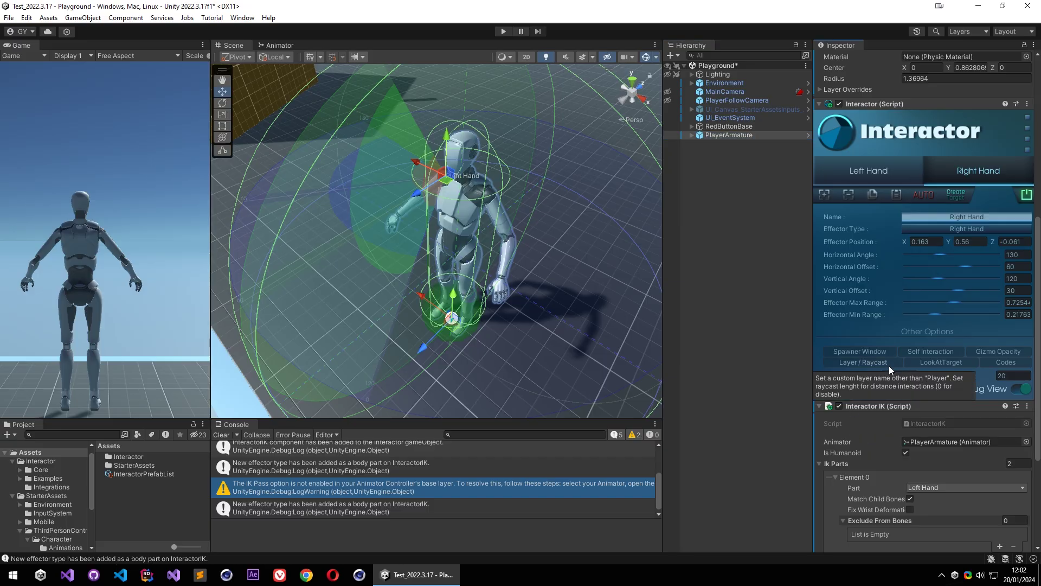
left_click(876, 406)
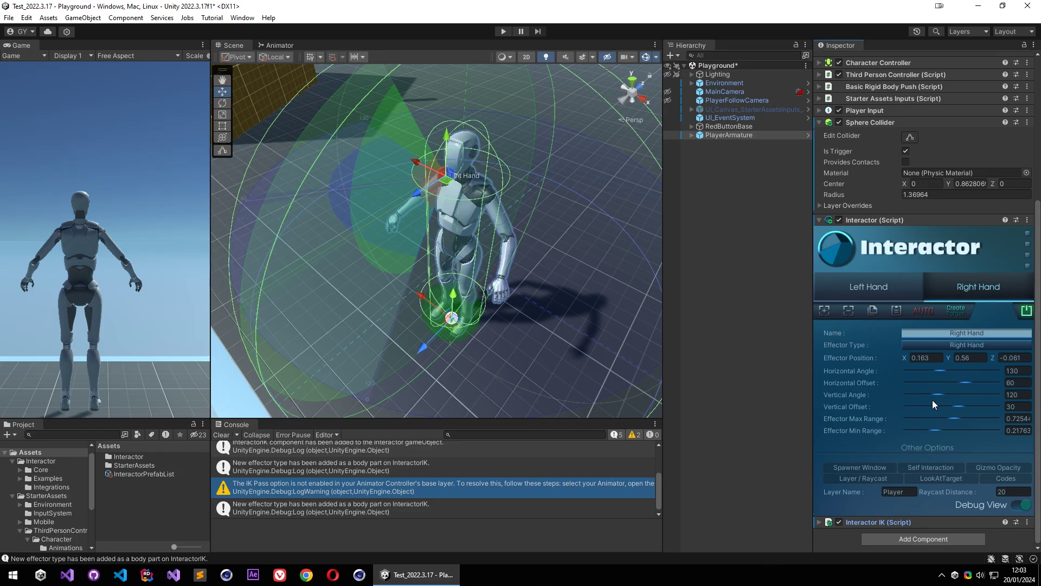
Switch the Interactor component to its compact view and back to the full view
left_click(838, 249)
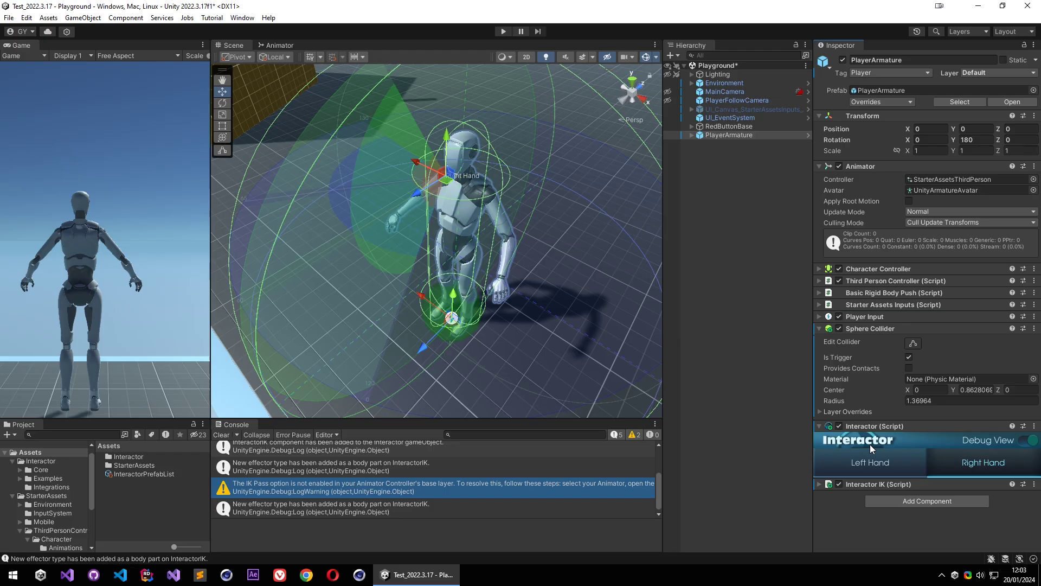
left_click(882, 426)
left_click(887, 425)
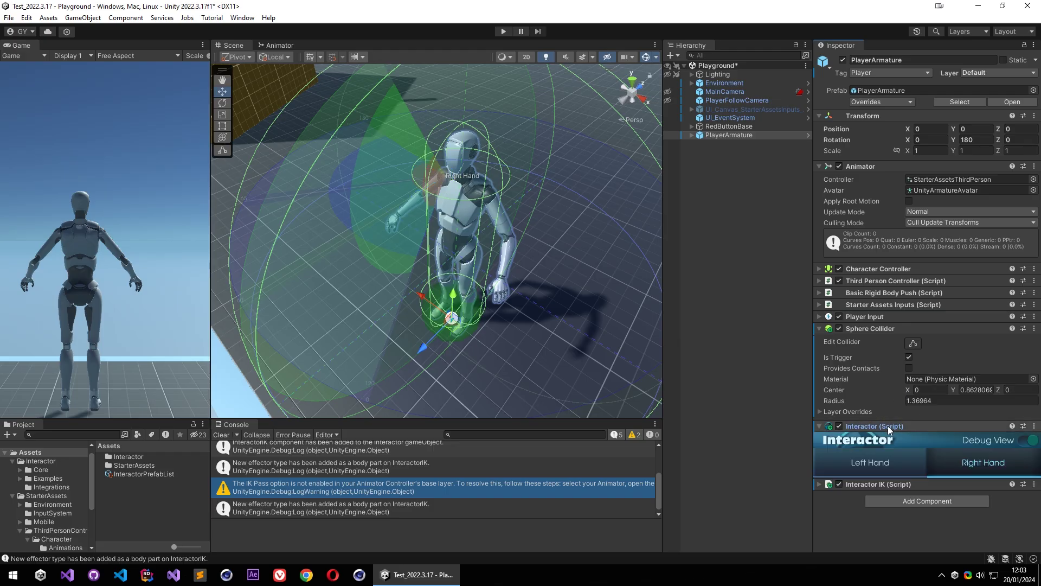
left_click(870, 437)
scroll(854, 402, "down", 5)
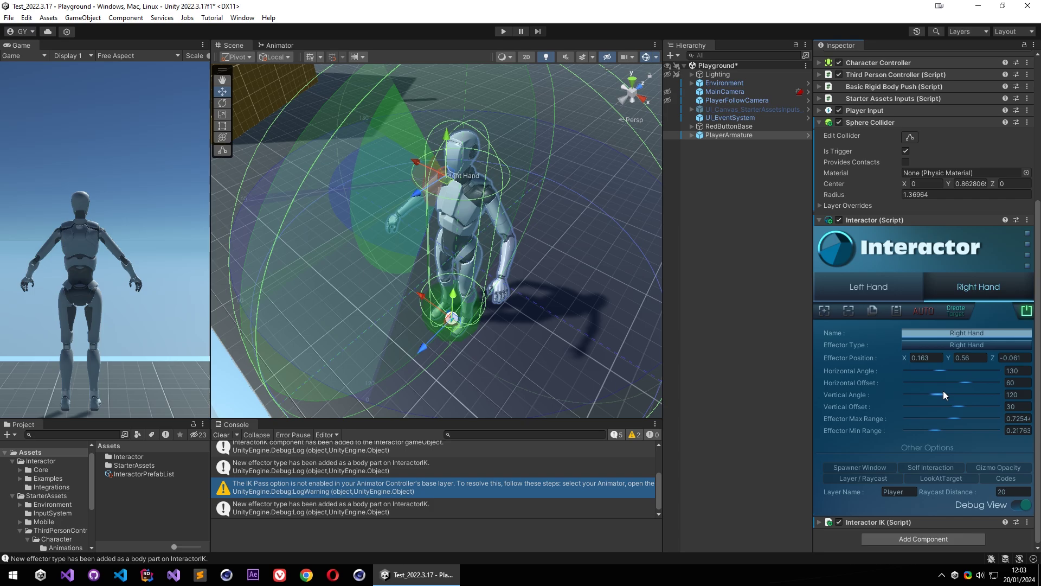
Add the Basic Input Interact component to PlayerArmature and show its input focus setting
left_click_drag(591, 357, 609, 291, "alt")
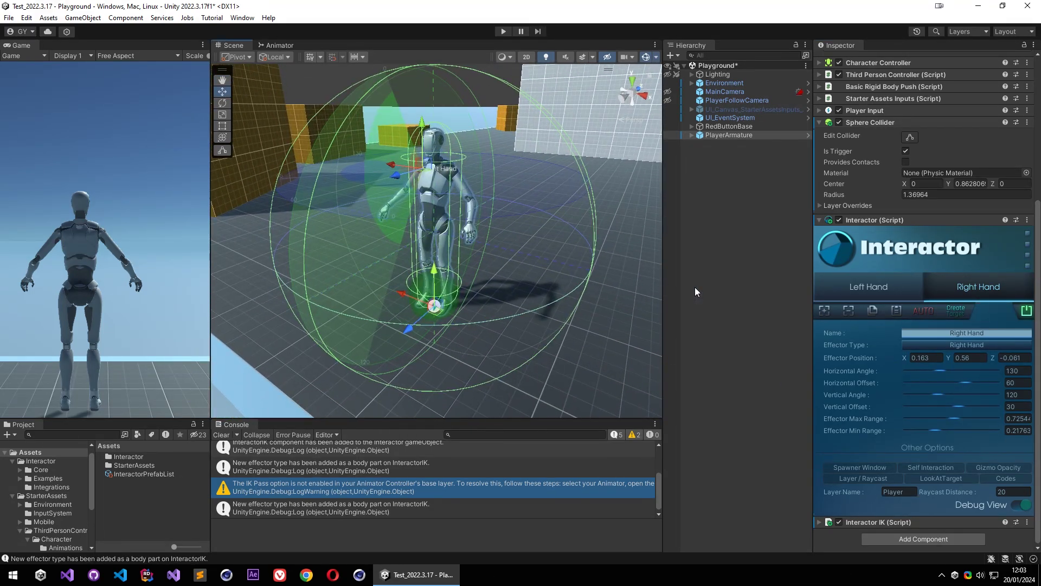
left_click(918, 538)
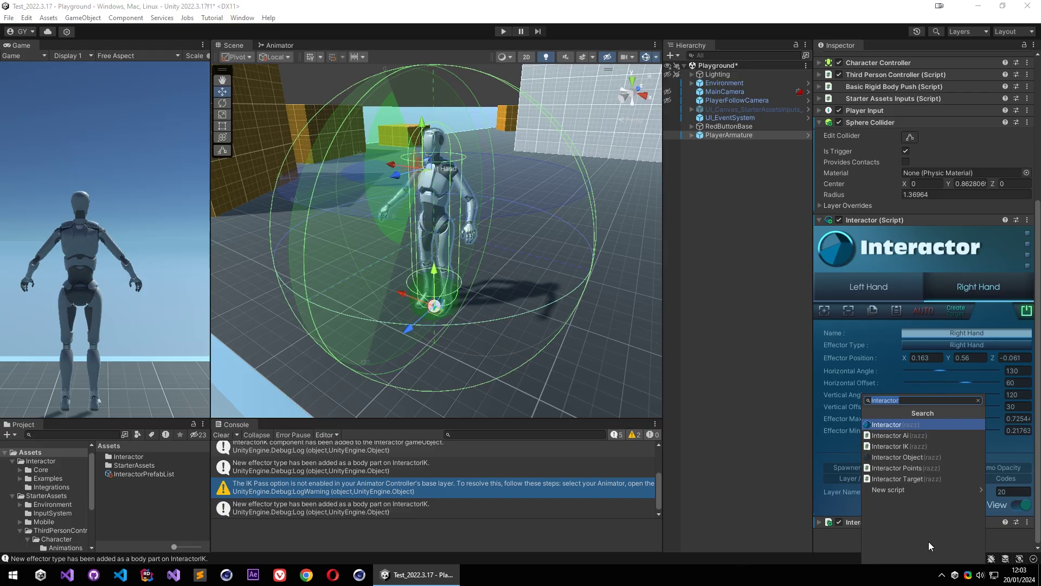
type("basic")
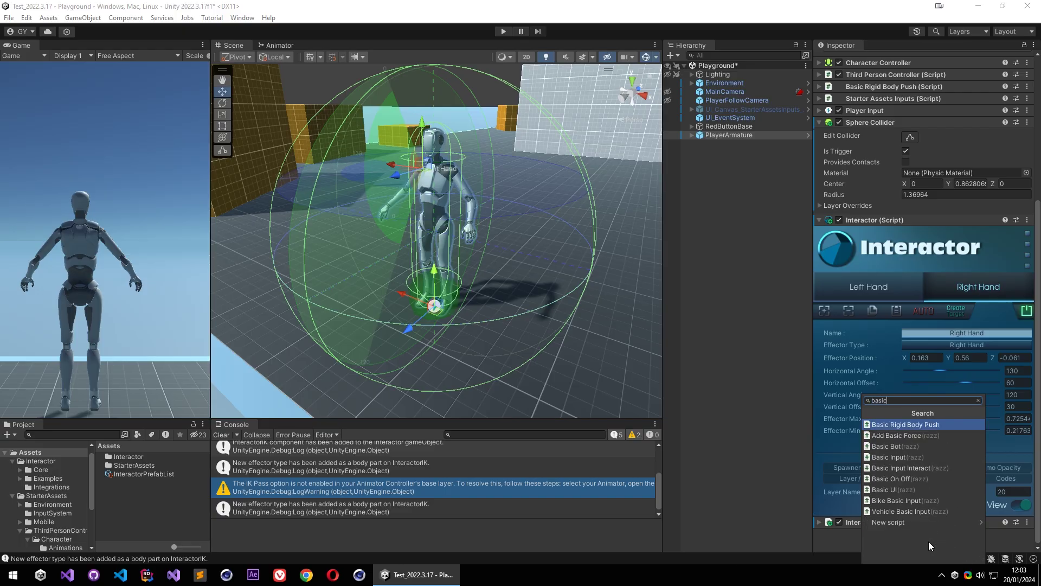
left_click(921, 470)
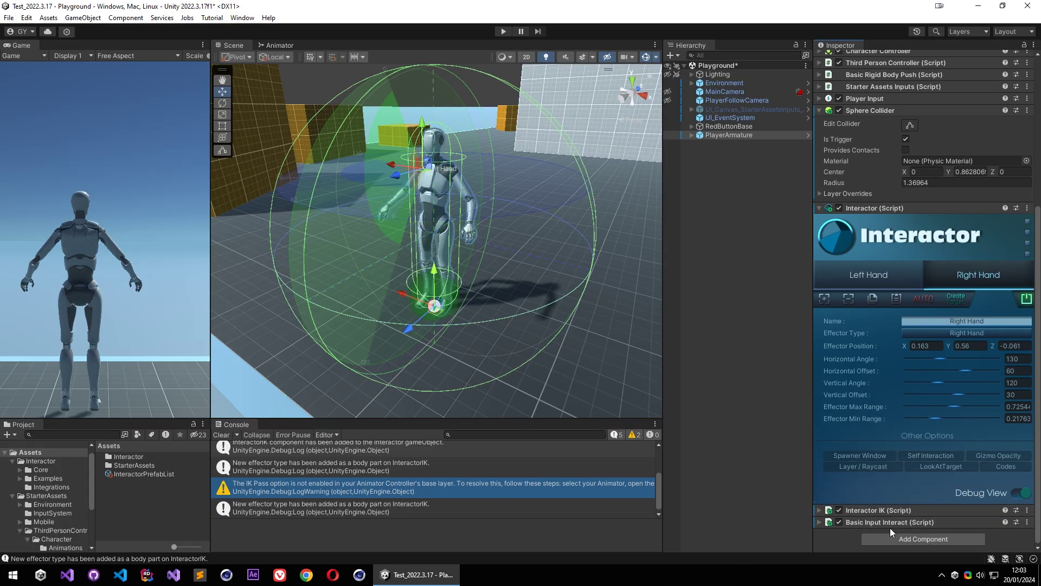
scroll(890, 488, "down", 3)
scroll(951, 512, "down", 1)
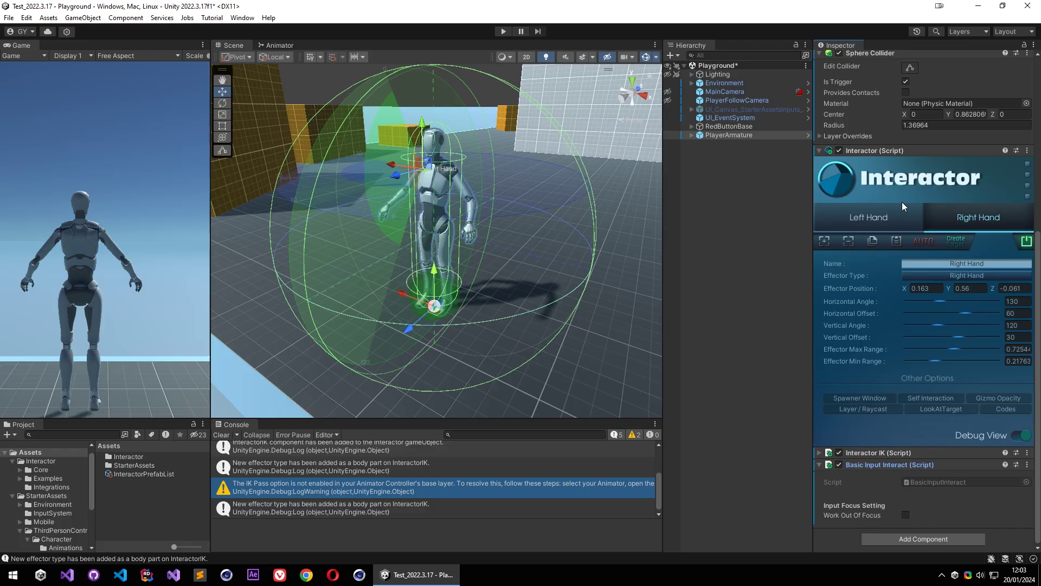
Add the Basic UI component to PlayerArmature and show its crosshair setting
left_click(901, 542)
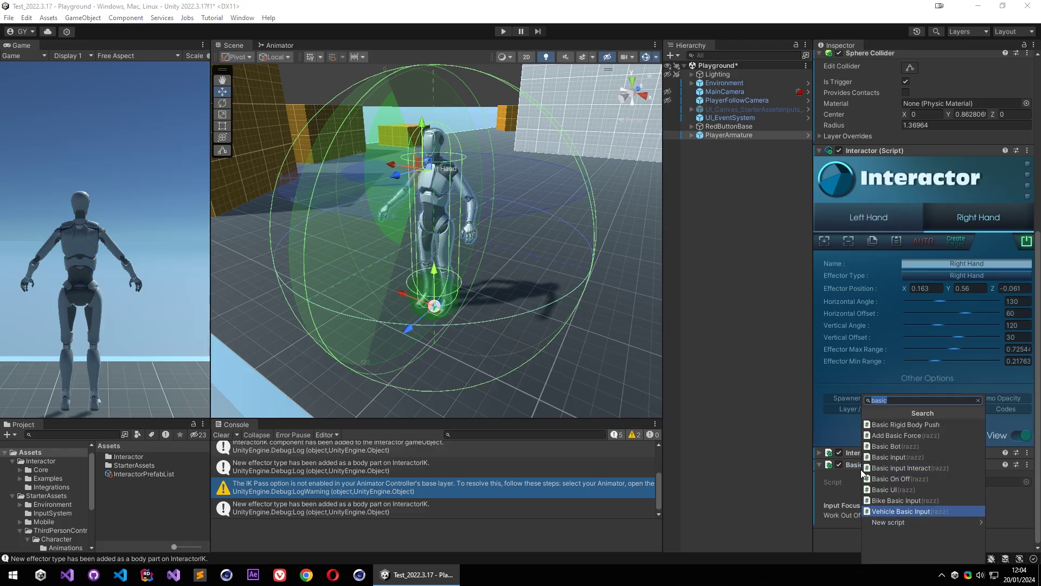
left_click(903, 491)
left_click(870, 522)
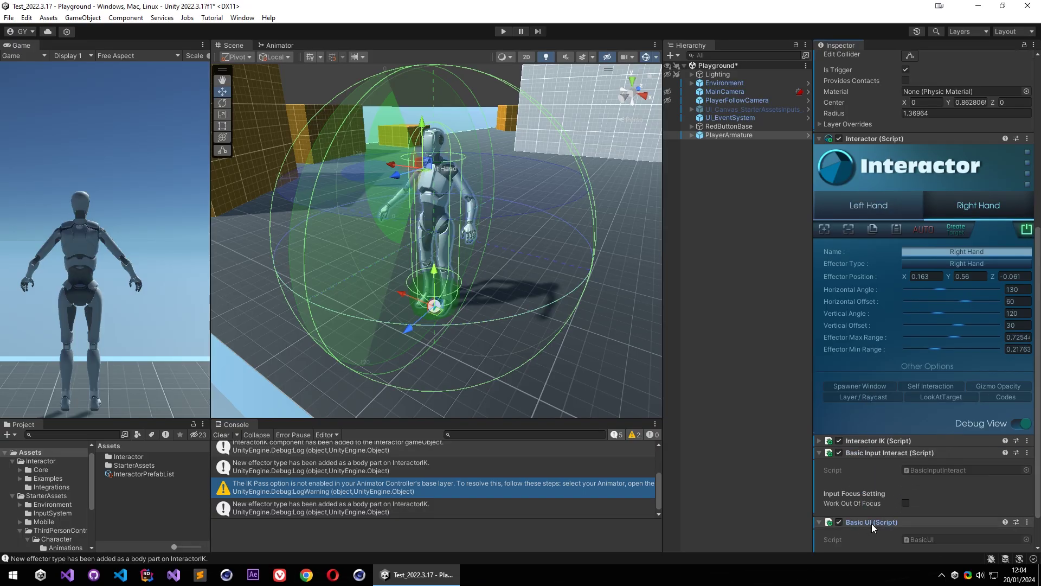
scroll(894, 510, "down", 2)
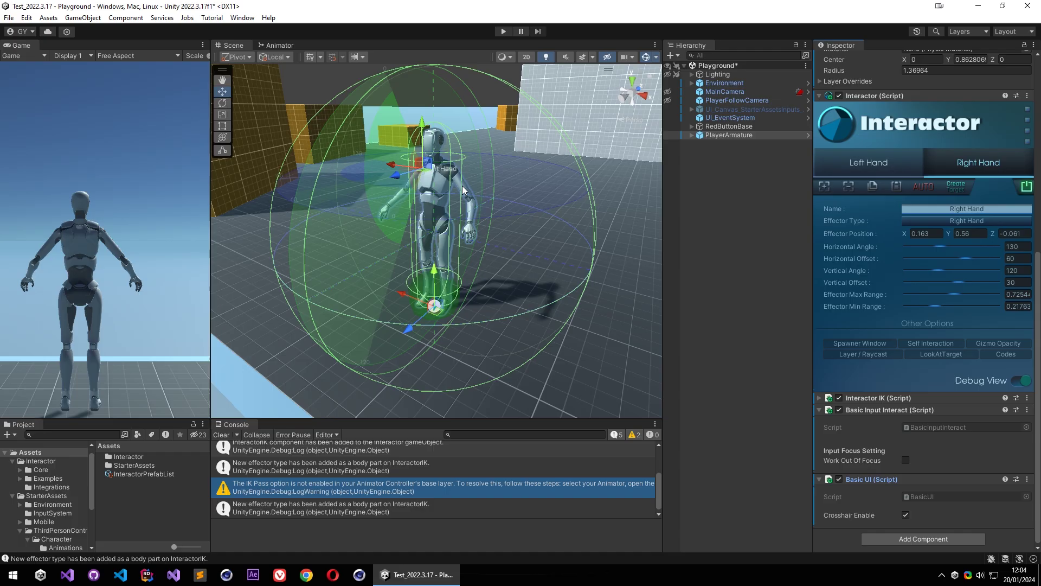
Find the red button in the scene and select the RedButton object inside RedButtonBase, undoing any accidental move
scroll(894, 461, "up", 10)
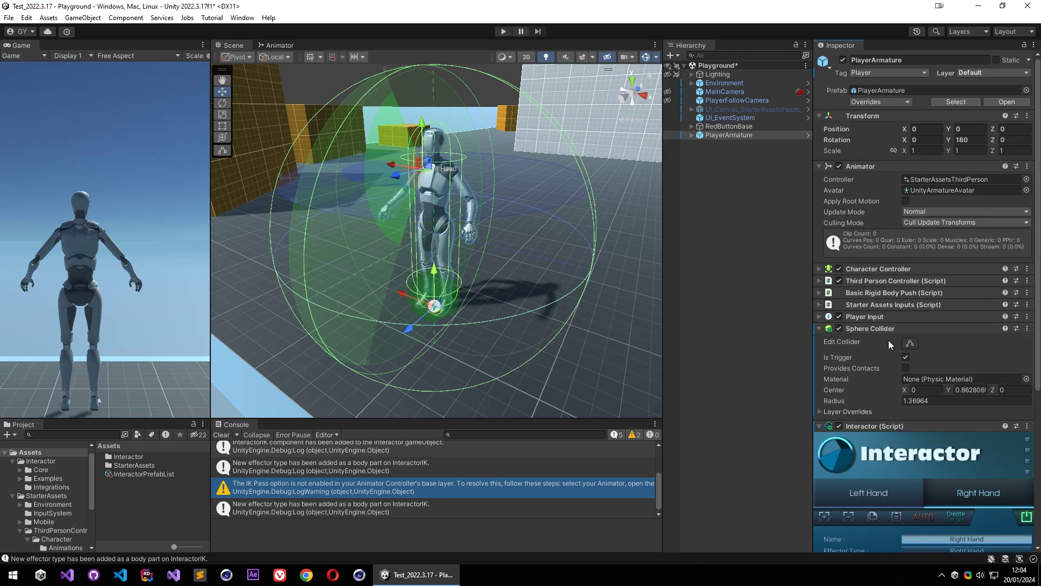
right_click_drag(571, 270, 678, 272)
key("w")
left_click(495, 228)
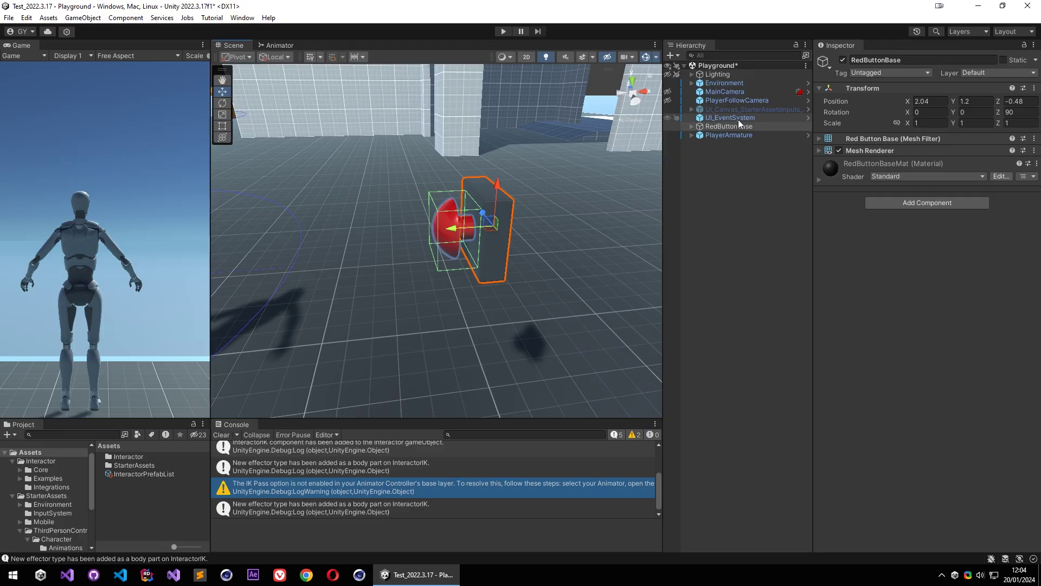
left_click(692, 127)
left_click(726, 135)
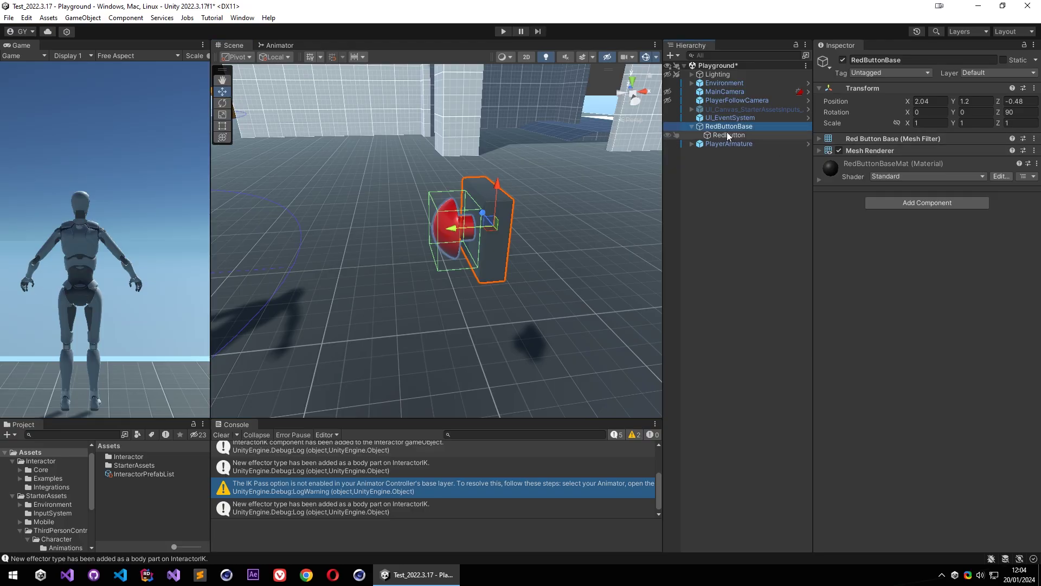
left_click_drag(453, 226, 465, 239)
key("ctrl+z")
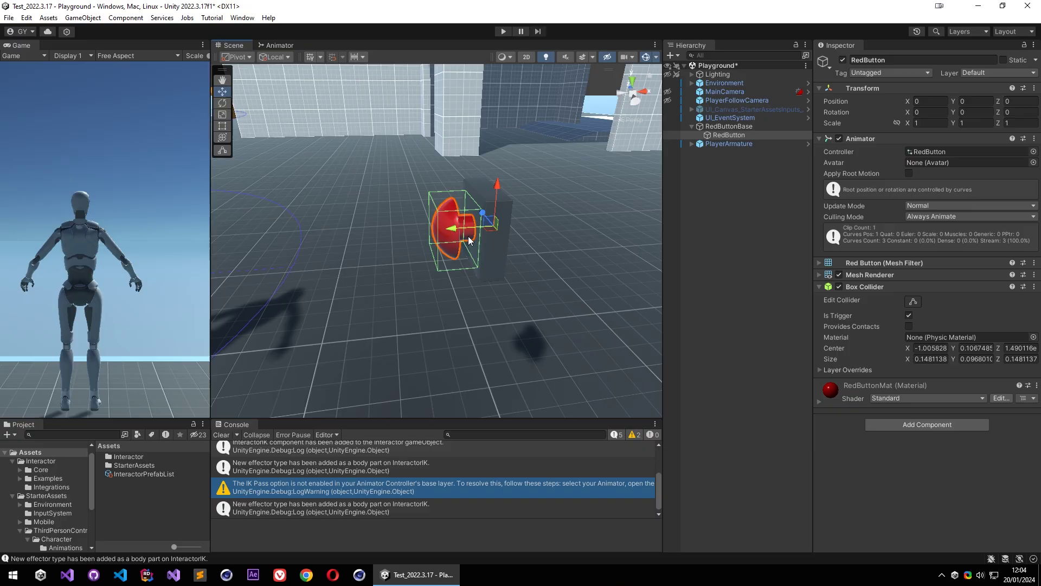
Add the Interactor Object component to RedButton
left_click(922, 425)
type("i")
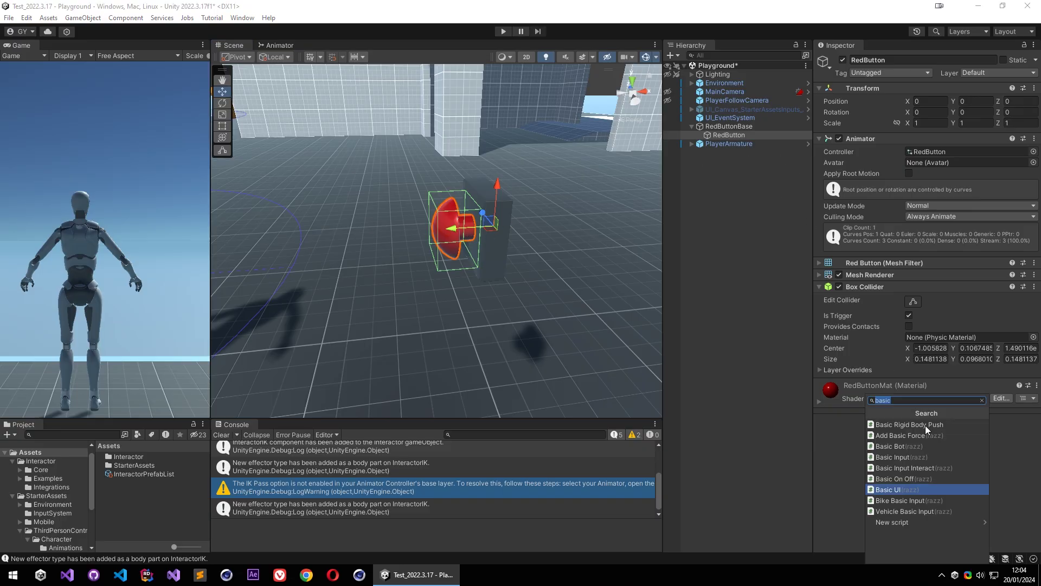
type("nteractorOb")
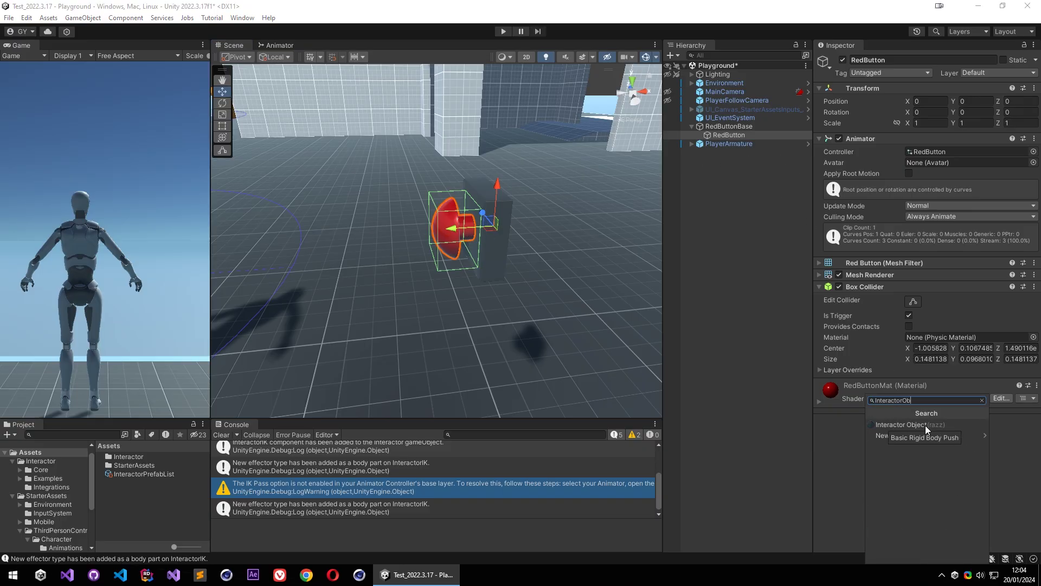
left_click(925, 425)
scroll(906, 428, "down", 3)
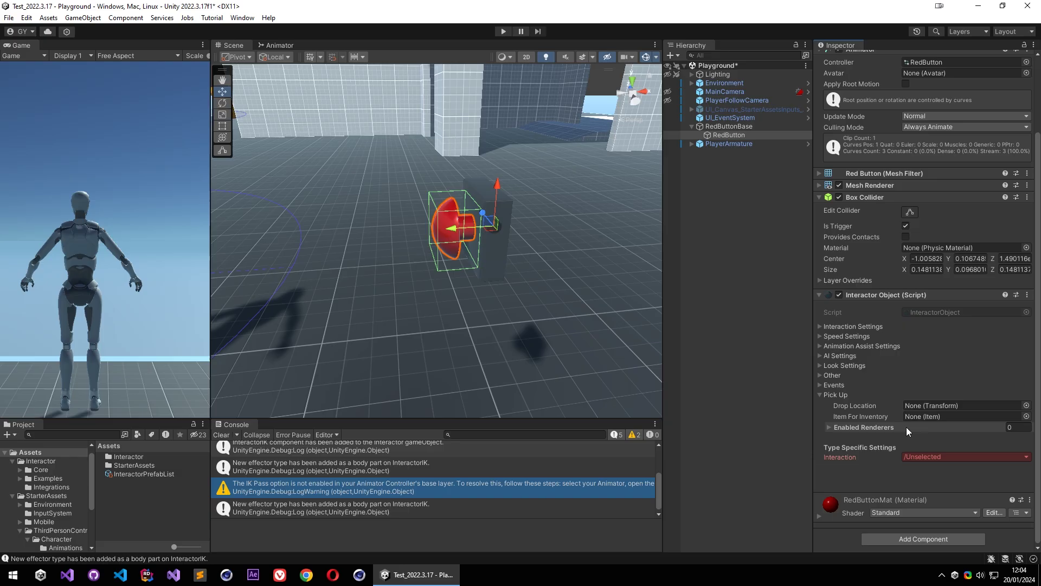
Set the Interactor Object's interaction to Manual/Button and assign the ManualSettings asset as its manual settings
left_click(946, 456)
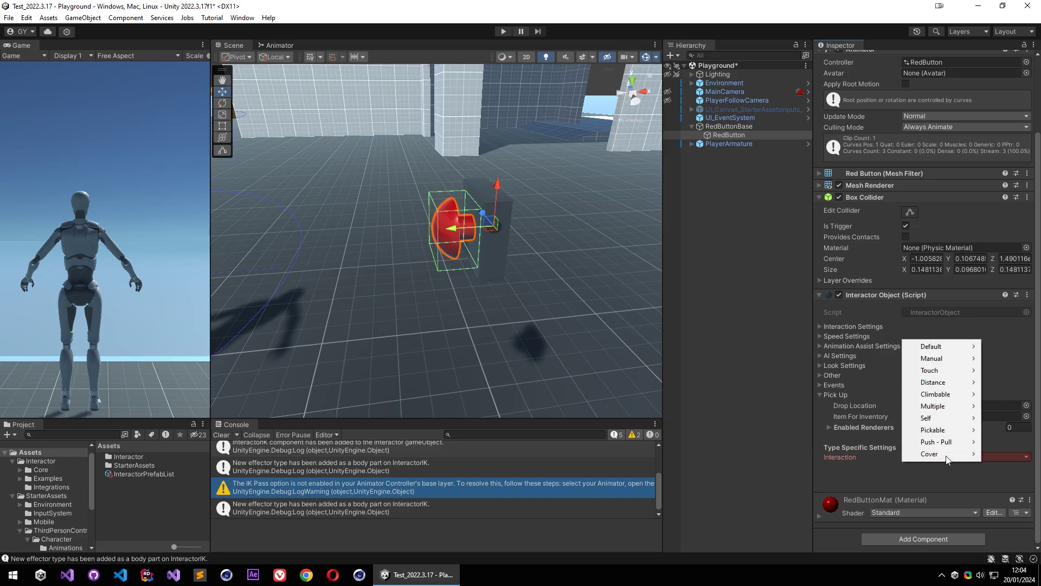
mouse_move(931, 359)
left_click(891, 360)
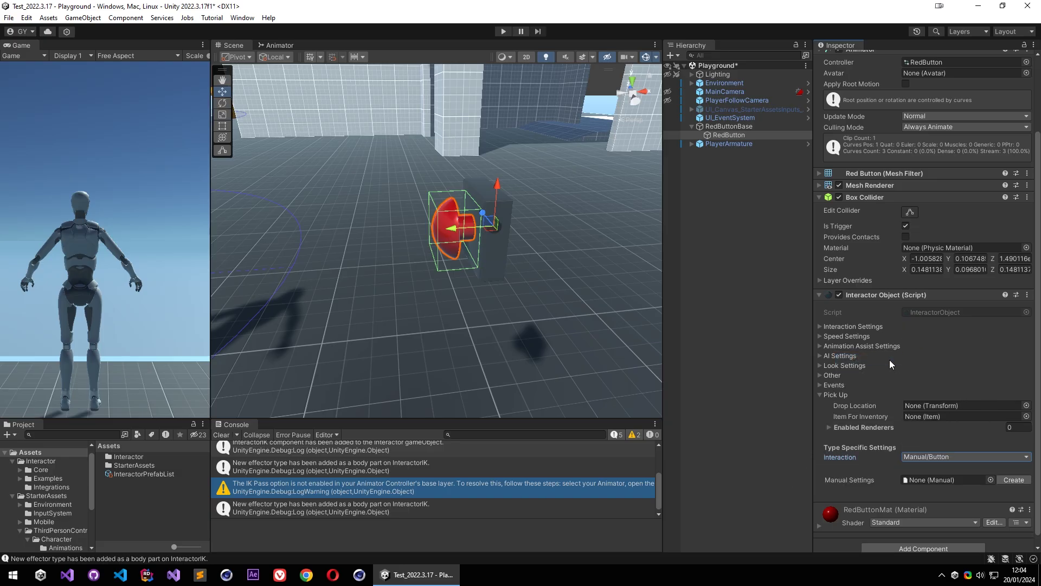
scroll(868, 401, "up", 1)
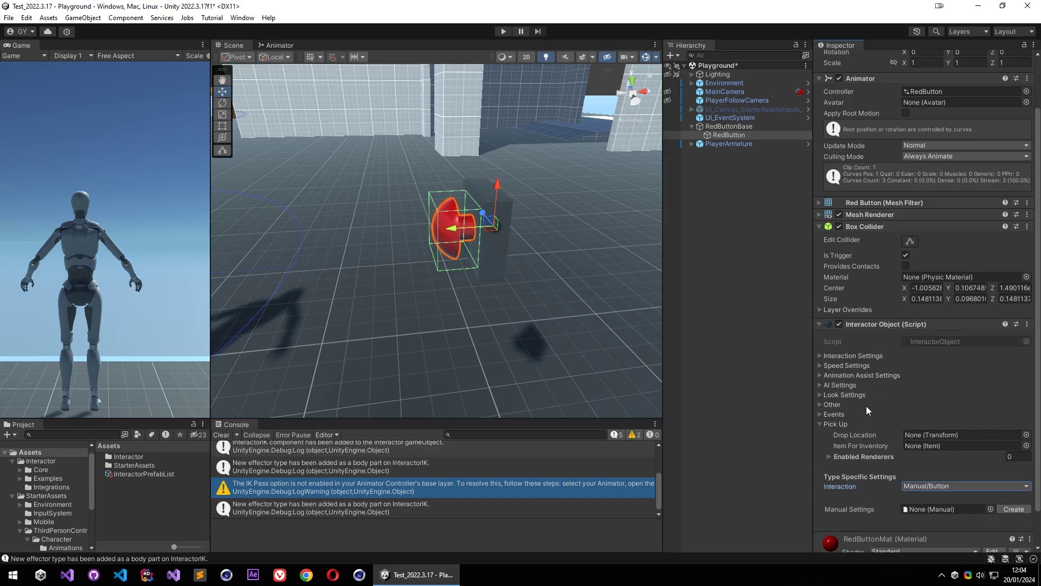
left_click(989, 509)
left_click(685, 337)
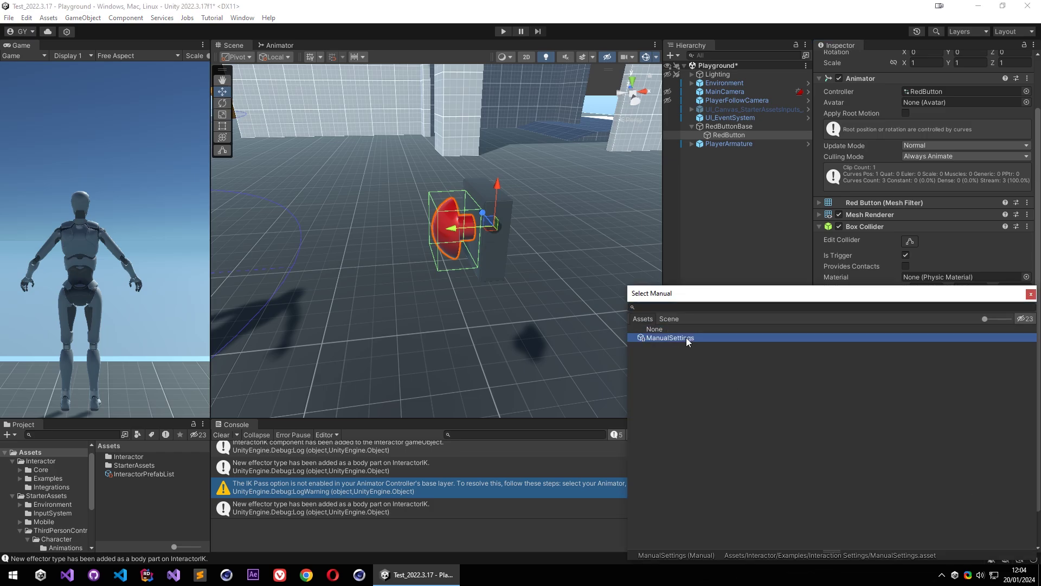
Close the manual settings picker and examine the red button's placement relative to the player character in the scene
left_click(1031, 293)
scroll(900, 385, "down", 1)
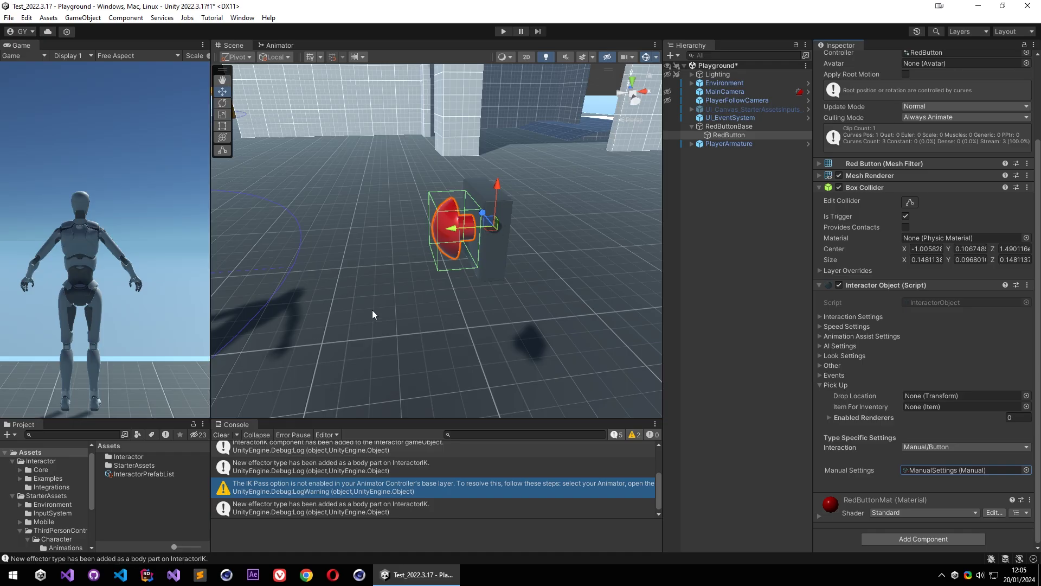
right_click_drag(475, 256, 527, 219)
key("s")
key("w")
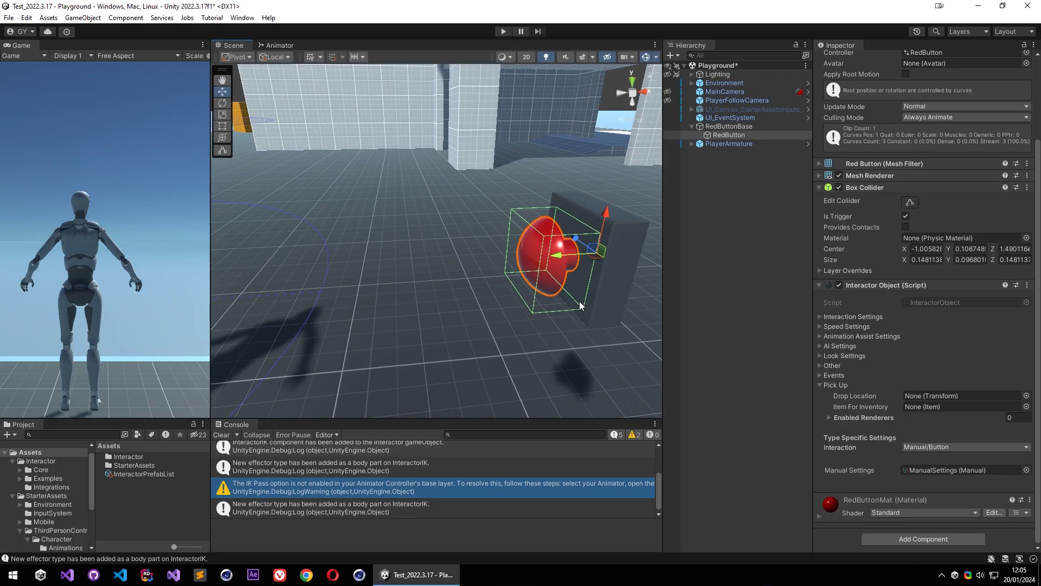
right_click_drag(580, 306, 565, 242)
key("s")
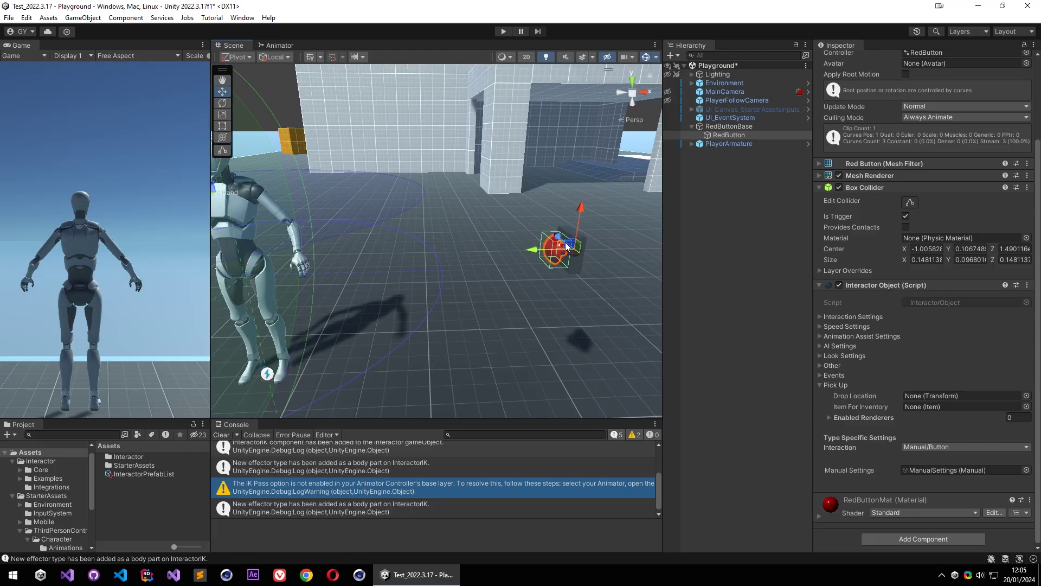
right_click_drag(565, 242, 388, 258)
key("w")
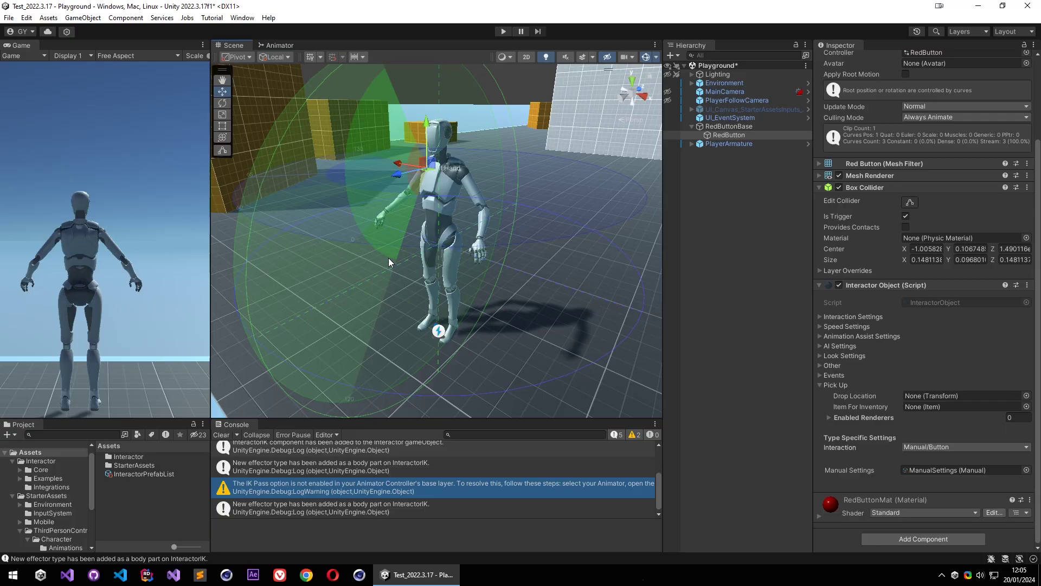
Expand PlayerArmature's Skeleton and Hips in the hierarchy to view the child bones
left_click(691, 144)
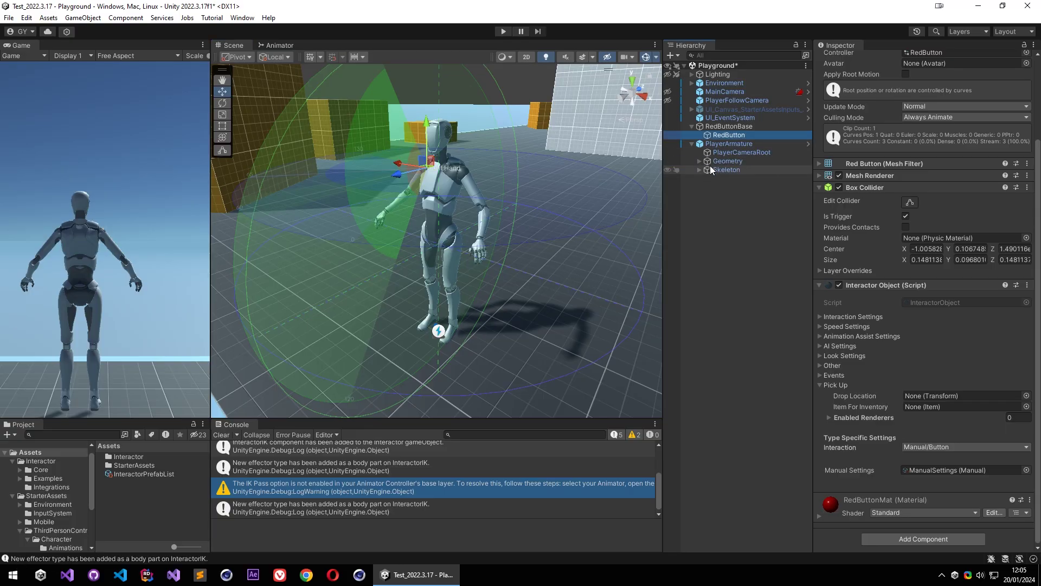
left_click(700, 170)
left_click(708, 178)
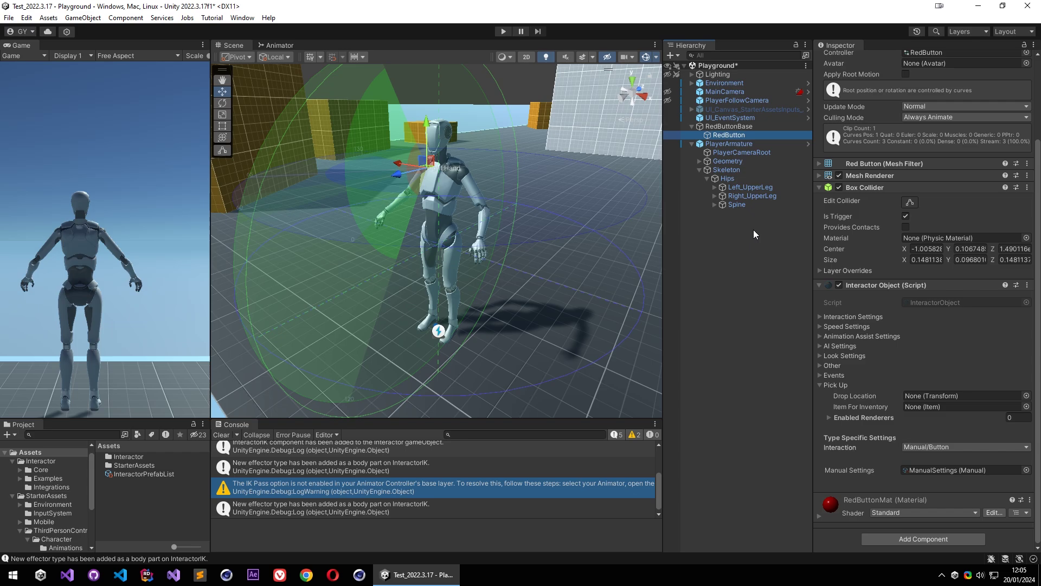
Create a hand target from PlayerArmature's Right Hand effector in the Interactor and inspect it in the scene
left_click(729, 143)
scroll(867, 243, "down", 5)
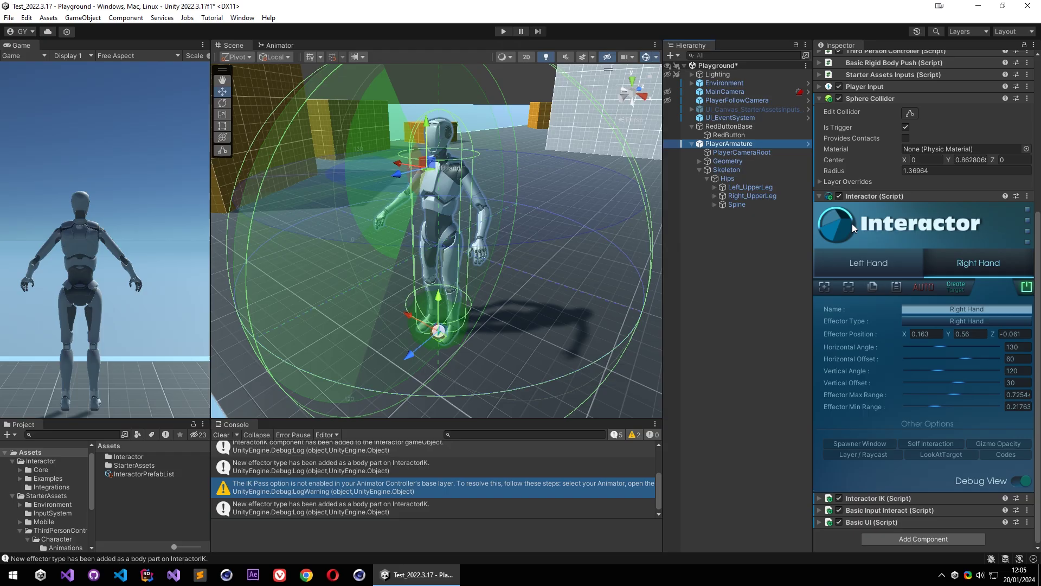
left_click(949, 260)
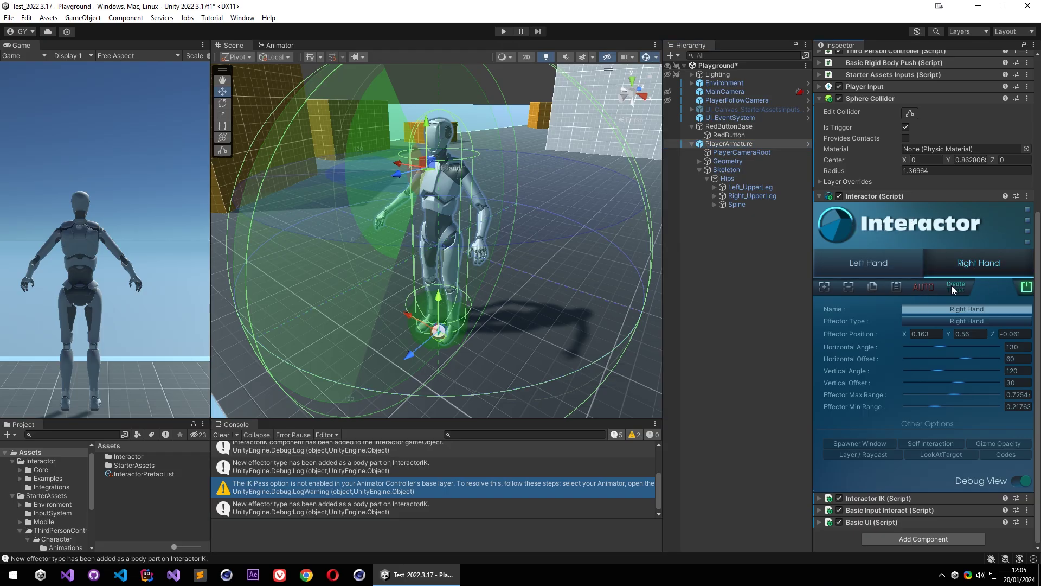
left_click(955, 286)
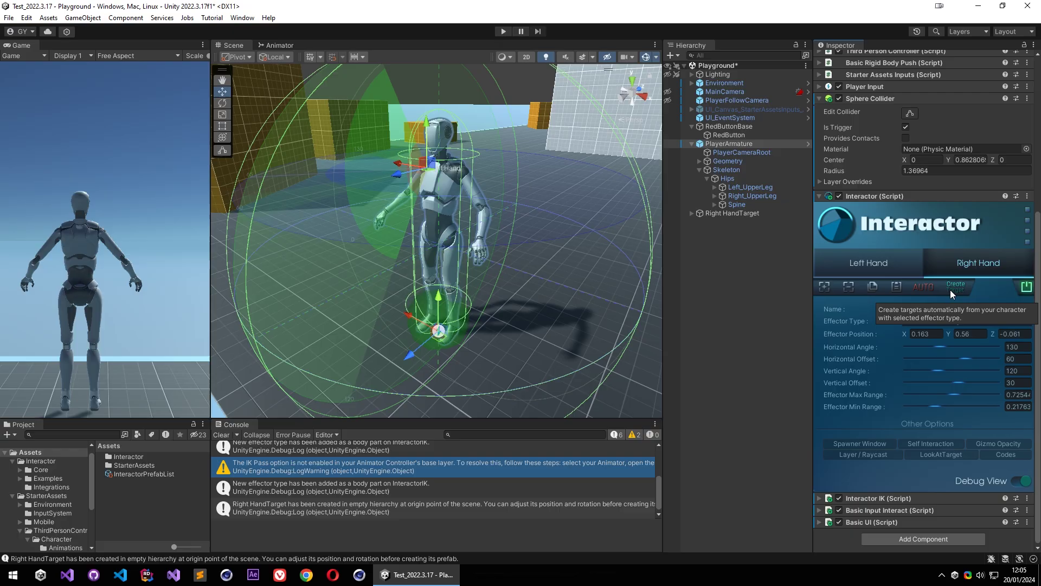
left_click(732, 214)
right_click_drag(518, 238, 509, 281)
scroll(510, 281, "up", 5)
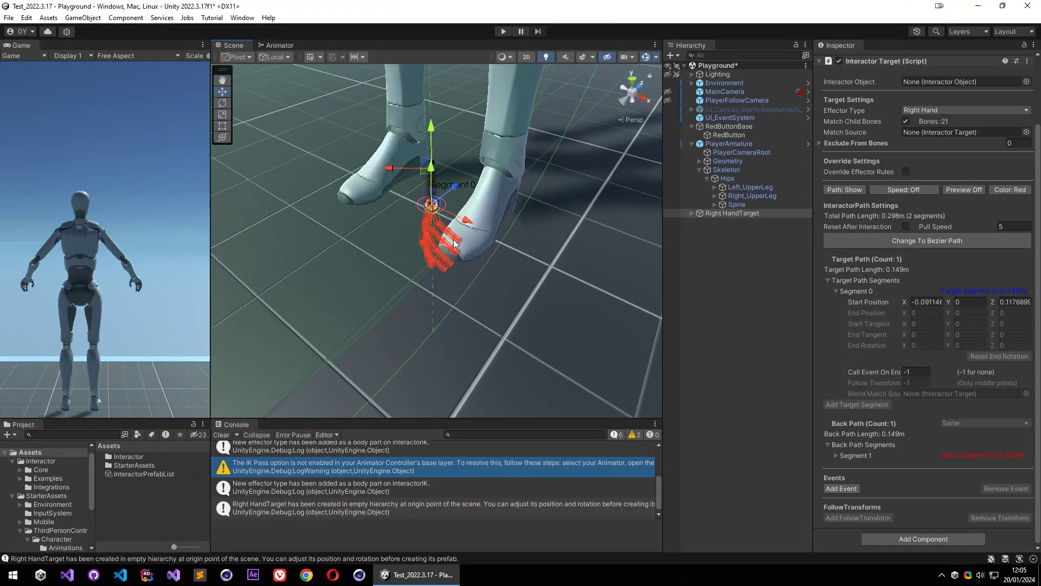
Create a hand target from PlayerArmature's Left Hand effector in the Interactor
left_click(739, 143)
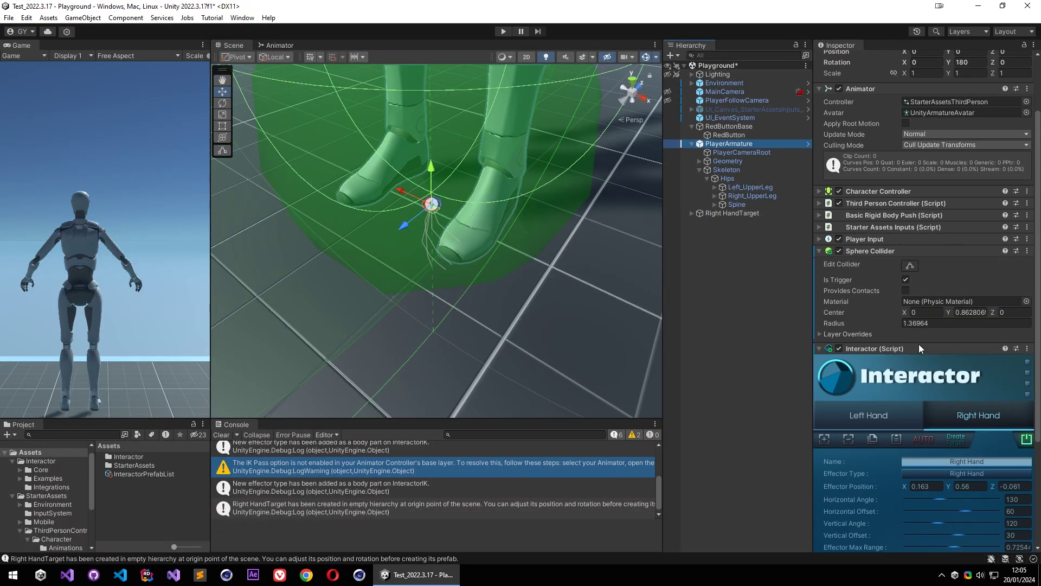
left_click(877, 414)
left_click(964, 441)
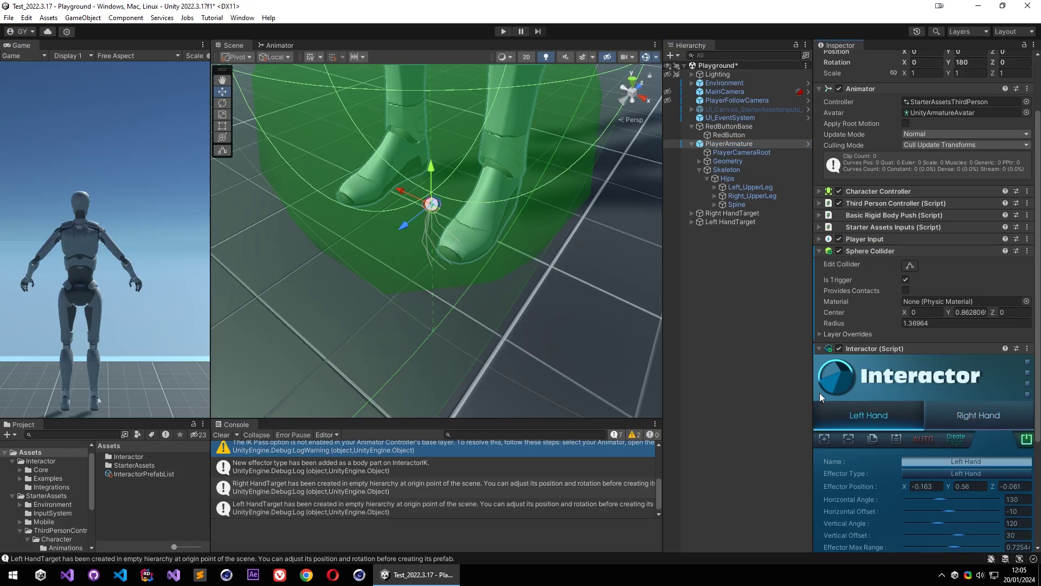
Save the Right HandTarget and Left HandTarget objects together as prefabs in the Assets folder
left_click(729, 223)
left_click(734, 214)
left_click(733, 222)
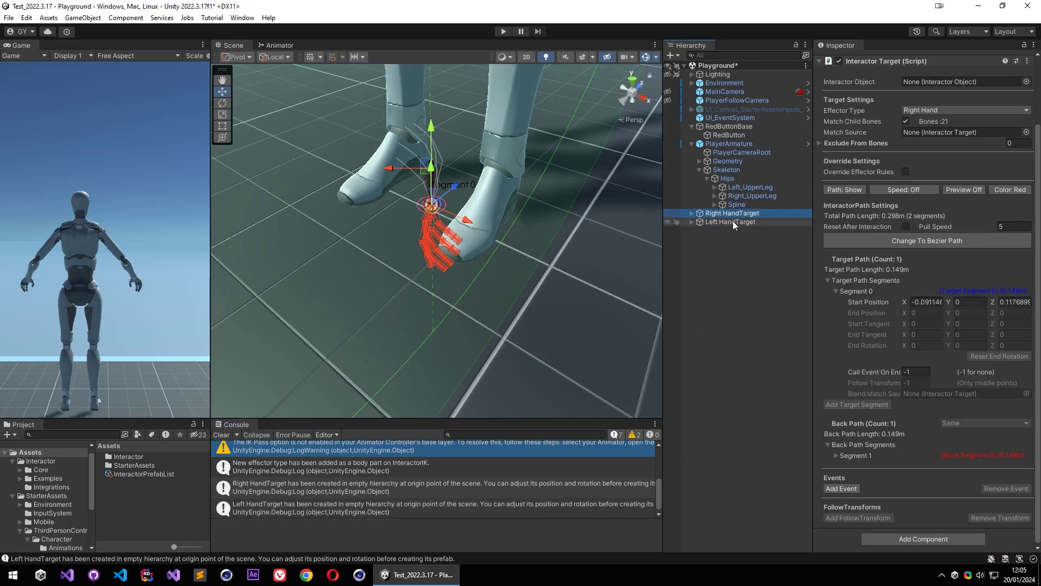
left_click(733, 215)
left_click(733, 221)
left_click(733, 214, "shift")
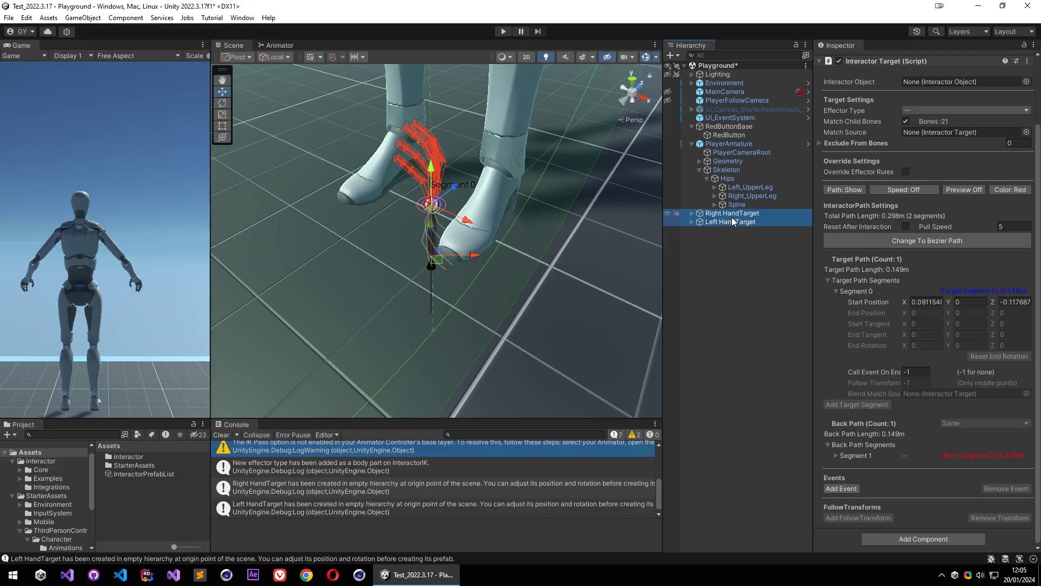
left_click_drag(731, 216, 135, 499)
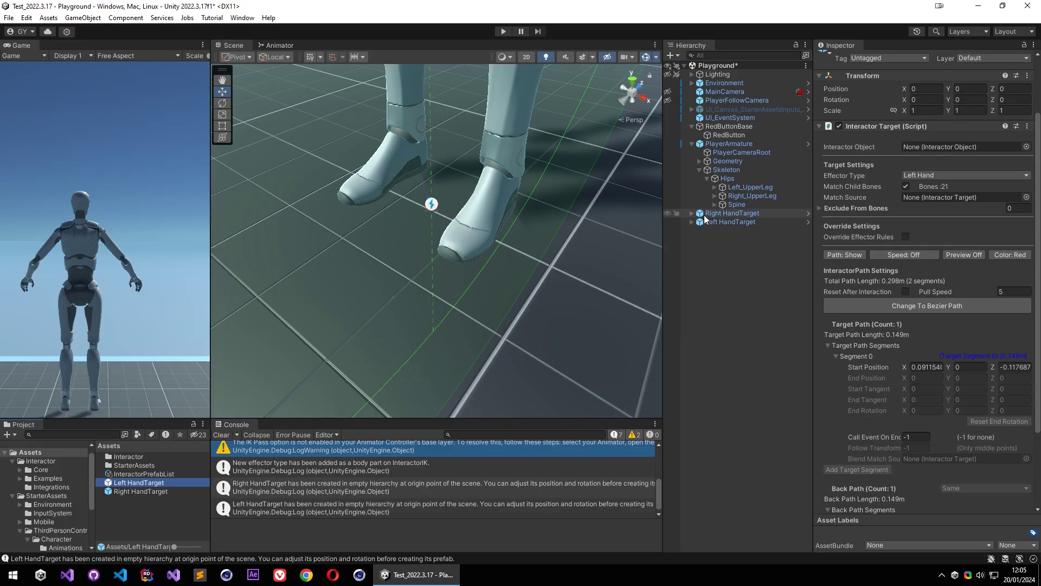
Delete the Right HandTarget and Left HandTarget objects from the scene, keeping their prefabs
left_click(723, 221)
left_click(730, 213)
left_click(730, 220, "shift")
key("Delete")
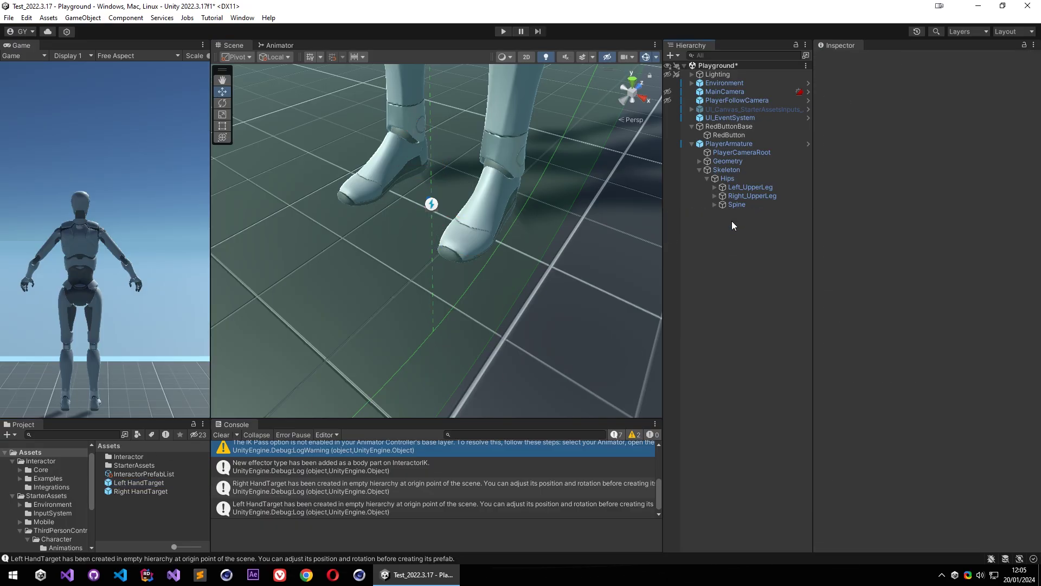
Place the Left HandTarget prefab under RedButtonBase at the red button
right_click_drag(465, 182, 678, 188)
key("s")
key("w")
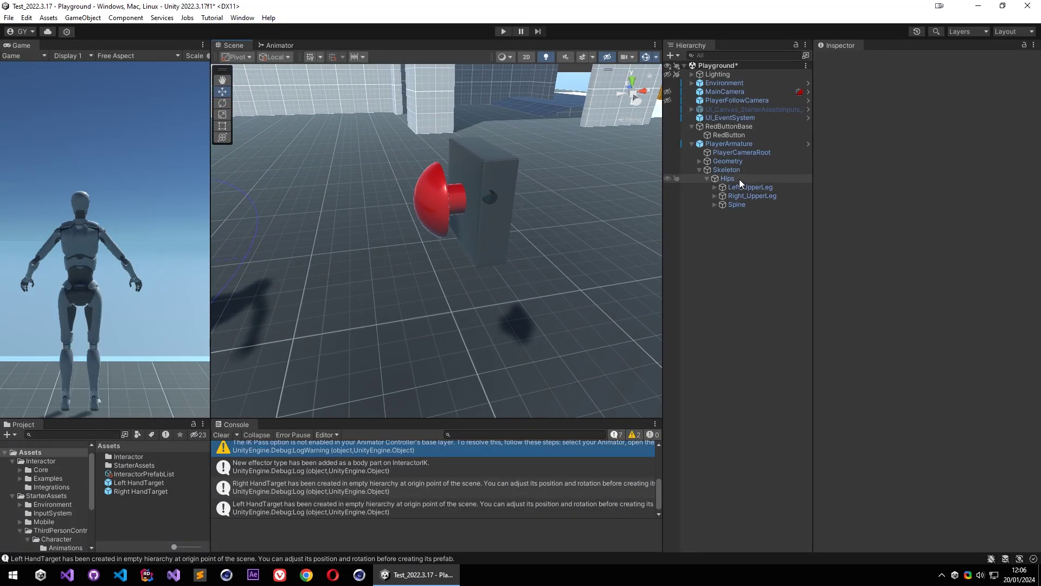
left_click(731, 133)
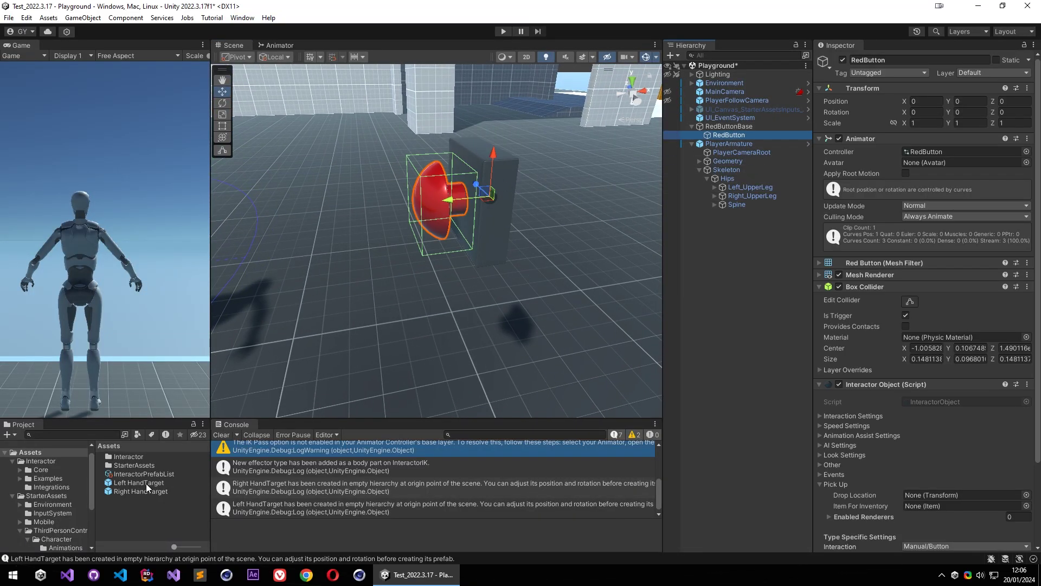
left_click_drag(138, 482, 731, 133)
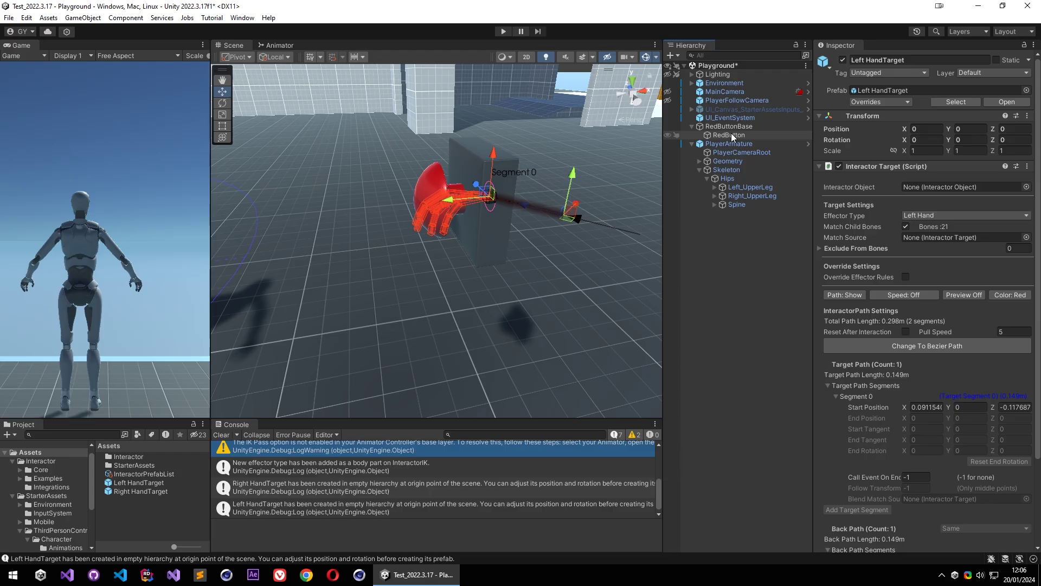
Move the Left HandTarget out in front of the red button and rotate it to about Y 187 and Z 86 degrees
left_click_drag(451, 197, 405, 207)
key("e")
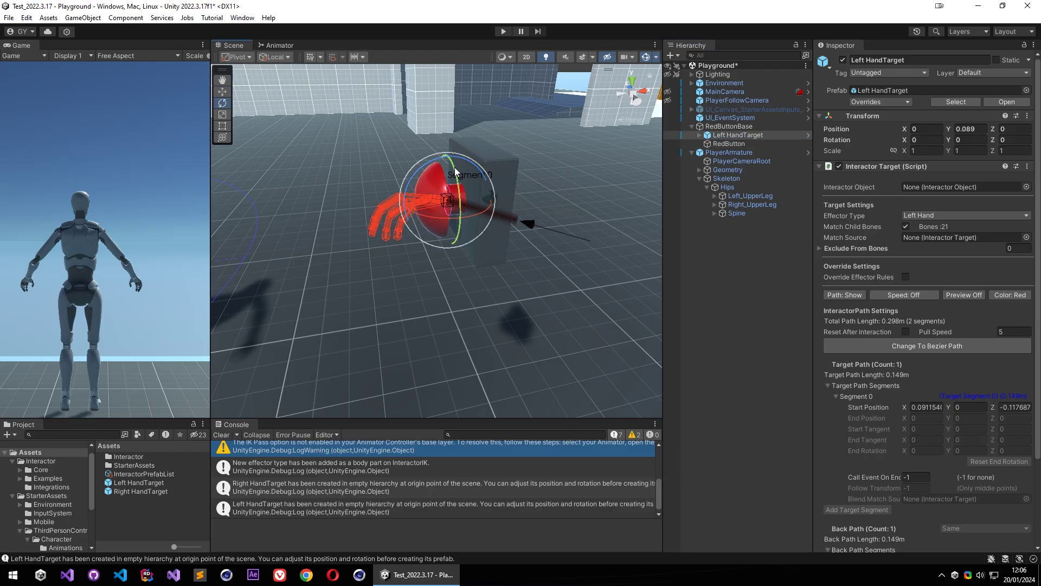
left_click_drag(455, 163, 465, 304)
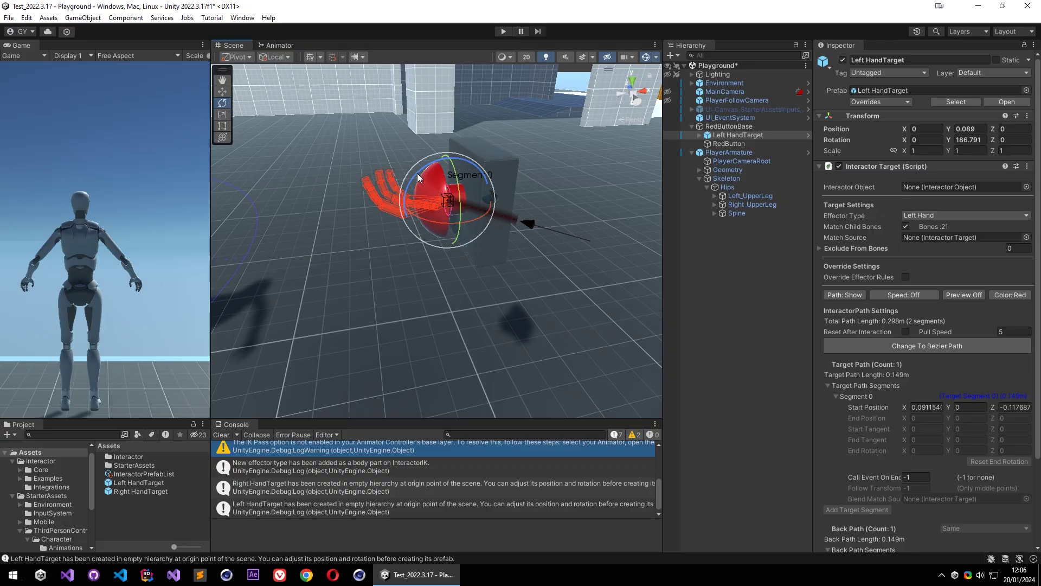
left_click_drag(417, 174, 516, 140)
Position the Left HandTarget against the red button's front face at about X -0.063, Y 0.158, Z 0.008 and check it from around
key("w")
left_click_drag(402, 208, 366, 214)
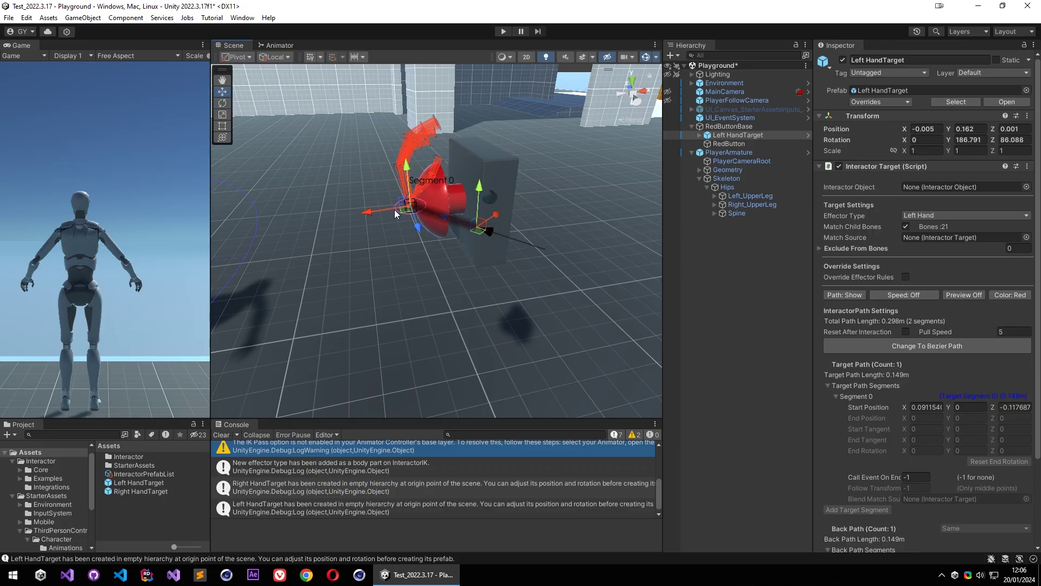
left_click_drag(406, 168, 463, 190)
key("f")
right_click_drag(463, 190, 53, 252, "alt")
left_click_drag(464, 231, 441, 288, "alt")
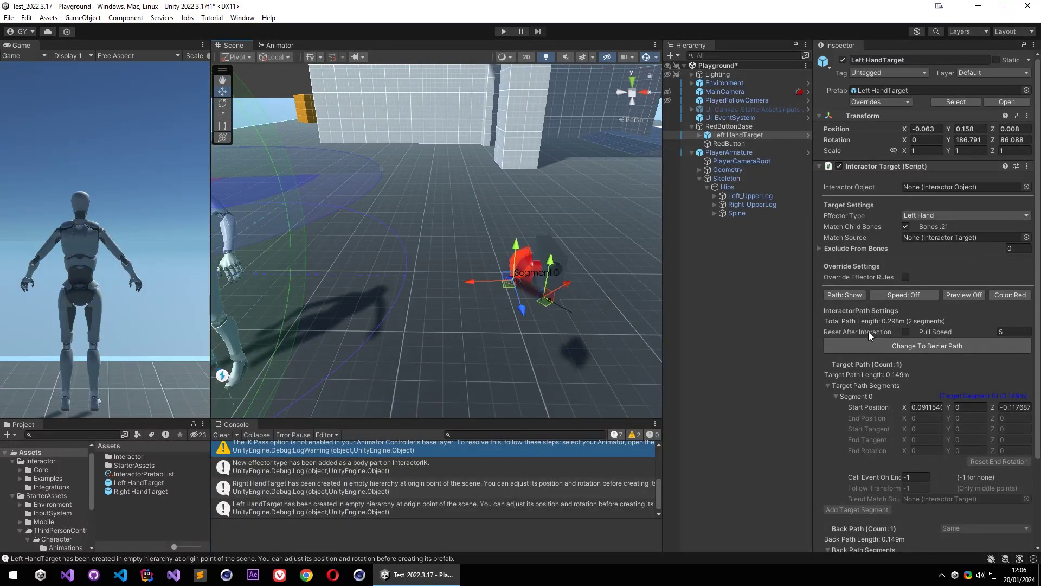
Make Left HandTarget a child of RedButton and frame it in the scene
scroll(868, 331, "down", 5)
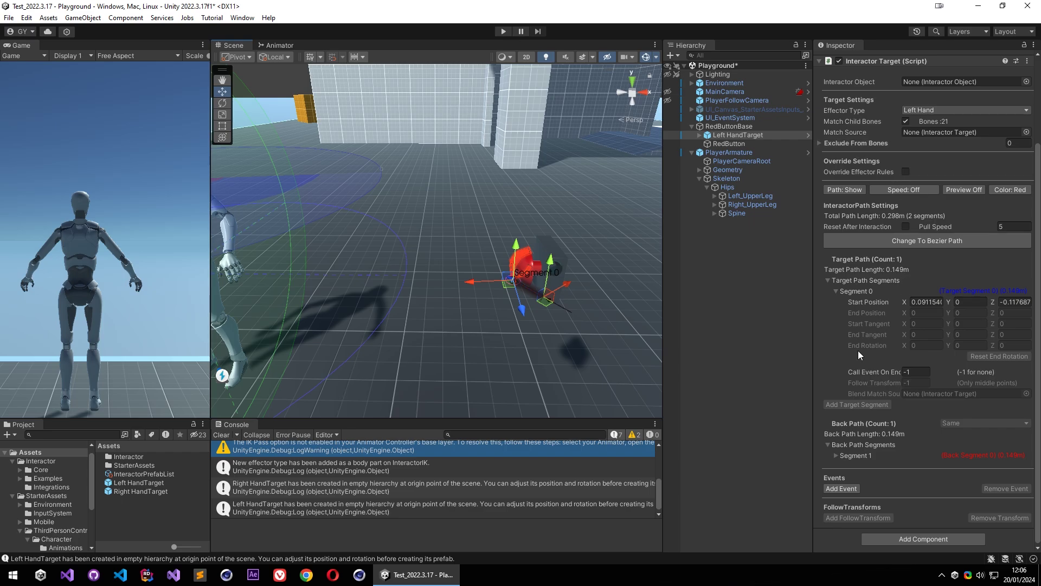
left_click(738, 134)
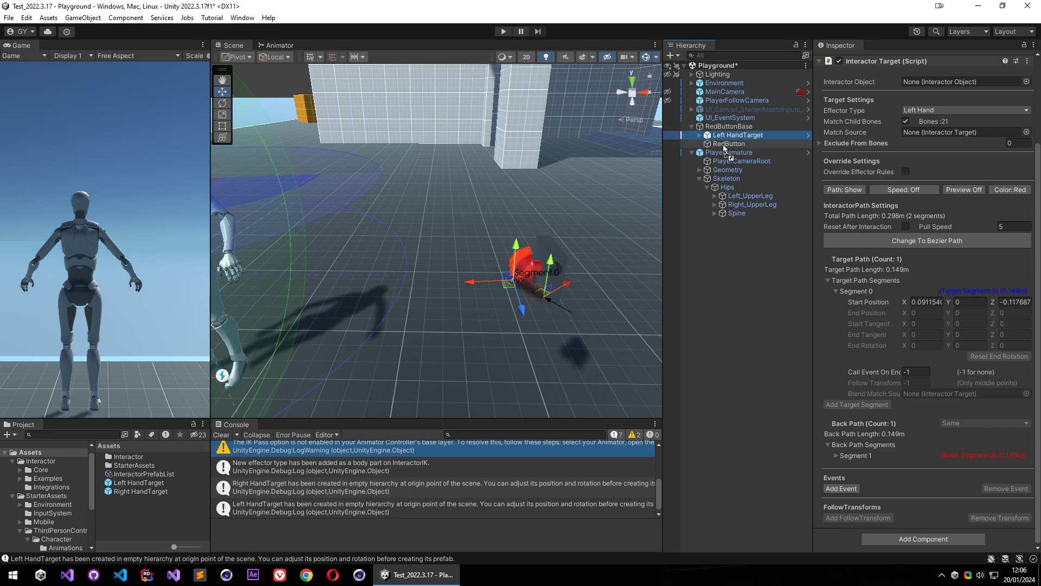
left_click_drag(726, 146, 728, 145)
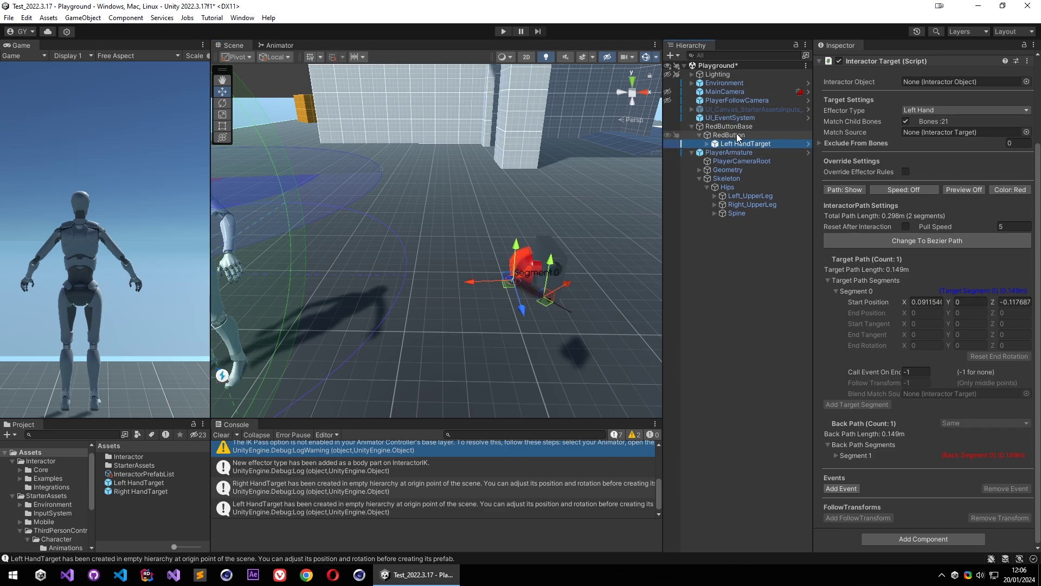
key("f")
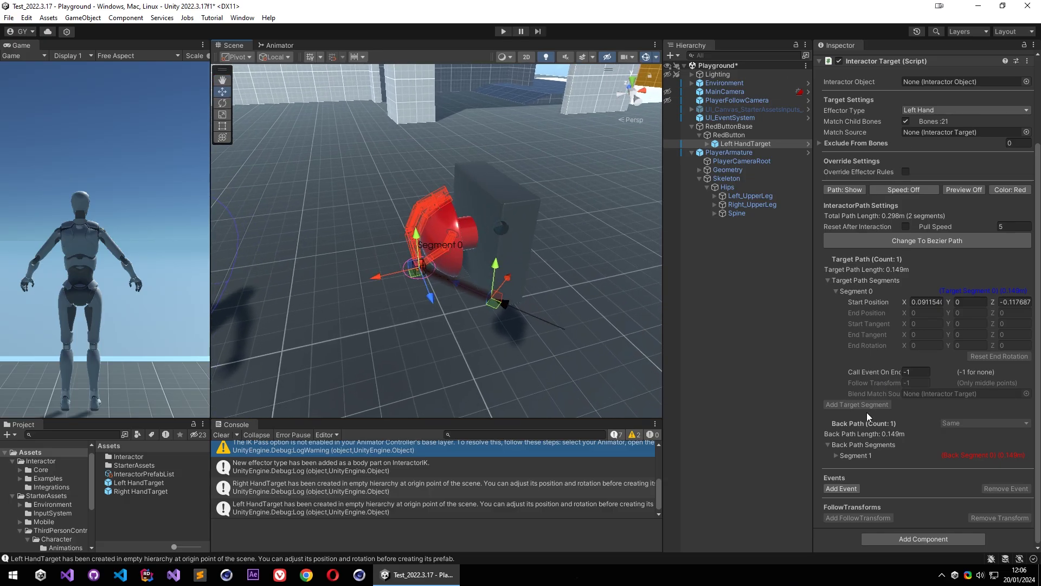
Add an end event to the Left HandTarget's Interactor Target, with one entry that has RedButton as its object
left_click(841, 489)
scroll(832, 470, "down", 2)
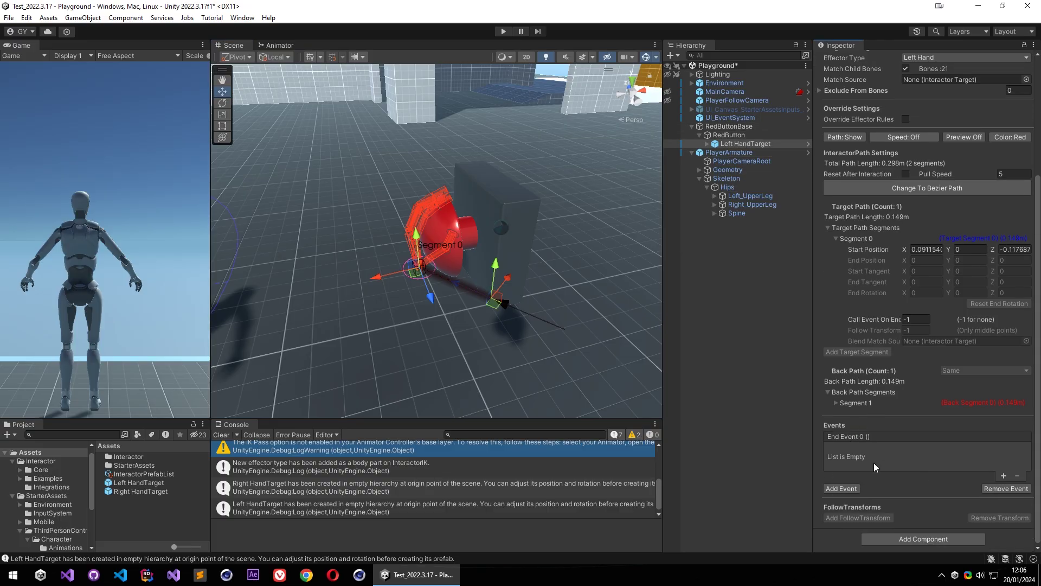
left_click(1003, 477)
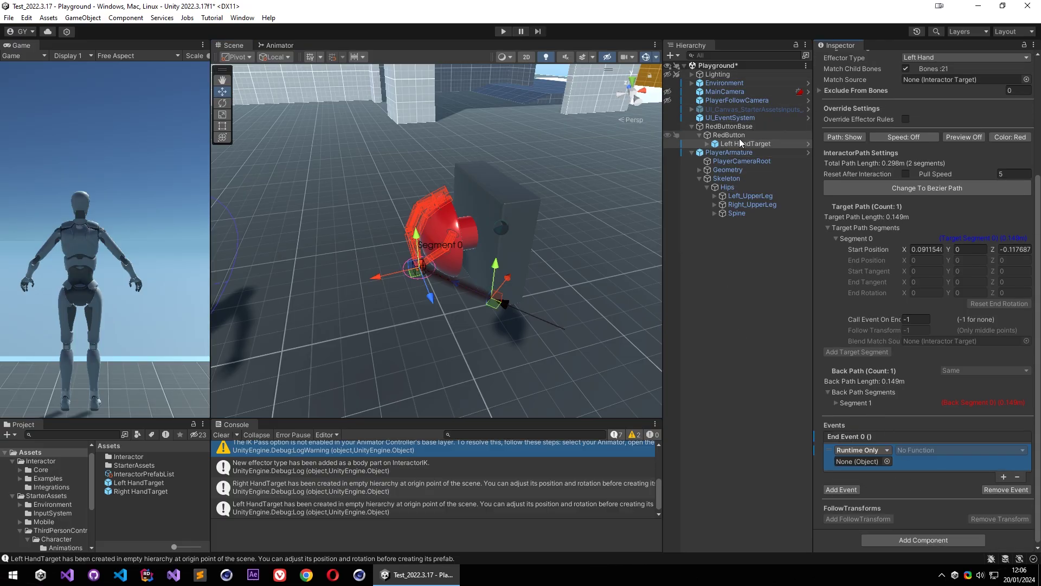
left_click_drag(862, 447, 874, 465)
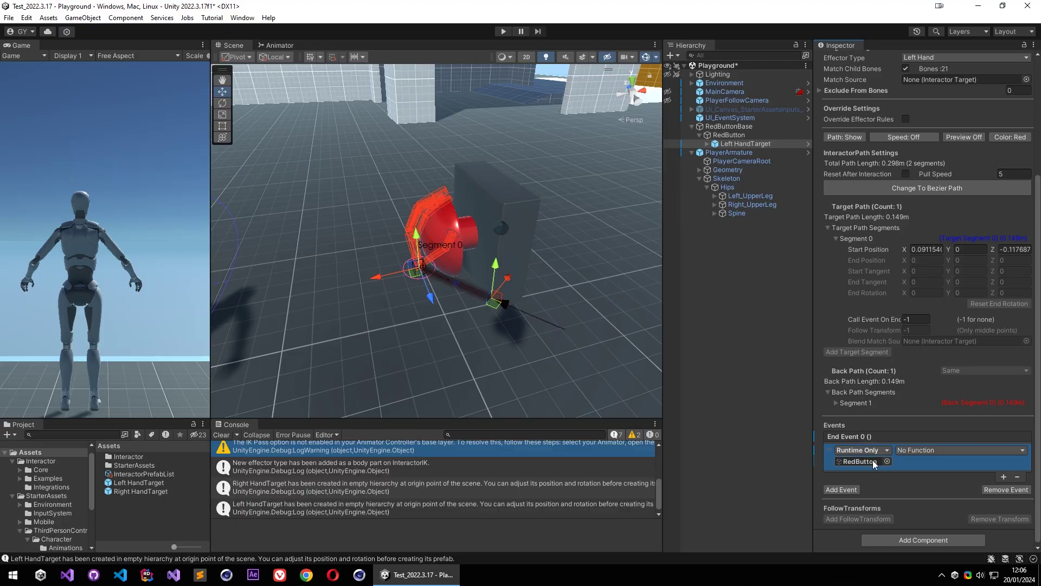
Set the event's function to Animator Play (string) with argument RedButton, and set Segment 0's Call Event On End to 0
left_click(937, 455)
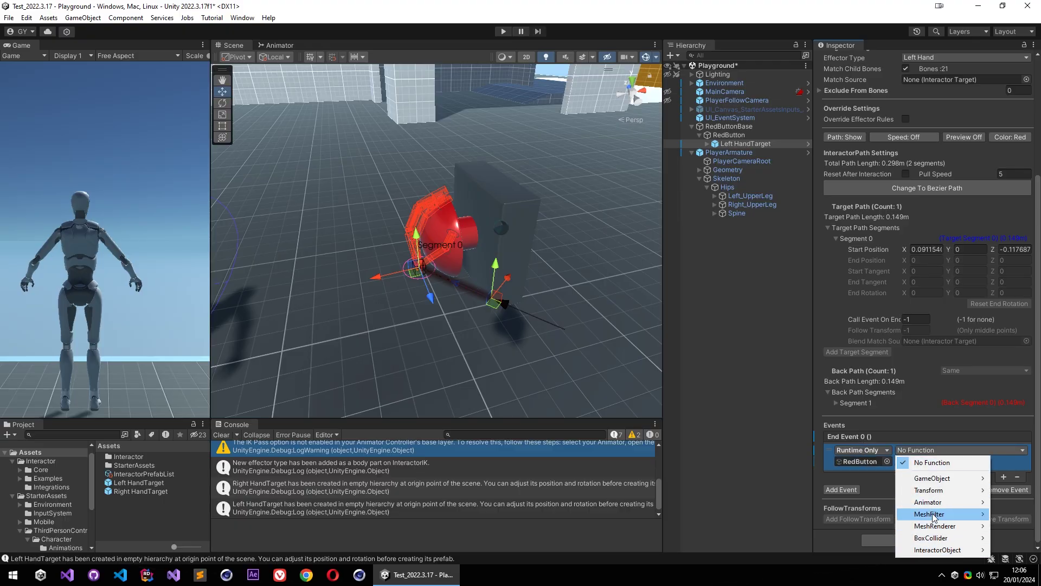
mouse_move(928, 501)
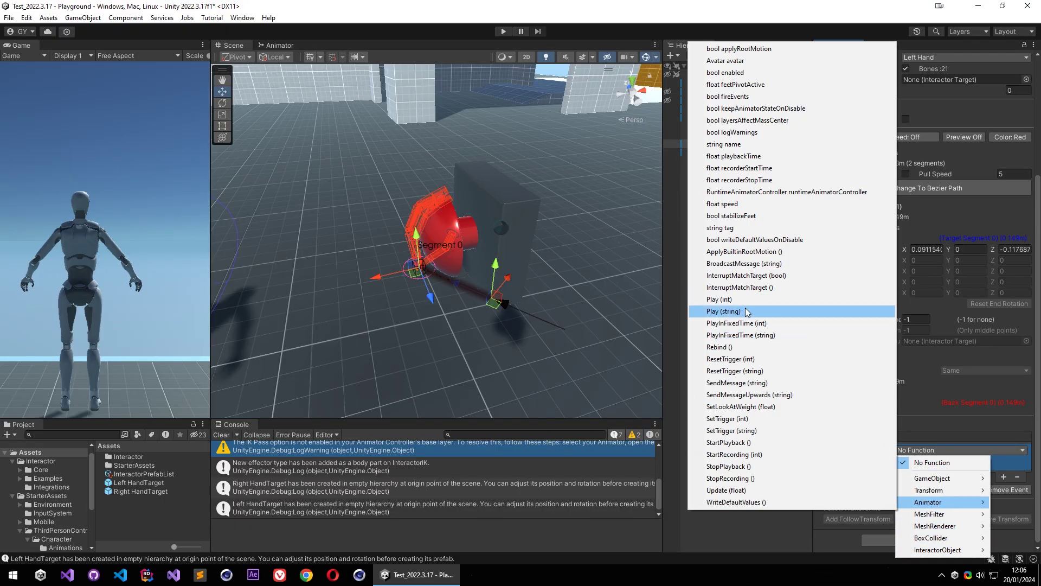
left_click(746, 311)
left_click(916, 461)
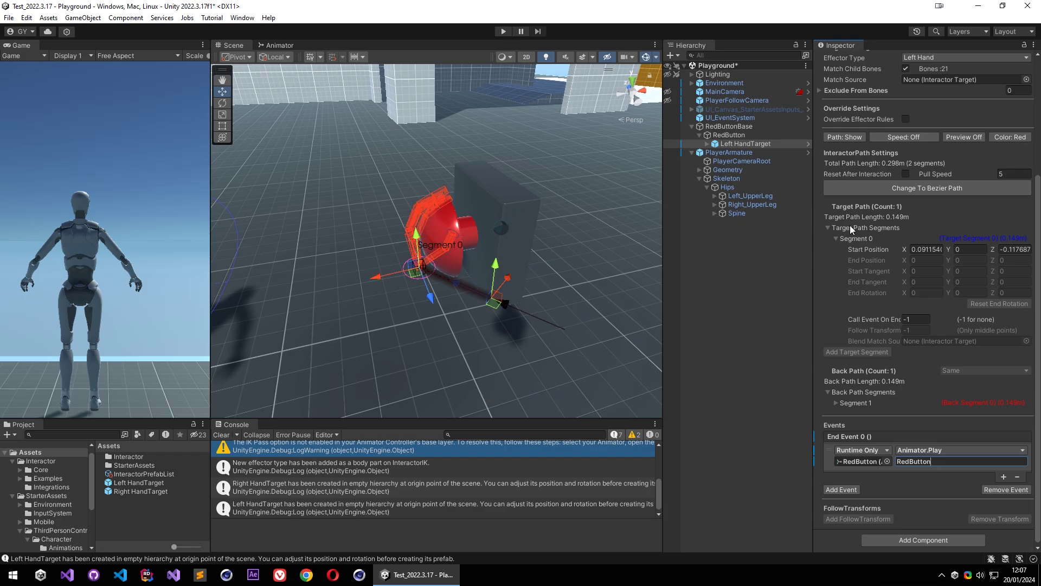
left_click(917, 319)
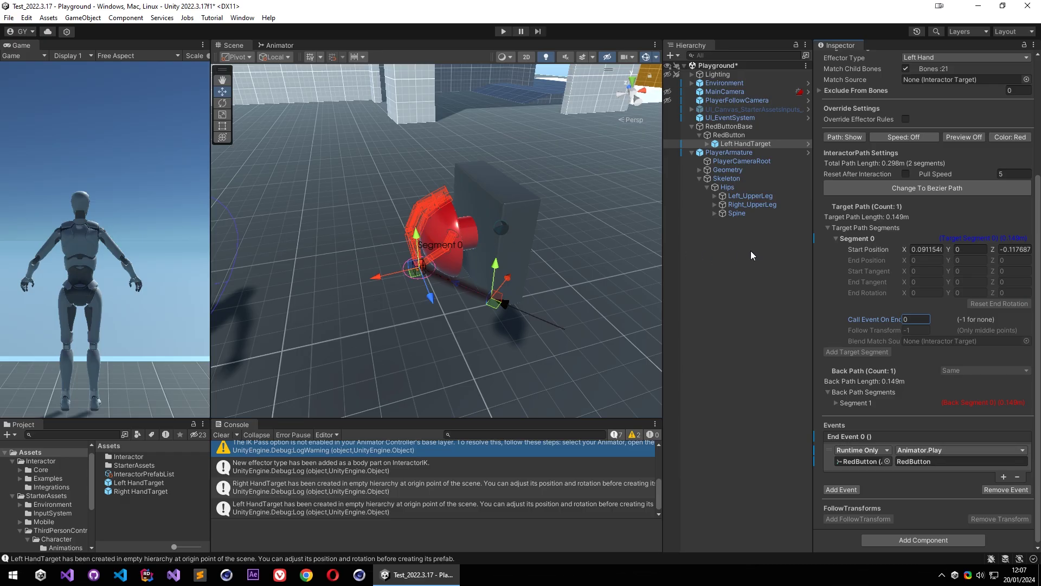
Play-test walking PlayerArmature up to the red button, stop the run and check PlayerArmature's components
key("s")
right_click_drag(553, 186, 493, 170)
left_click(746, 152)
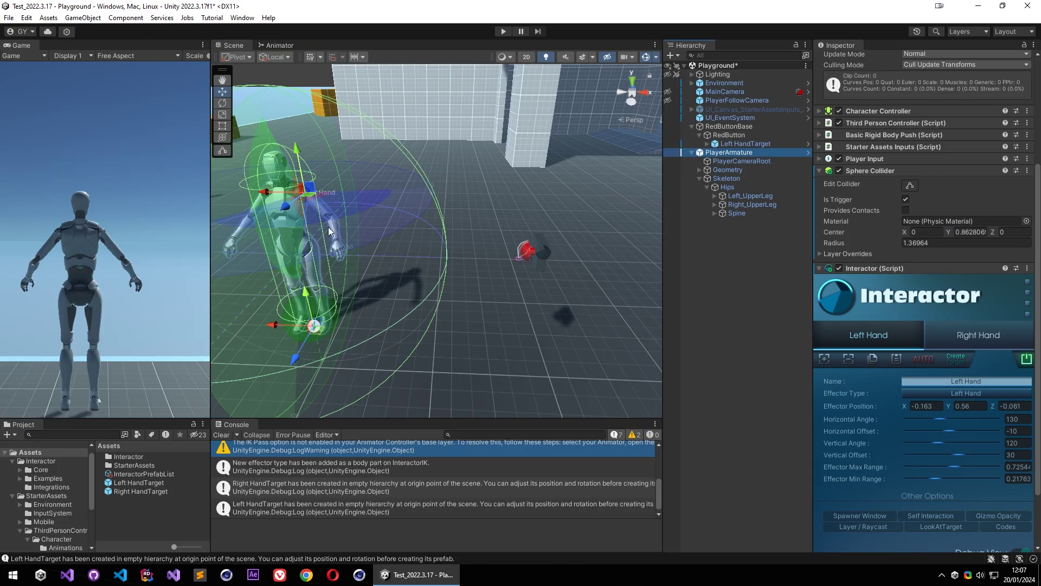
left_click(503, 32)
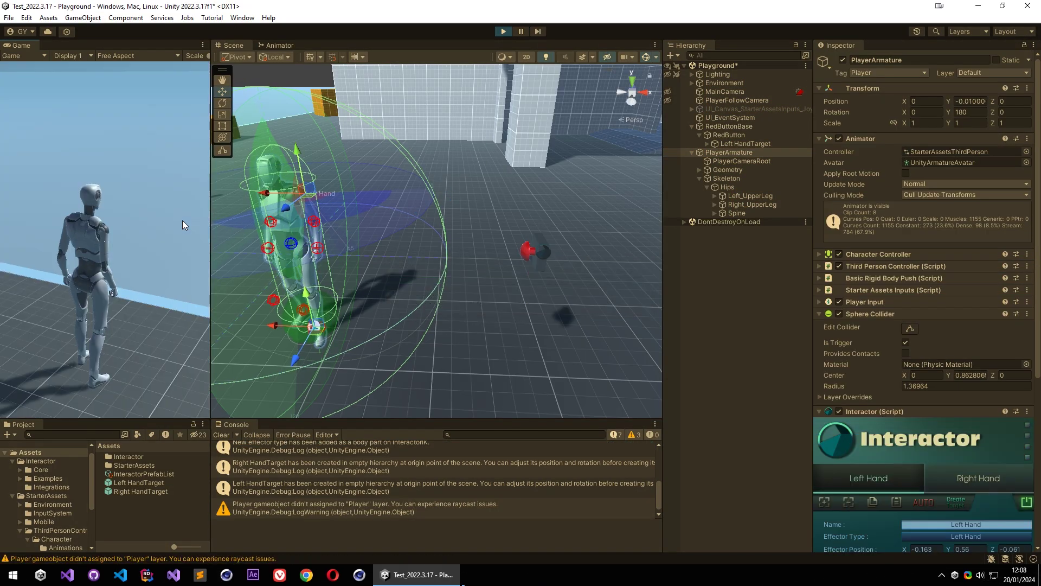
left_click(183, 220)
key("w")
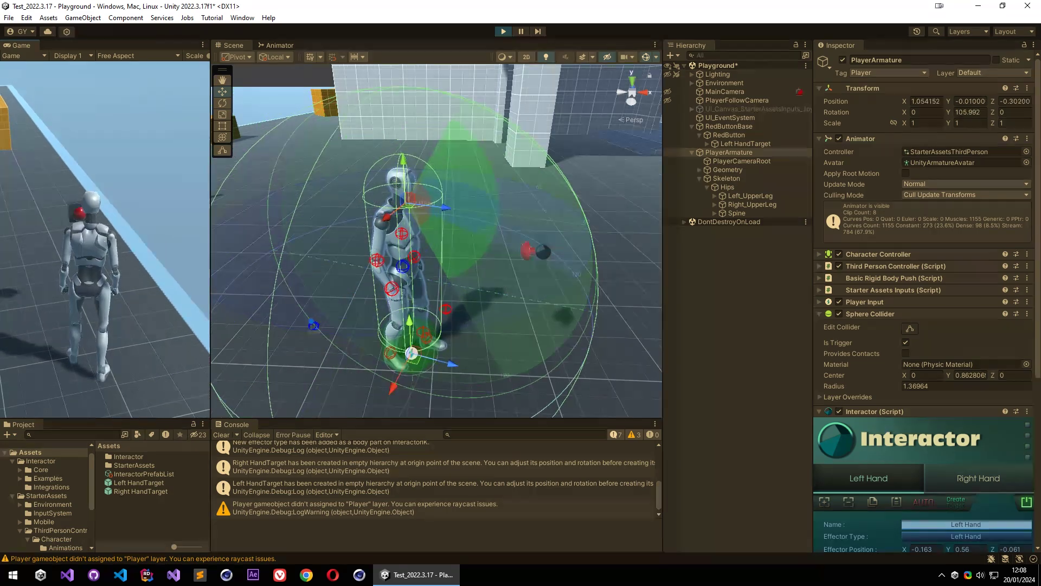
key("w")
key("Escape")
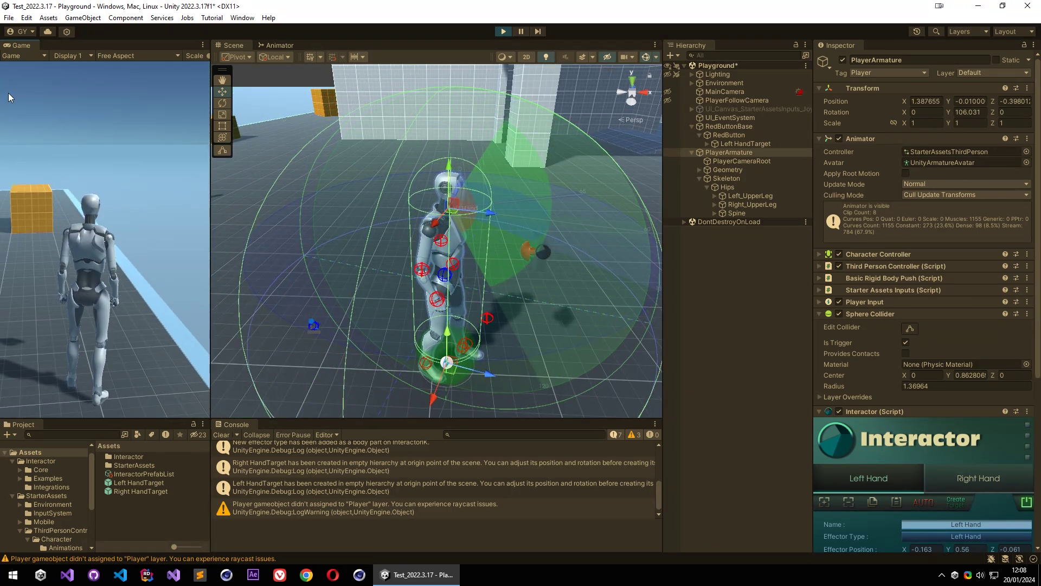
left_click(505, 31)
left_click(730, 154)
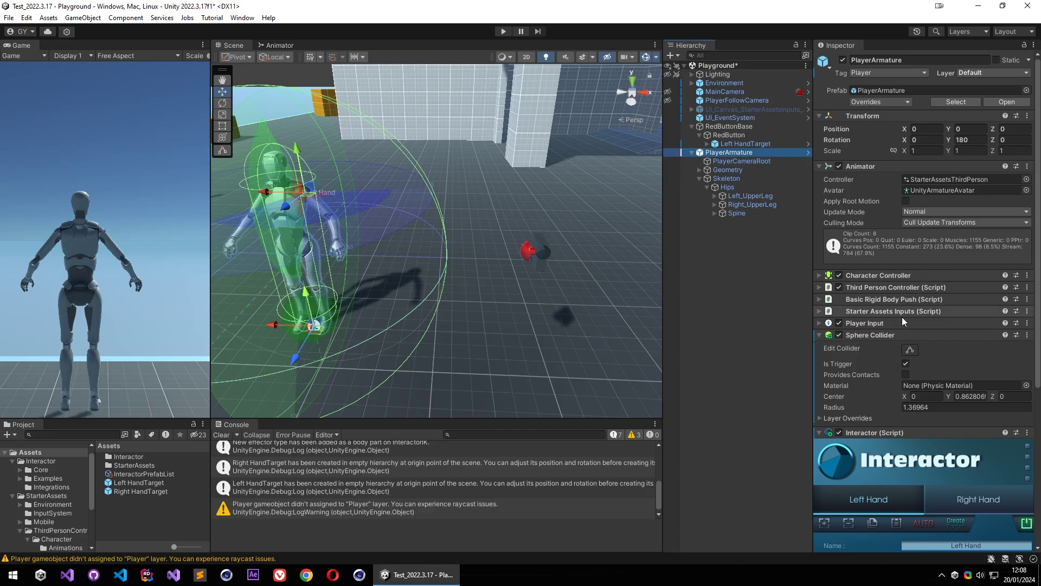
scroll(893, 418, "down", 3)
scroll(890, 422, "up", 3)
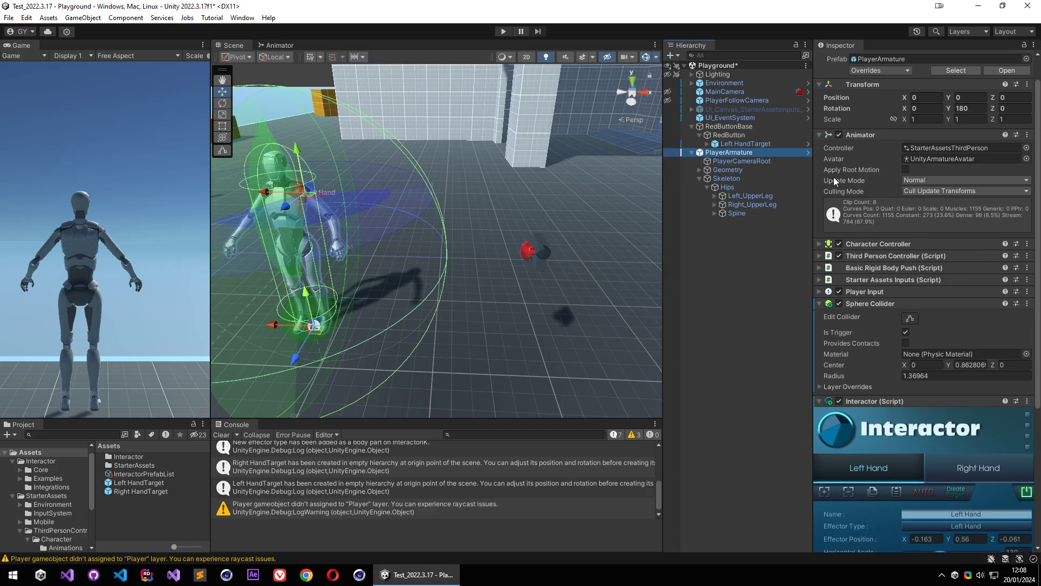
Add a Rigidbody component to RedButton with Use Gravity off and Is Kinematic on
left_click(730, 134)
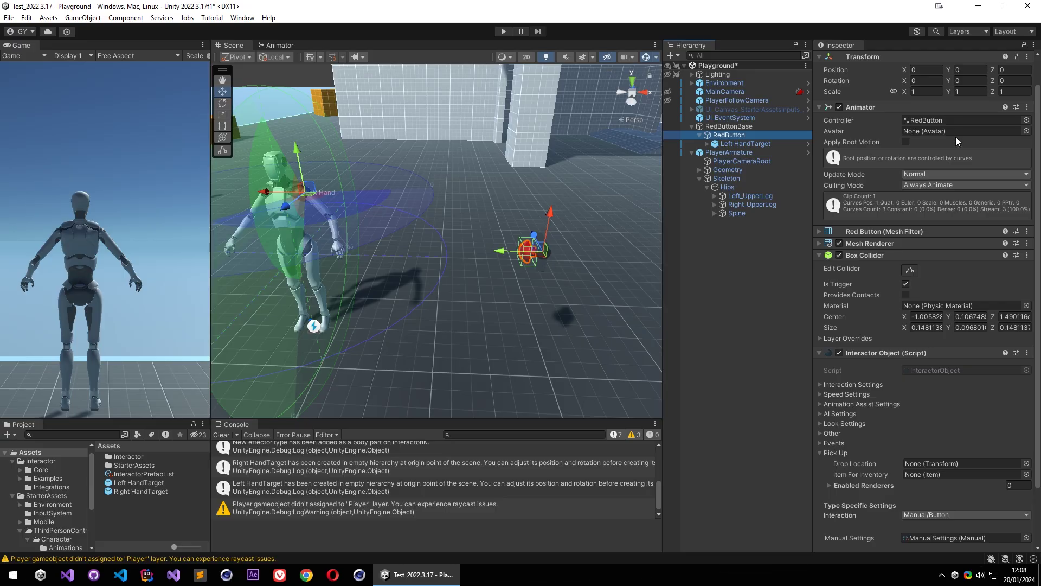
scroll(915, 395, "down", 3)
left_click(896, 541)
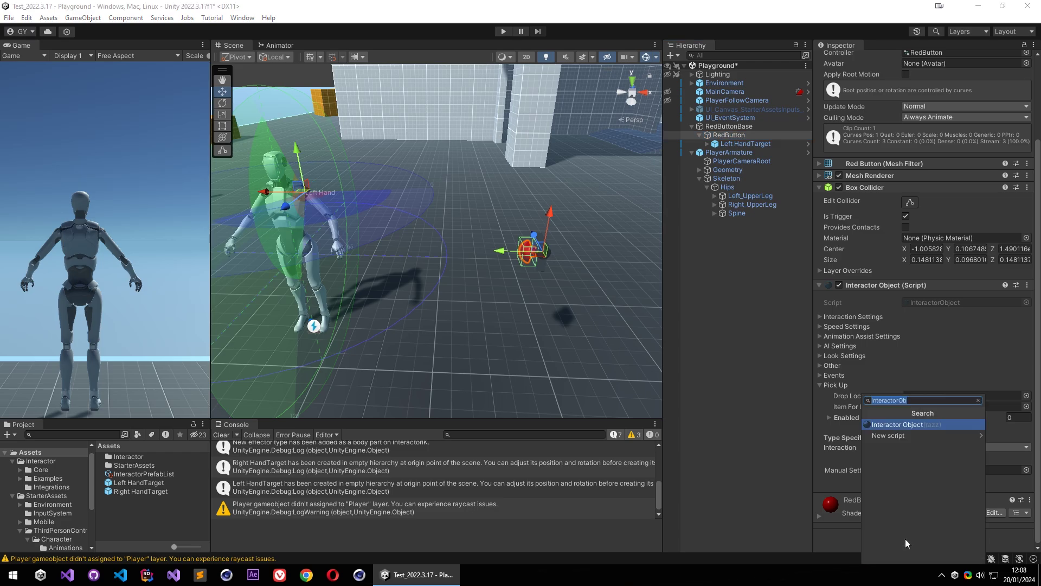
type("rigid")
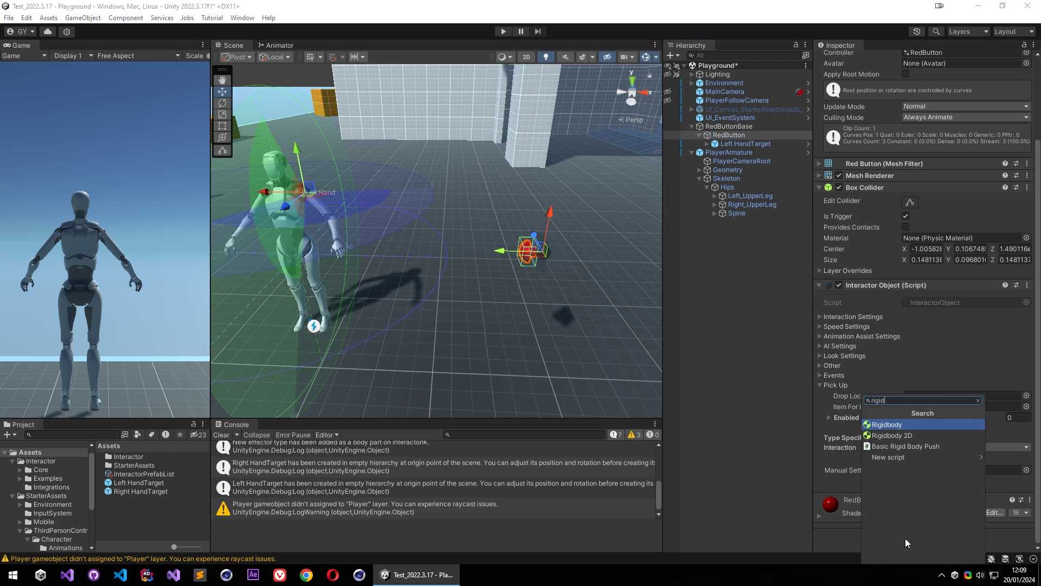
left_click(906, 424)
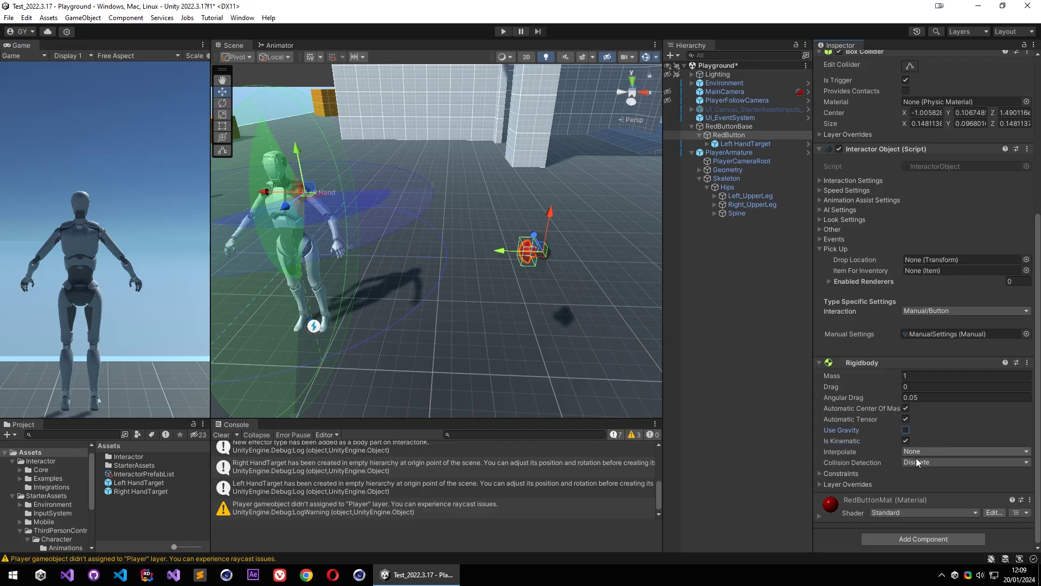
Run the scene, walk the player within range of the red button and view the button up close
right_click_drag(487, 274, 525, 282)
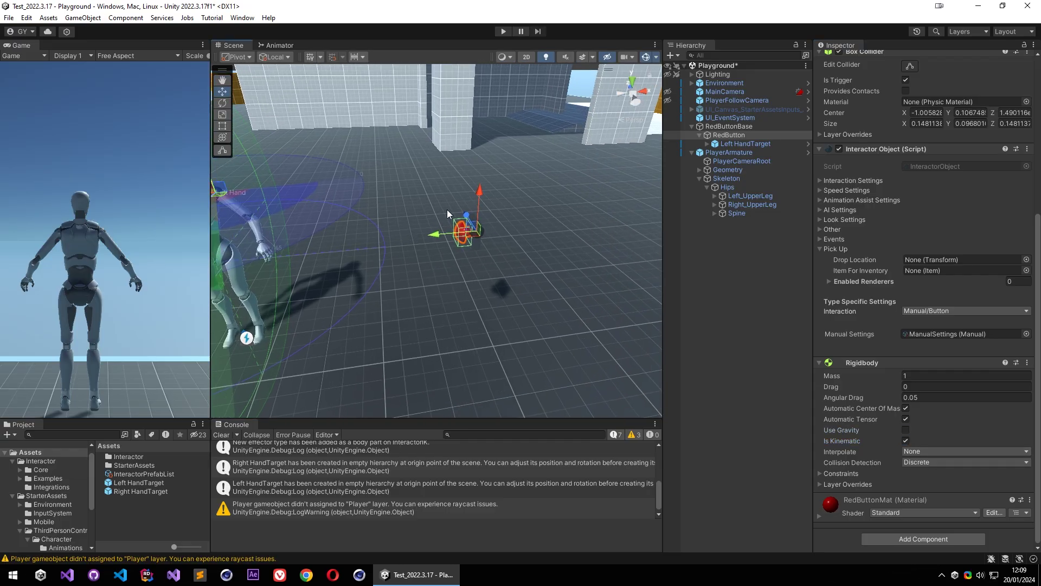
right_click_drag(542, 247, 489, 248)
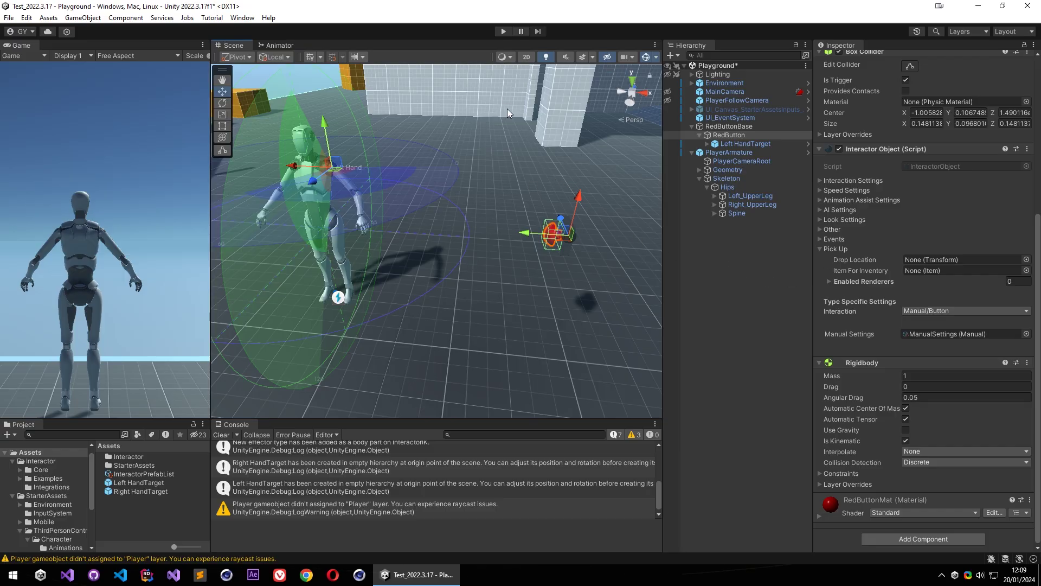
left_click(505, 31)
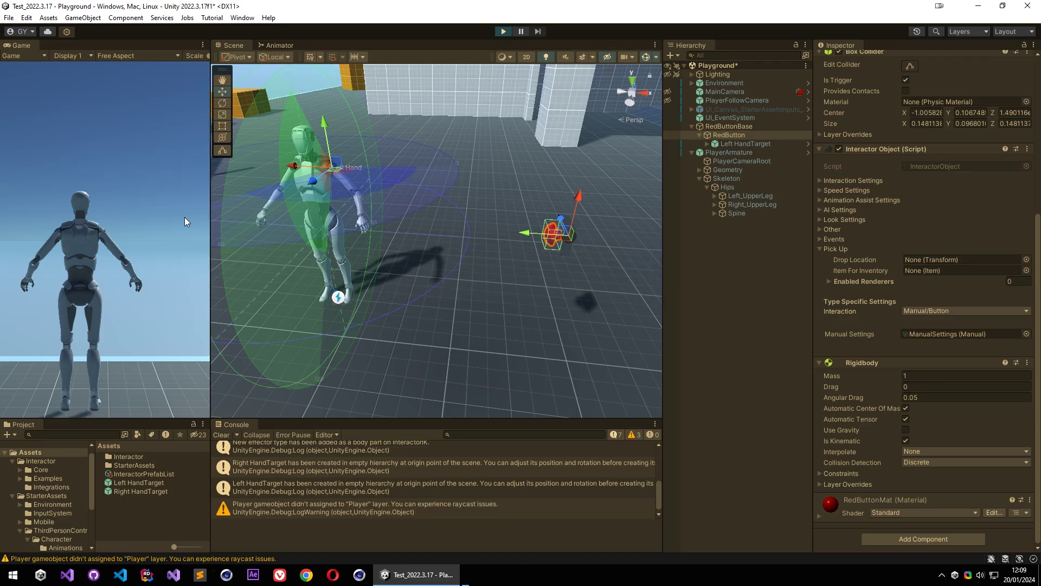
key("w")
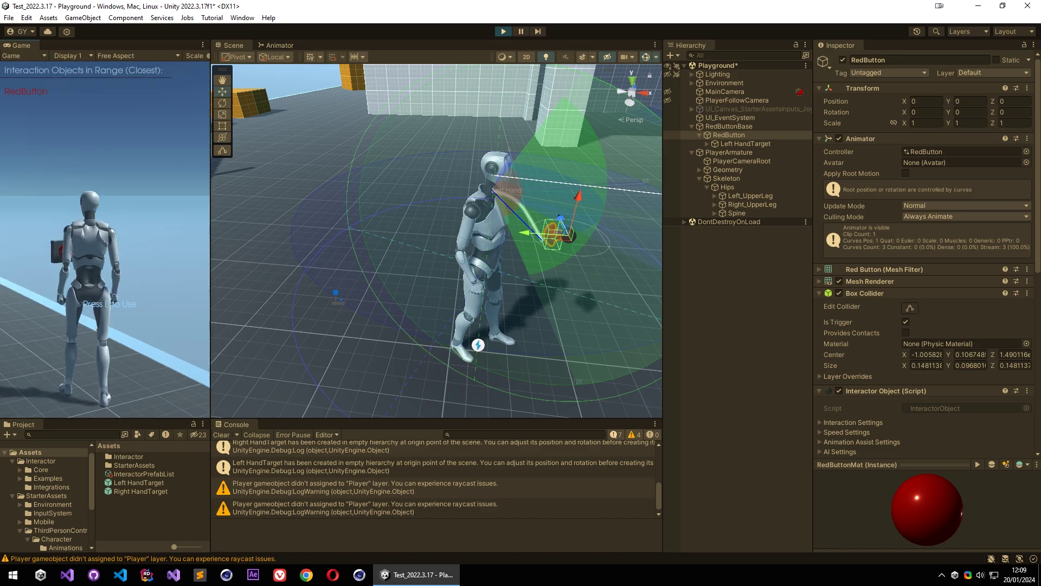
right_click_drag(509, 245, 487, 246)
left_click_drag(487, 248, 388, 302, "alt")
right_click_drag(388, 302, 378, 103)
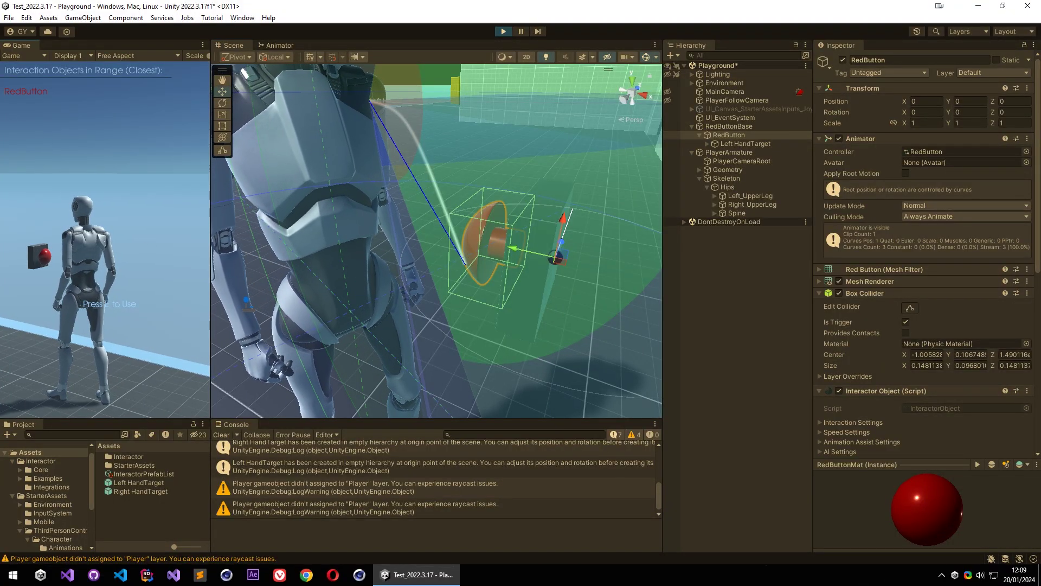
Test using the red button while moving the player around it, and inspect the hand's reach from above
key("e")
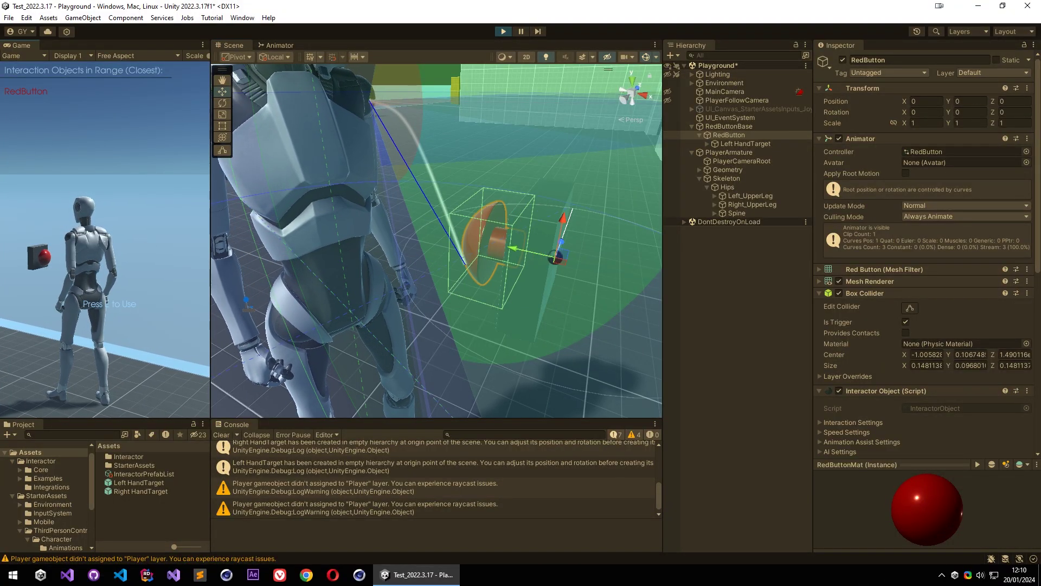
key("w")
key("s")
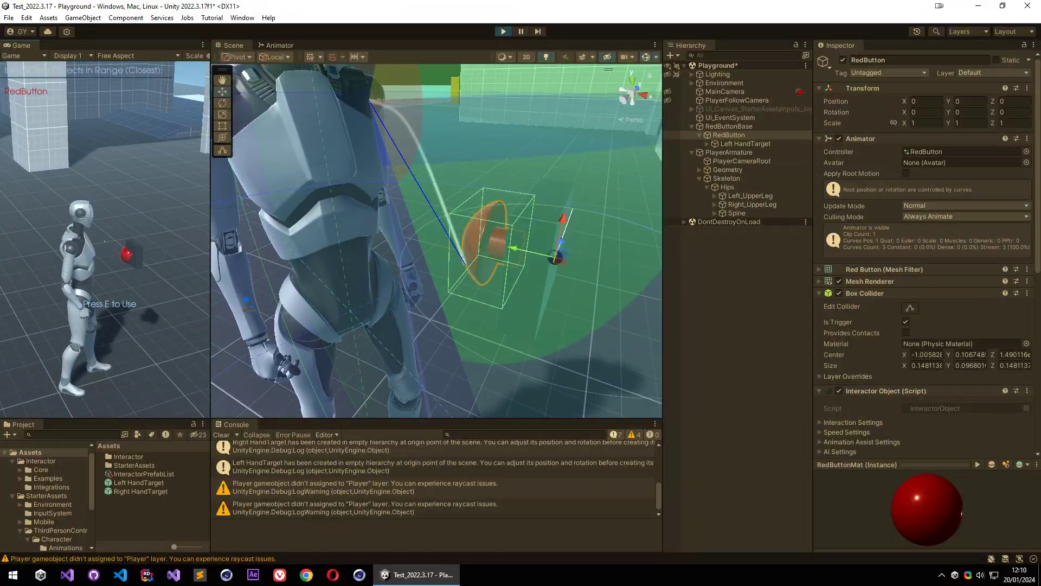
key("e")
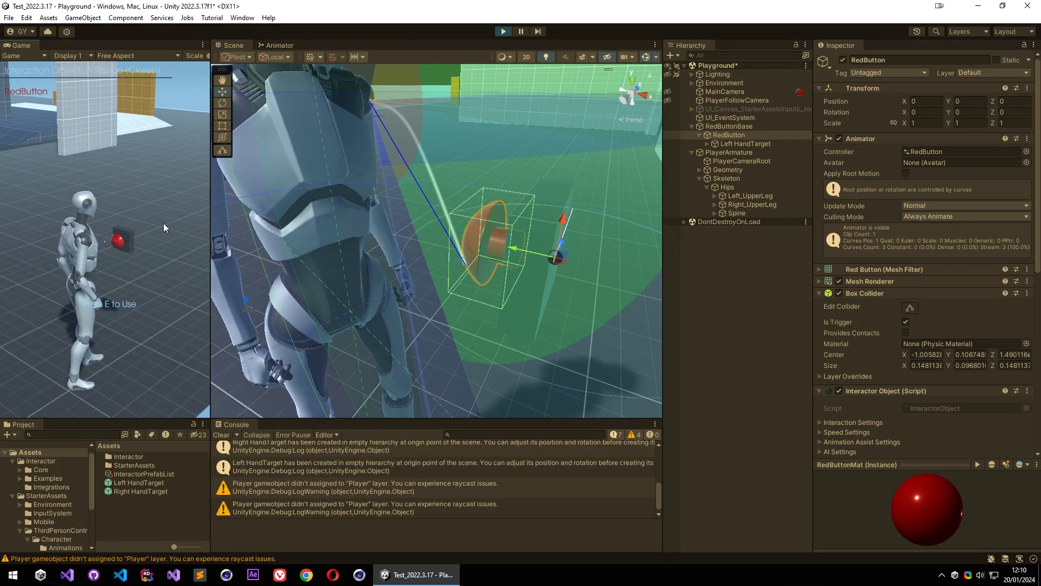
left_click_drag(263, 223, 281, 329, "alt")
right_click_drag(280, 329, 282, 334)
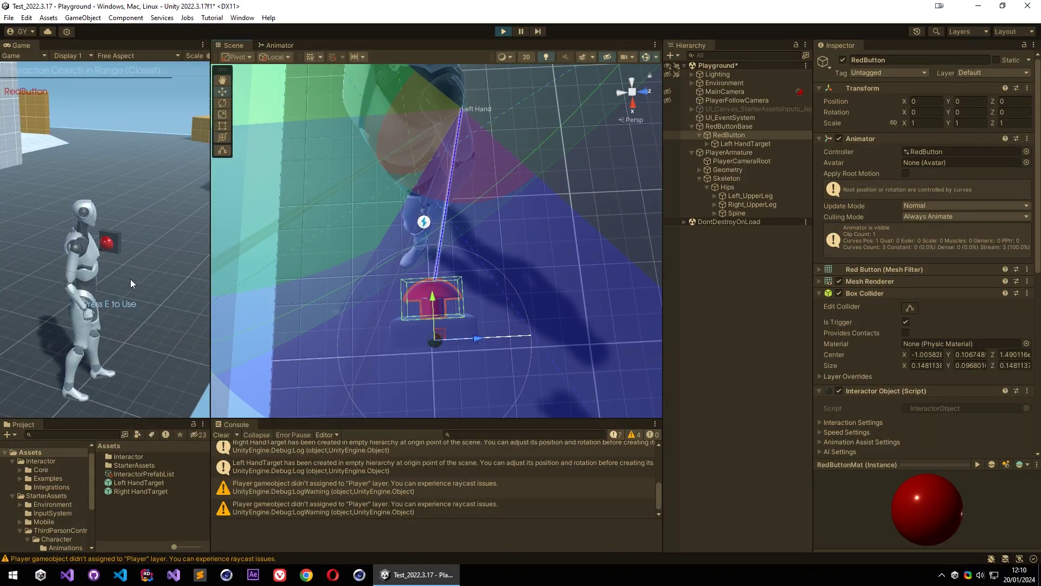
left_click(131, 279)
key("s")
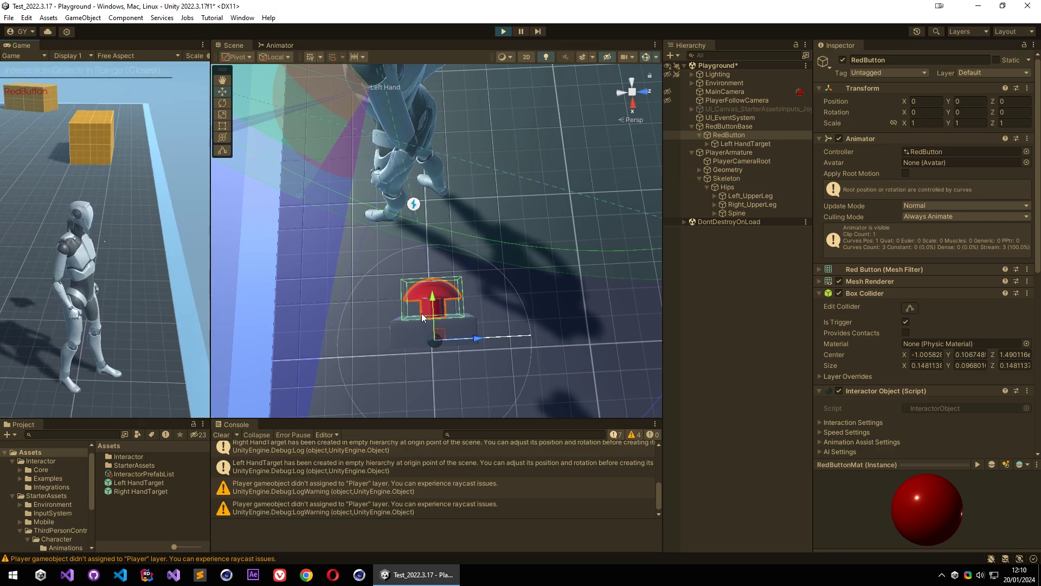
While playing, move Left HandTarget off the button to about X -0.142, Y 0.386, Z -0.527 beside the player
left_click(739, 144)
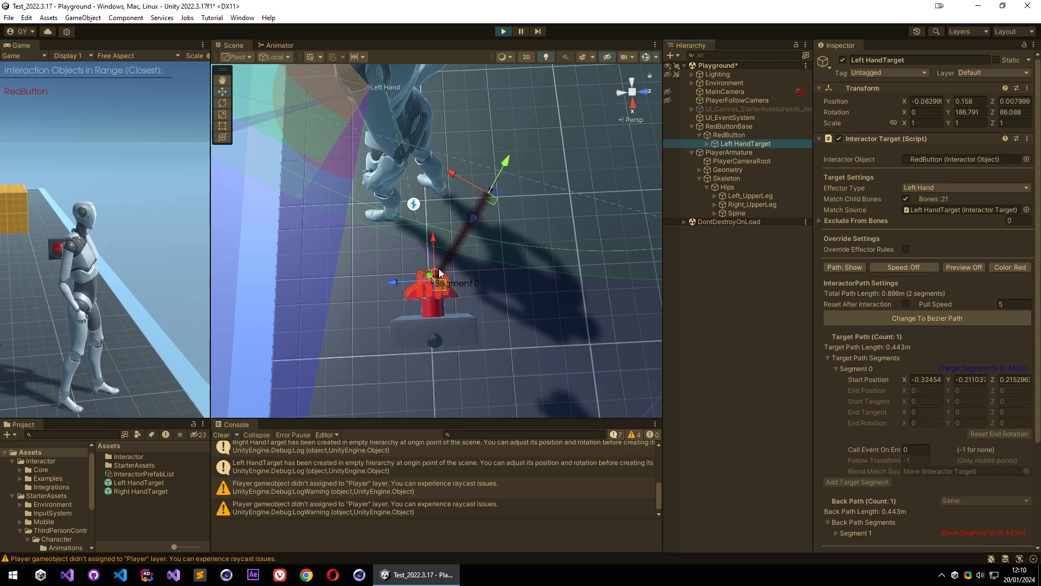
mouse_move(413, 218)
left_mouse_down("alt")
mouse_move(425, 218)
mouse_move(403, 233)
left_mouse_up("alt")
scroll(426, 218, "down", 2)
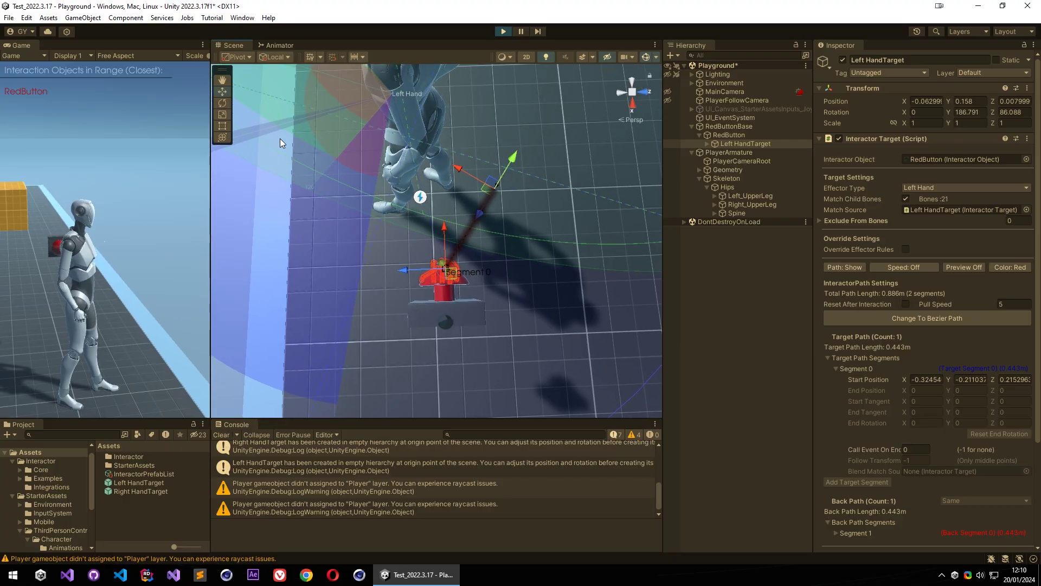
left_click_drag(450, 278, 282, 213)
left_click_drag(369, 217, 343, 24, "alt")
right_click_drag(344, 20, 346, 21)
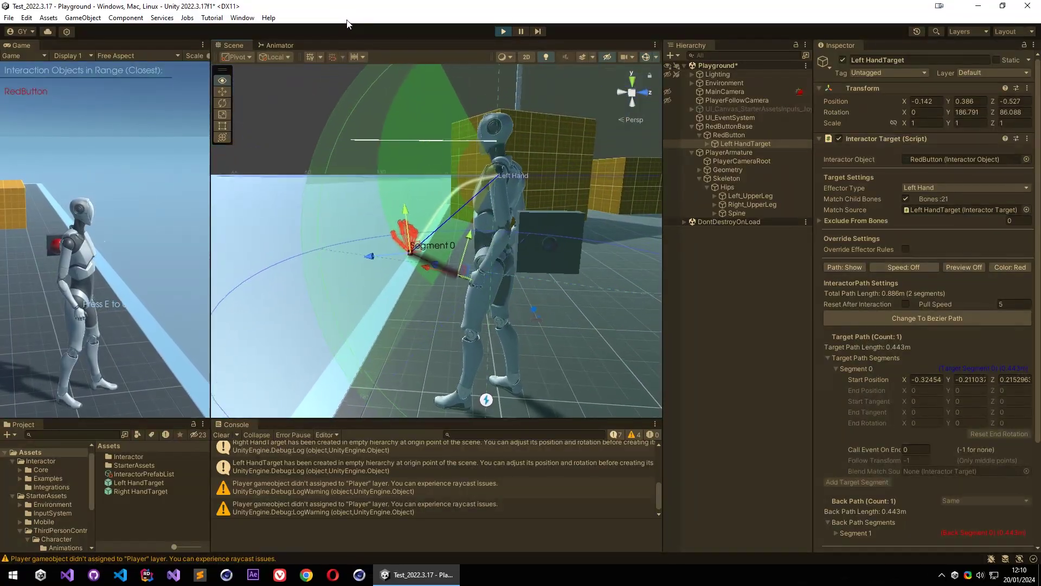
Try Left HandTarget closer to the player's hand at about X -0.237, Y 0.379, Z -0.401, and stop the run
left_click_drag(416, 250, 441, 293)
key("f")
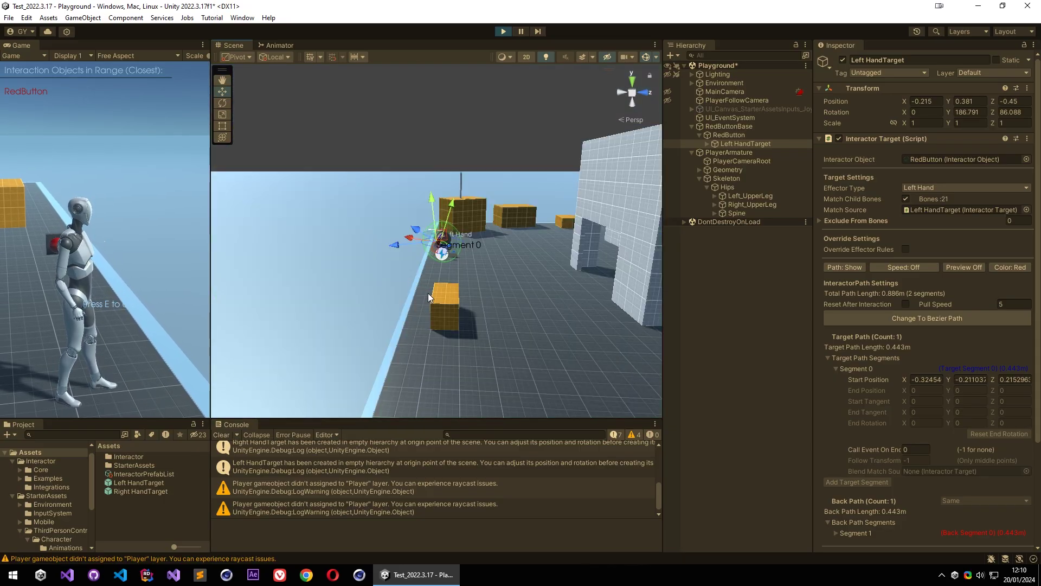
right_click_drag(440, 293, 155, 328, "alt")
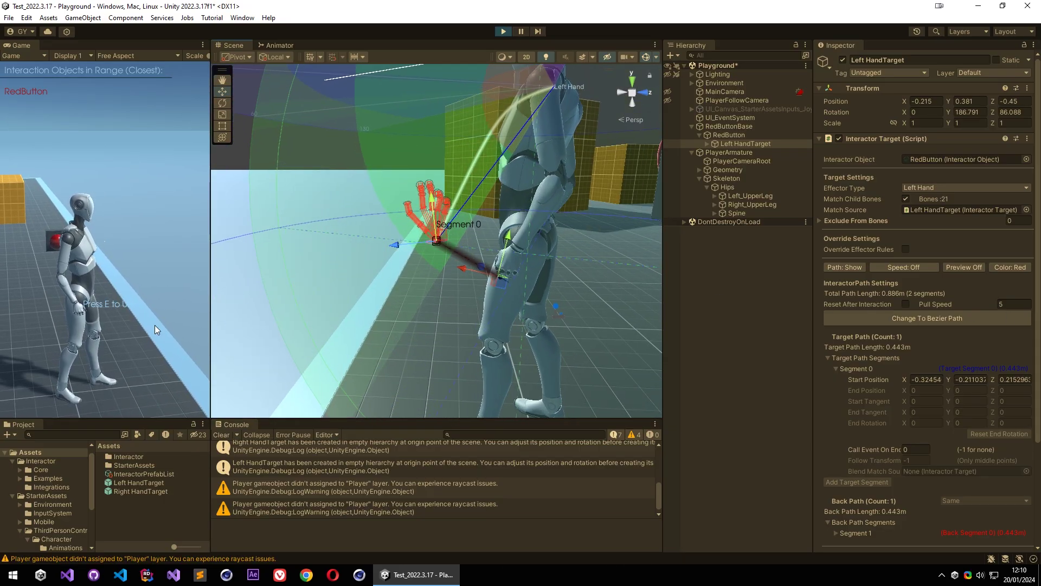
left_click_drag(488, 320, 563, 290, "alt")
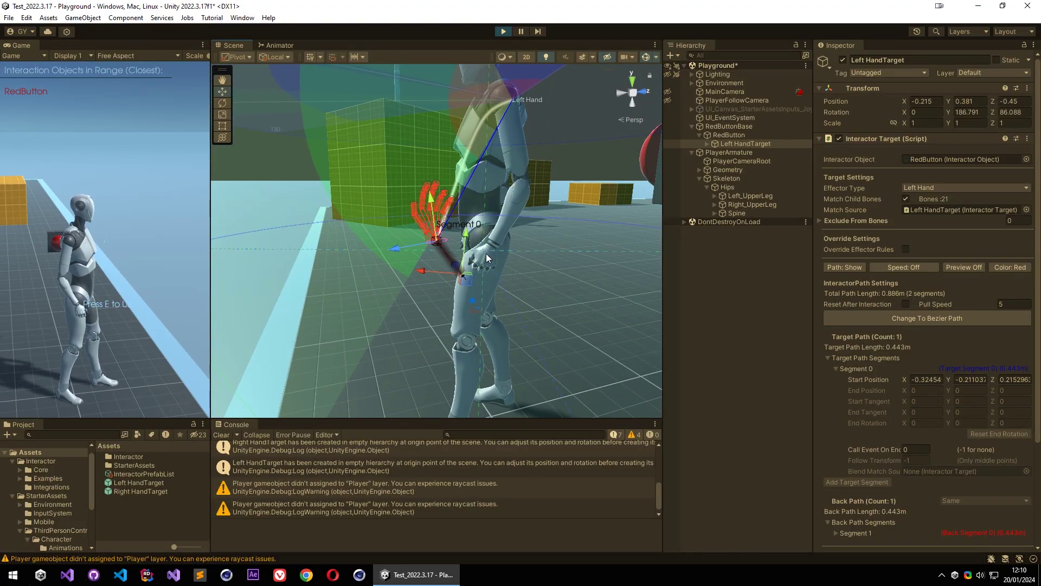
left_click_drag(429, 238, 448, 247)
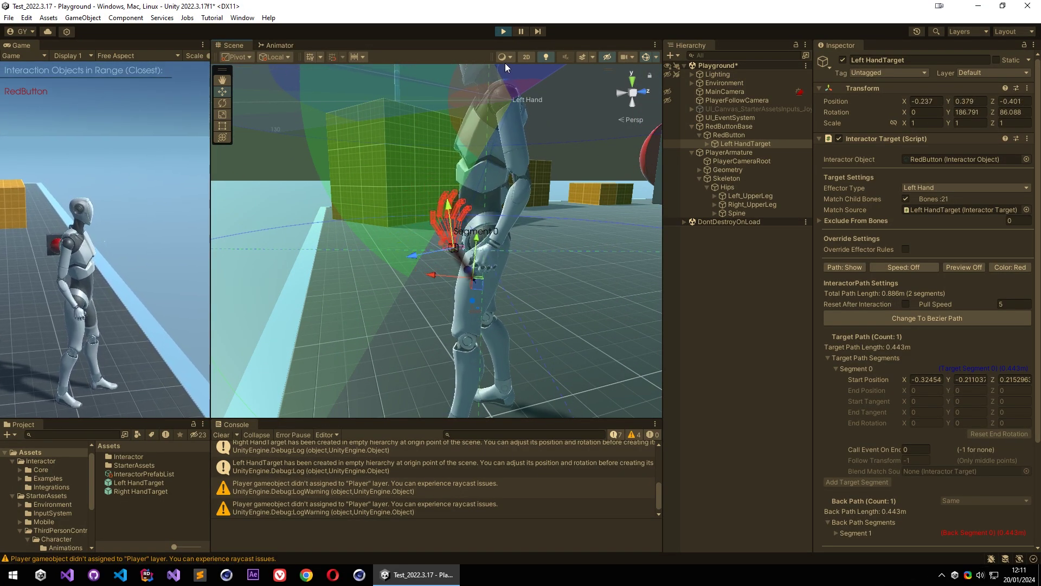
left_click(503, 31)
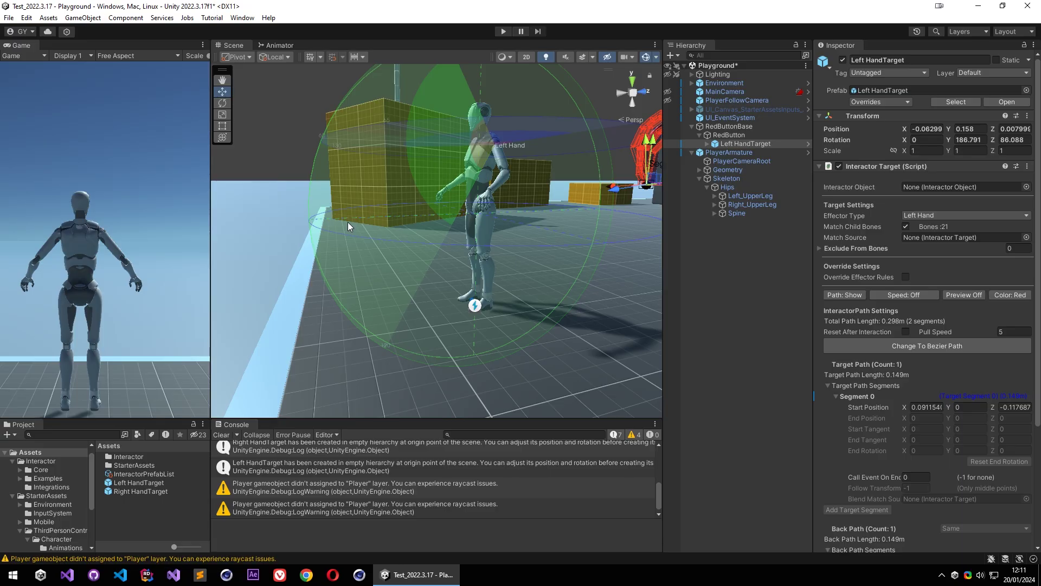
Add the Orbital Reach component to PlayerArmature
left_click(730, 154)
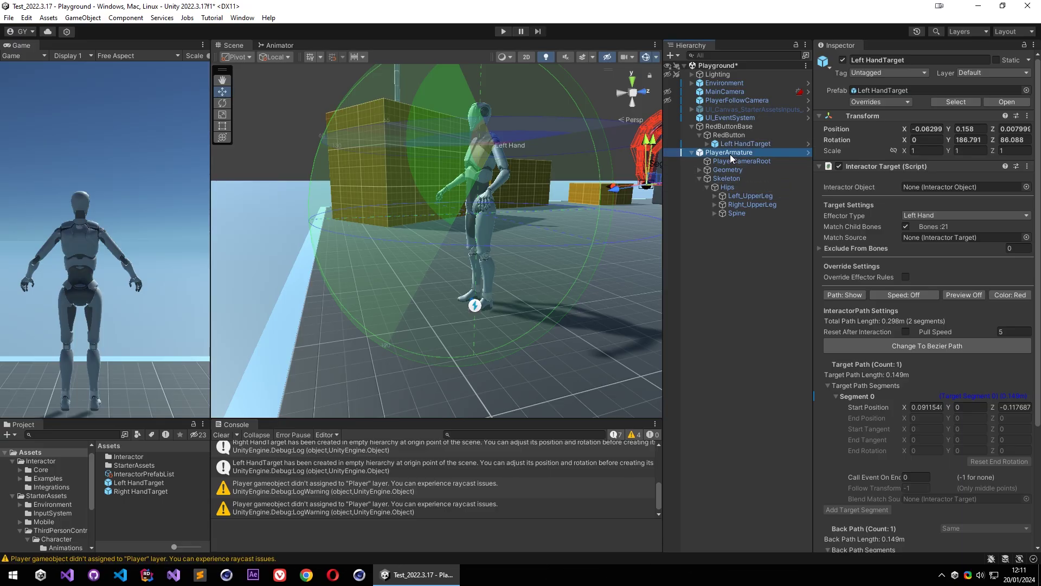
scroll(849, 366, "down", 10)
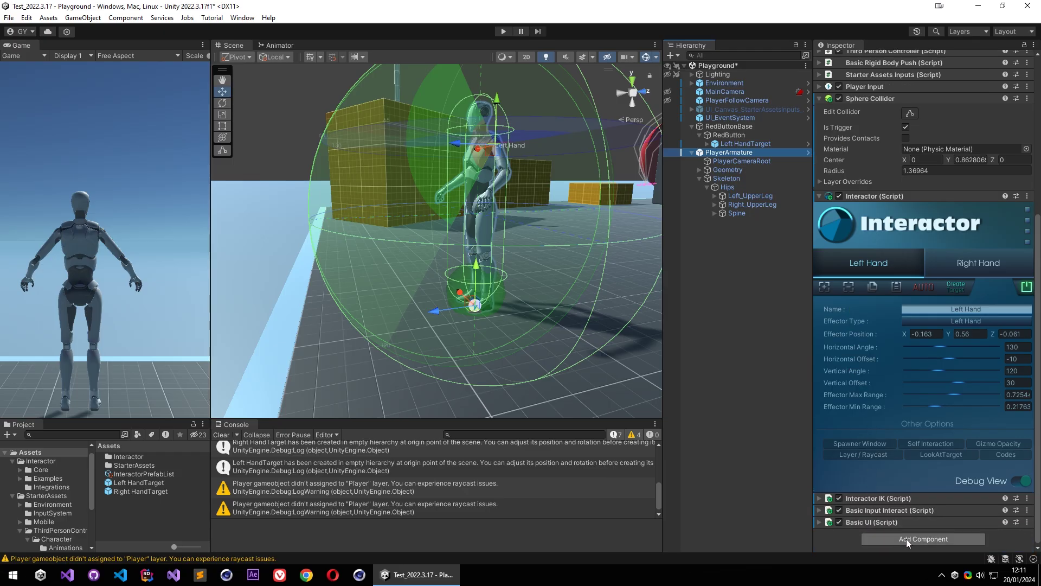
left_click(906, 539)
type("Orbital")
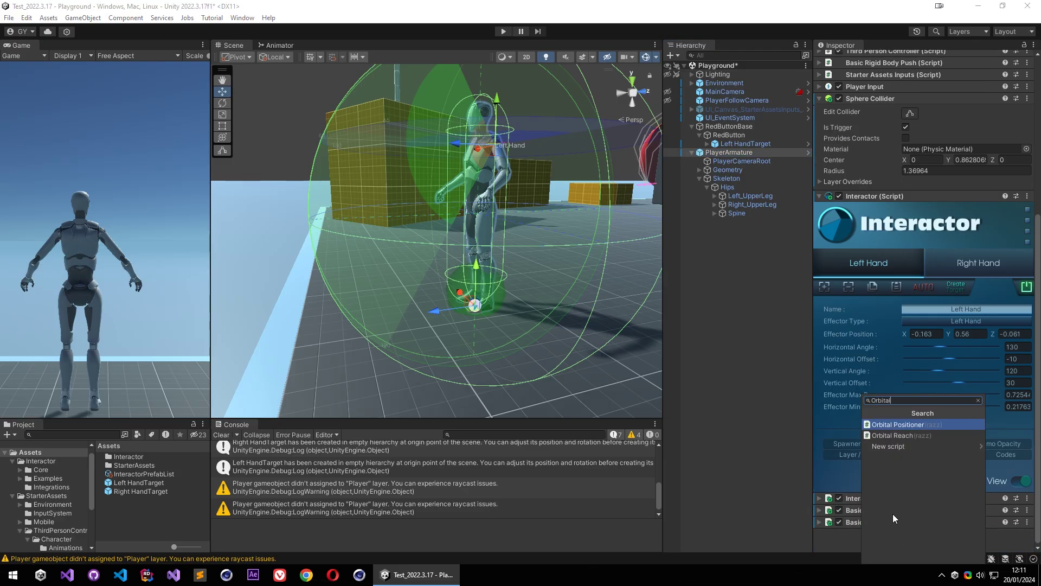
left_click(892, 435)
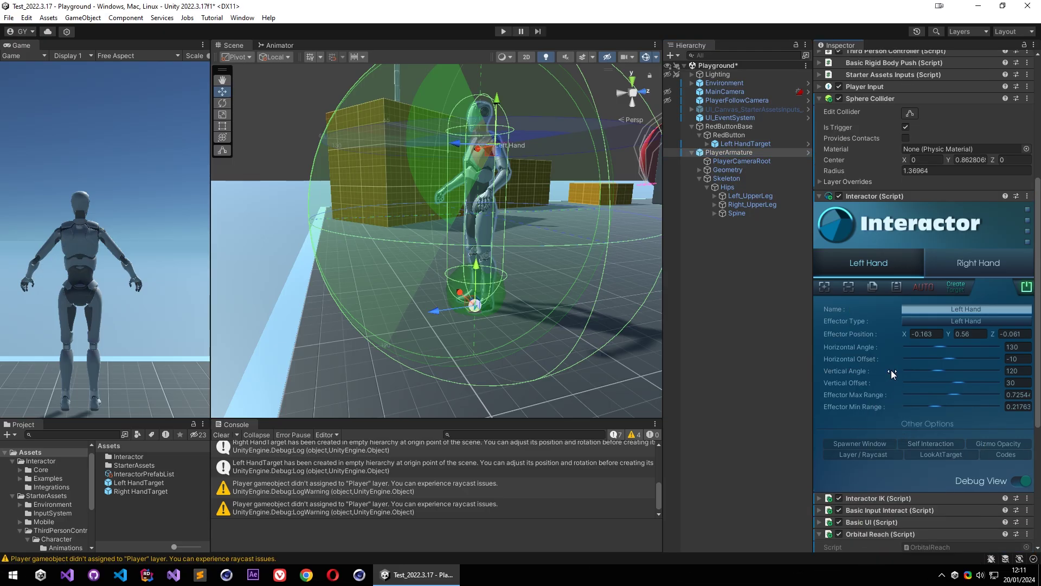
Set PlayerArmature as Orbital Reach's Interactor and Animator, and add the OrbitalReachLayer to its Animator Controller
scroll(890, 379, "down", 8)
left_click_drag(730, 152, 955, 337)
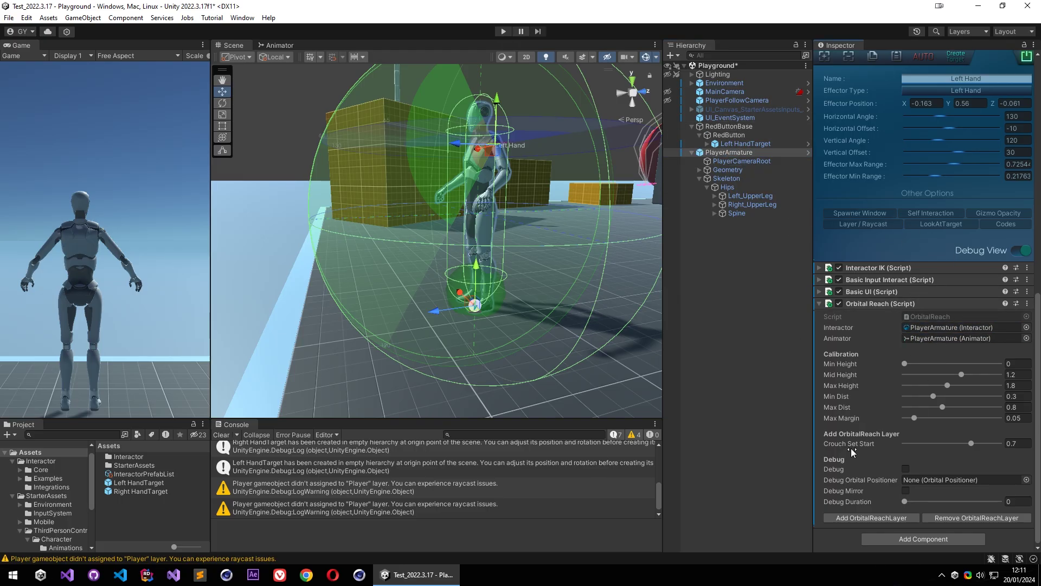
left_click(870, 518)
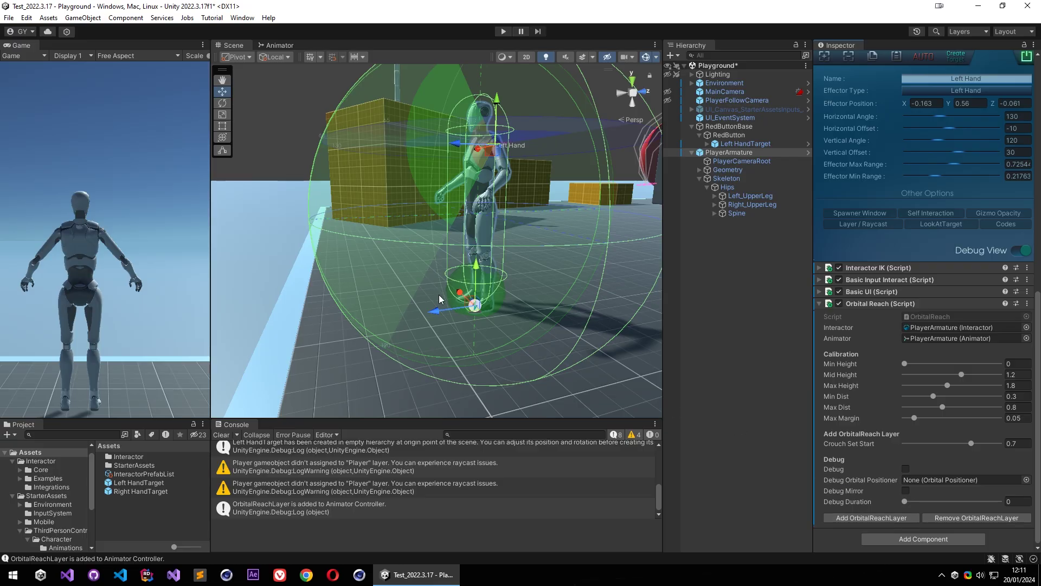
right_click_drag(339, 237, 439, 228)
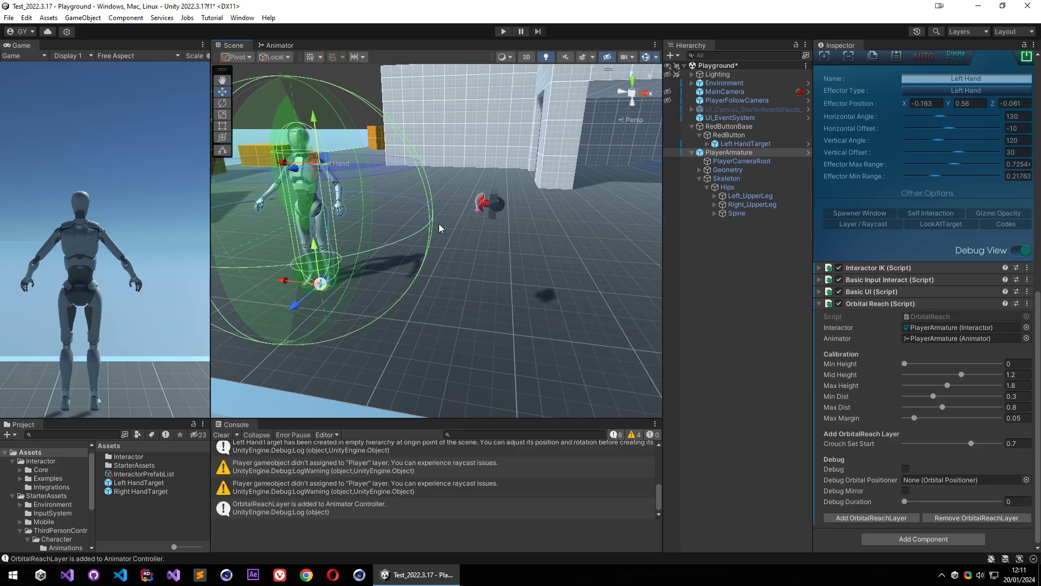
Enable Orbital Reach in the Interaction Settings of RedButton's Interactor Object
left_click(746, 136)
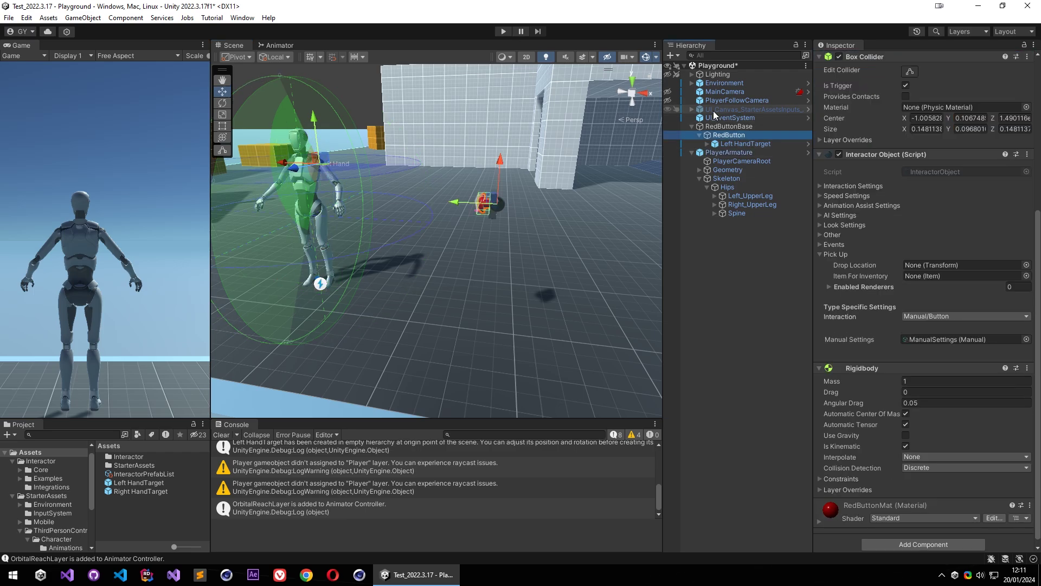
left_click(859, 186)
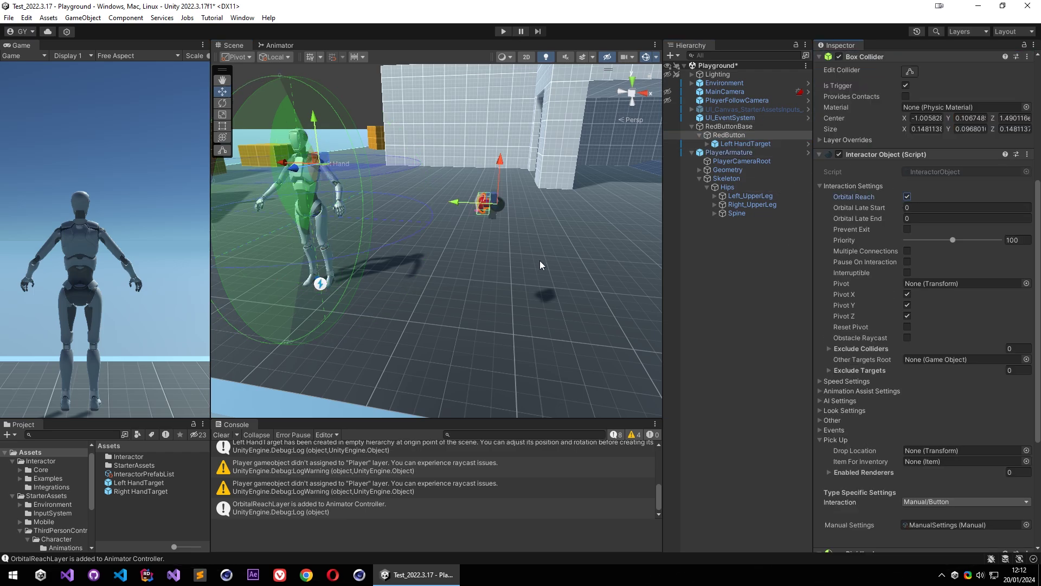
Run the scene and walk the player up to RedButton to test Orbital Reach up close, and stop the run
left_click(503, 32)
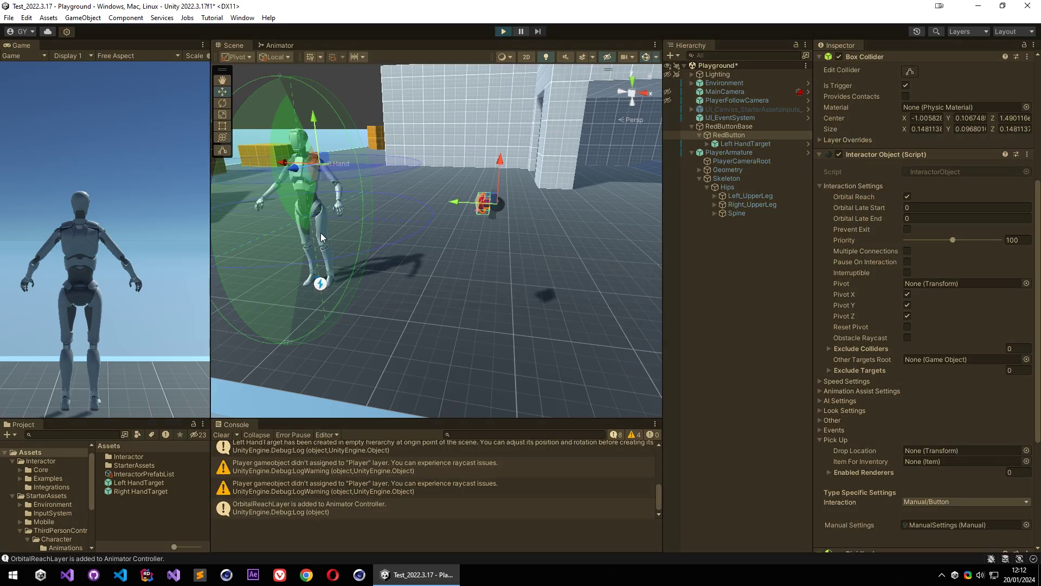
left_click(154, 235)
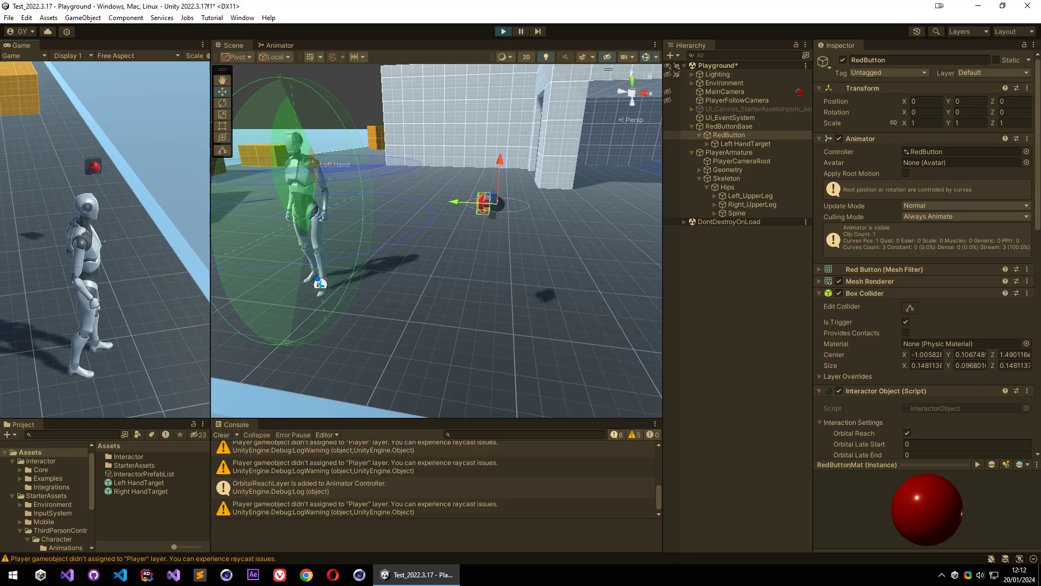
key("w")
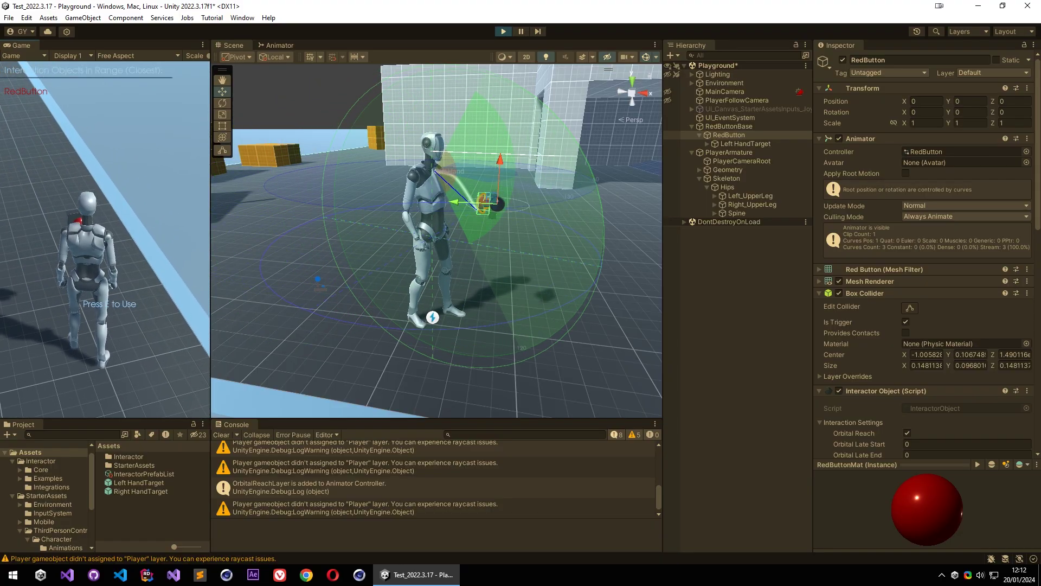
key("s")
key("a")
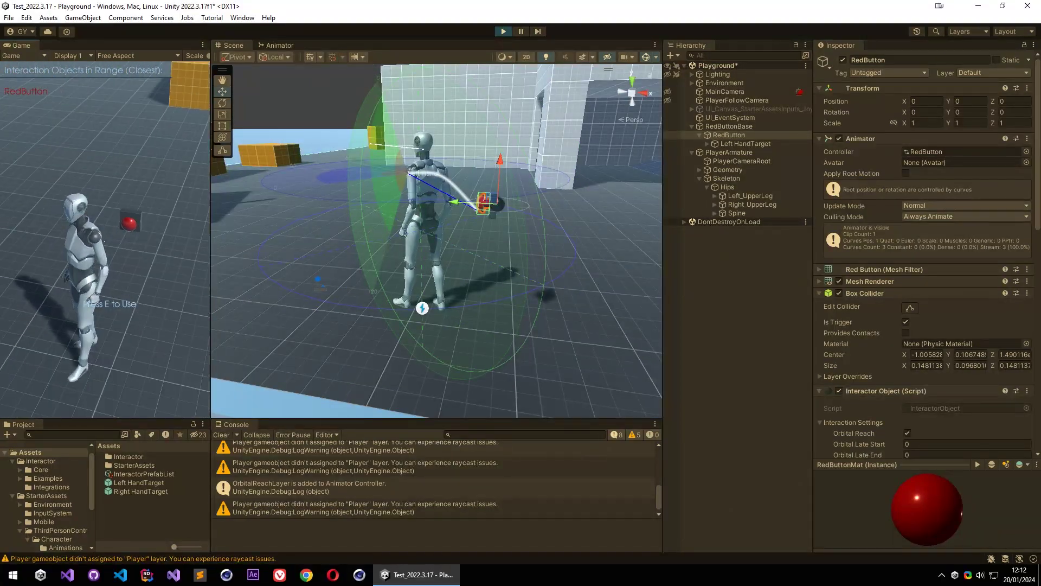
key("Escape")
mouse_move(444, 237)
right_mouse_down()
mouse_move(446, 202)
mouse_move(443, 239)
right_mouse_up()
key("w")
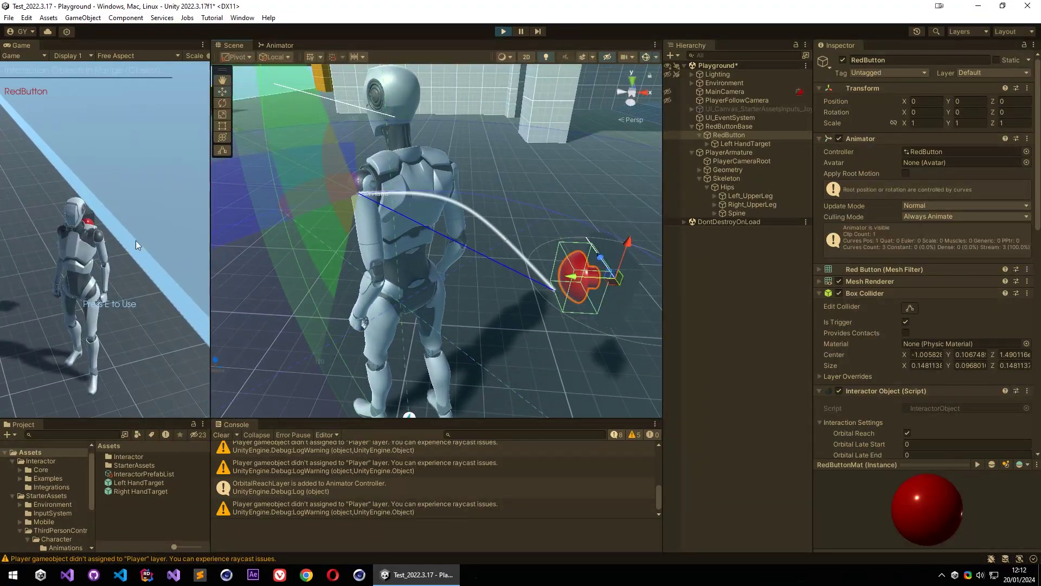
left_click(136, 240)
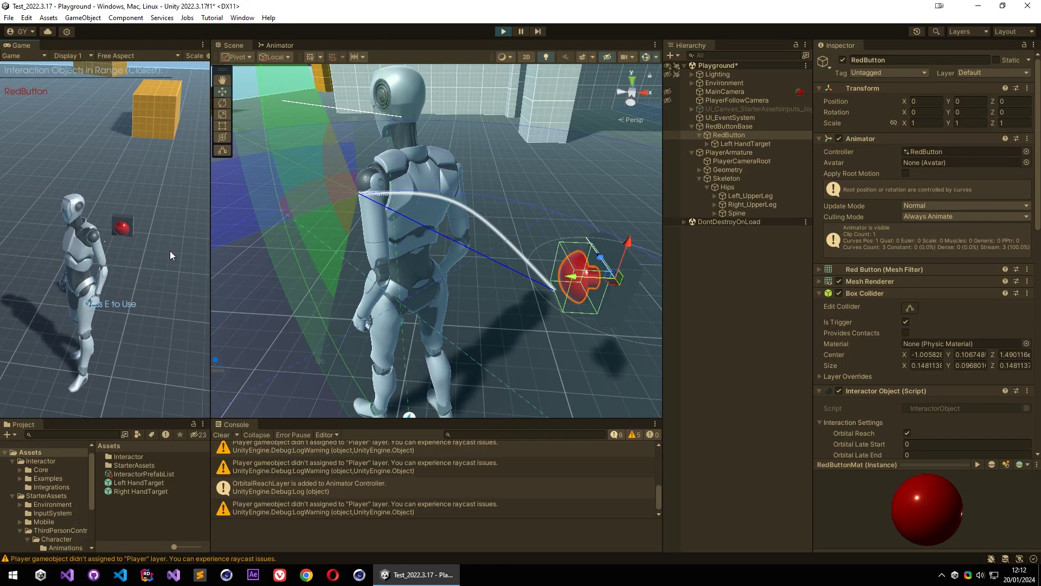
left_click(503, 31)
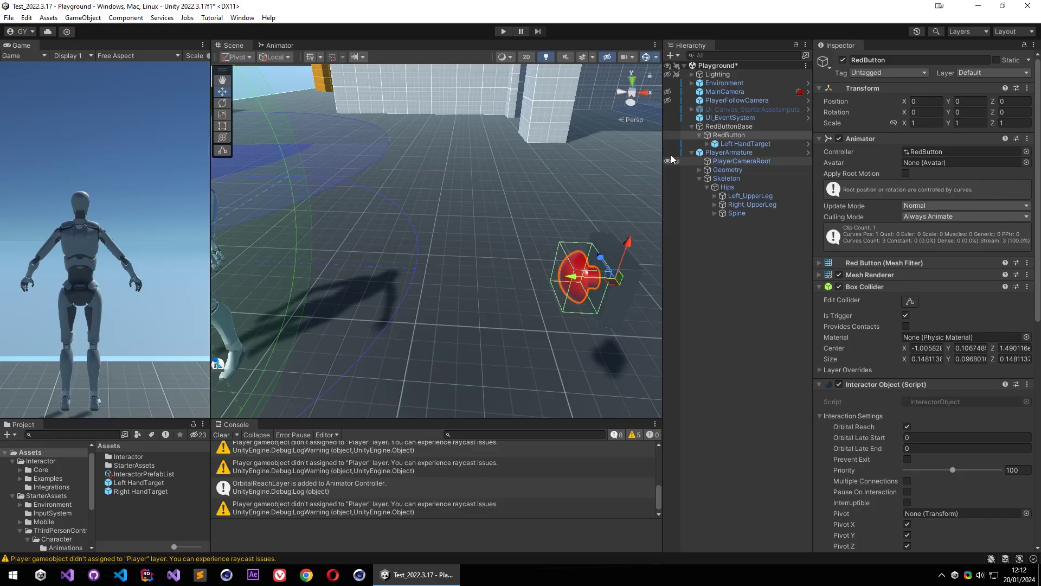
Set the Update Mode of PlayerArmature's Animator to Animate Physics
left_click(738, 152)
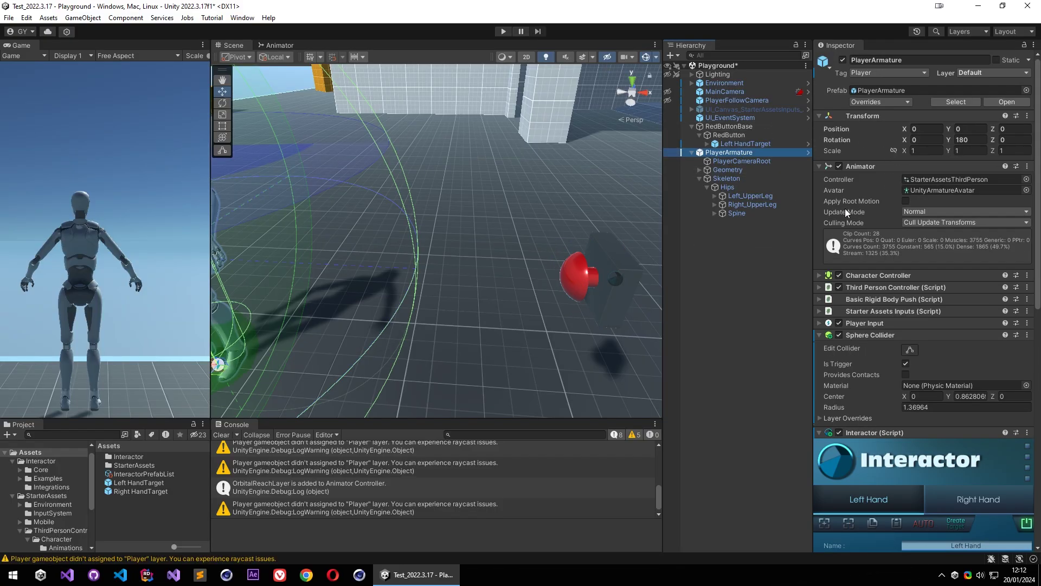
left_click(927, 212)
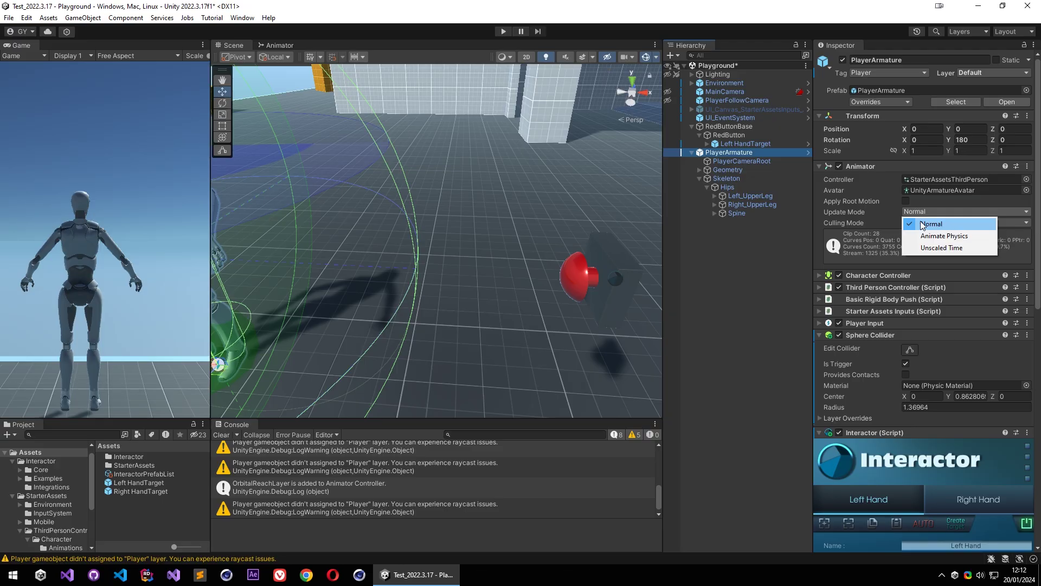
left_click(944, 237)
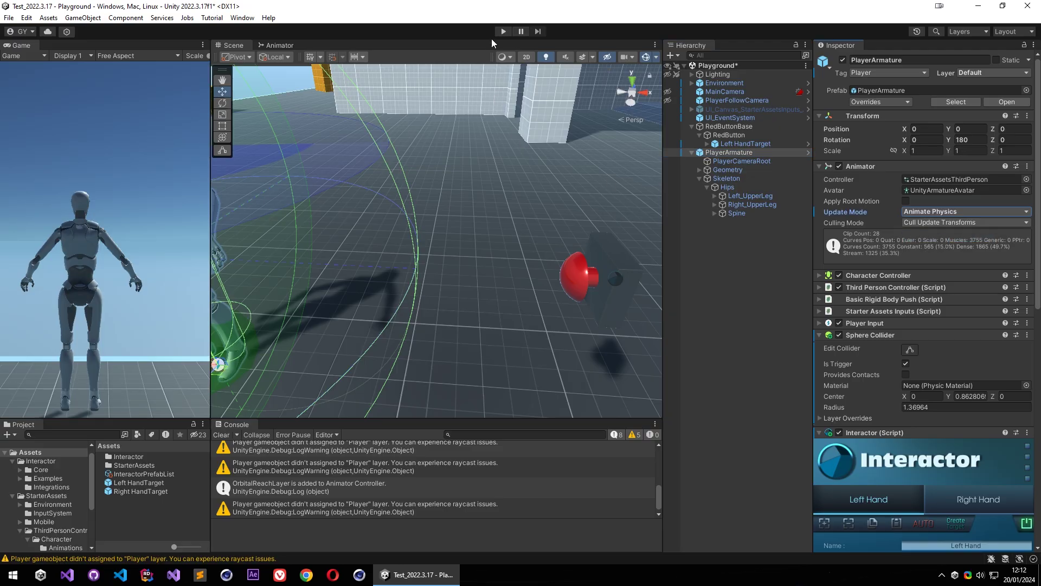
Run the scene again, walk the player around RedButton and use it to test the reach with physics-based animation
left_click(504, 31)
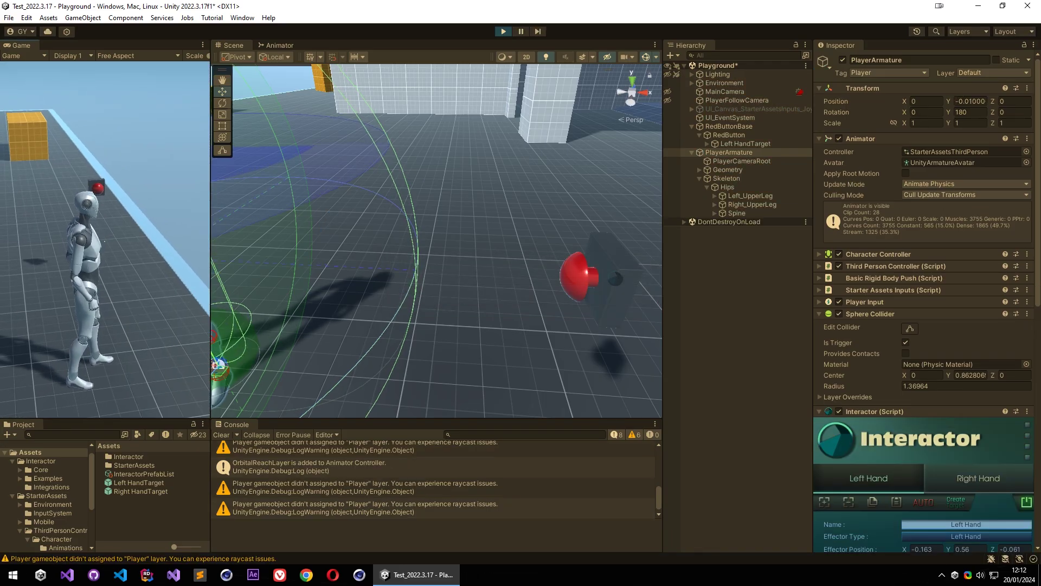
key("w")
key("w")
key("a")
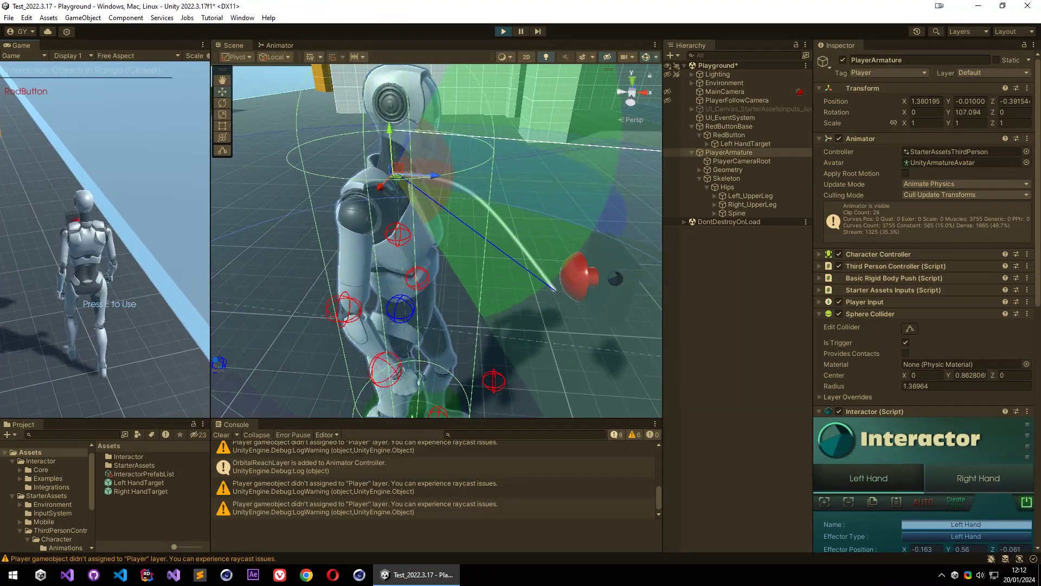
key("s")
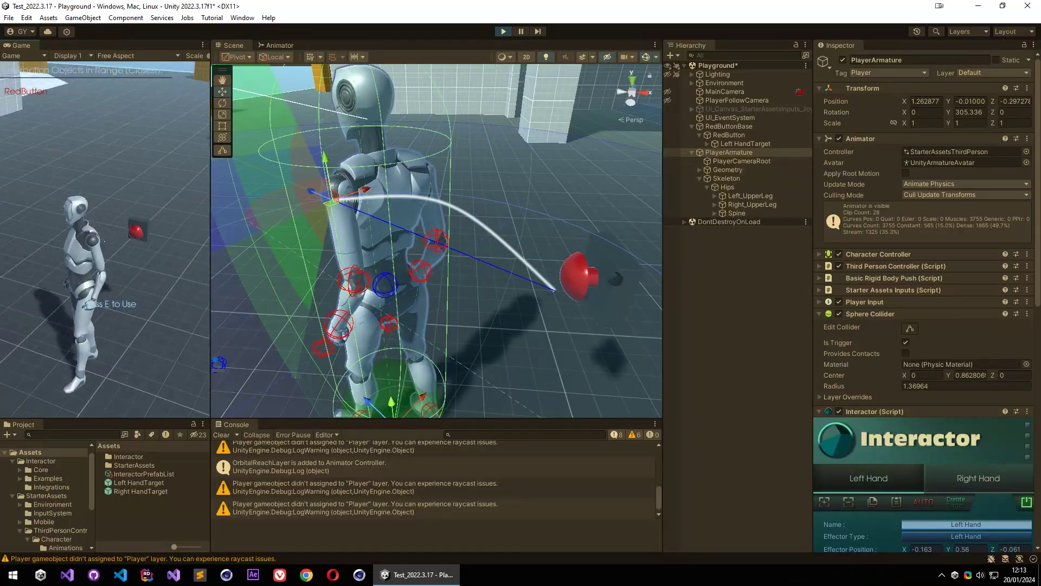
key("d")
key("s")
key("e")
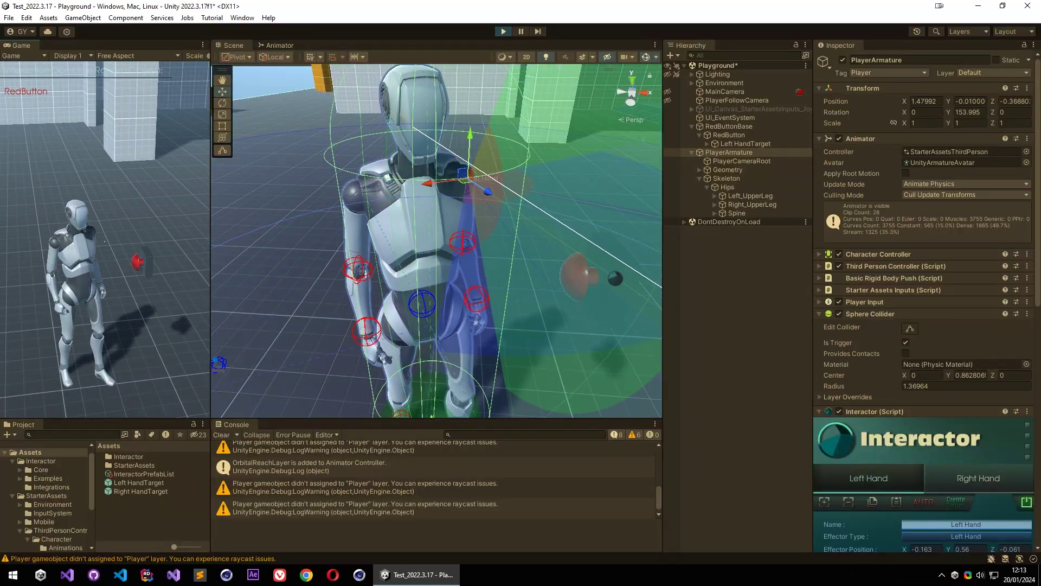
Use RedButton with the player turned to another angle, stop the run and frame PlayerArmature in the scene
key("s")
key("a")
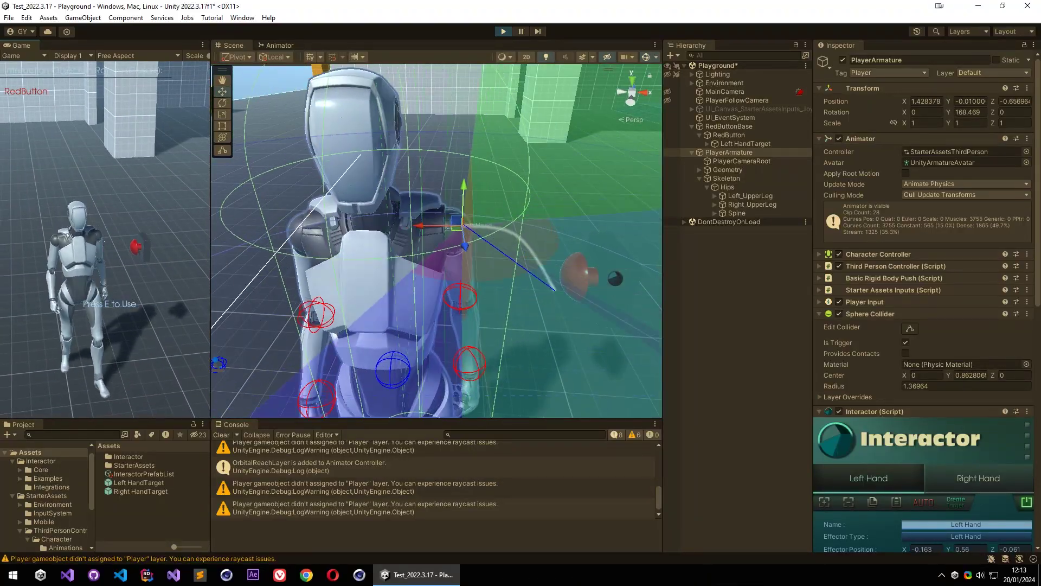
key("e")
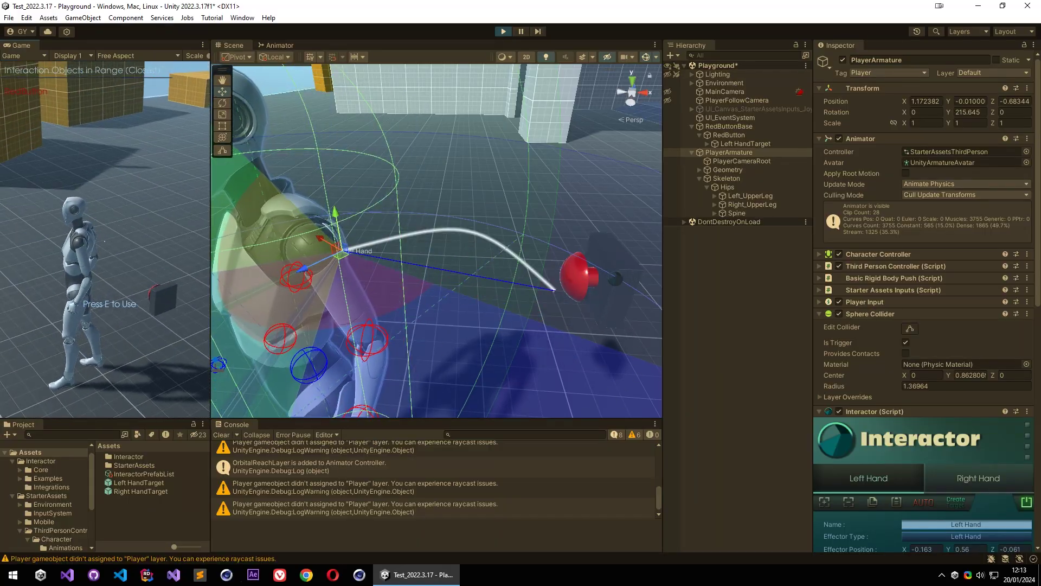
key("Escape")
left_click(503, 35)
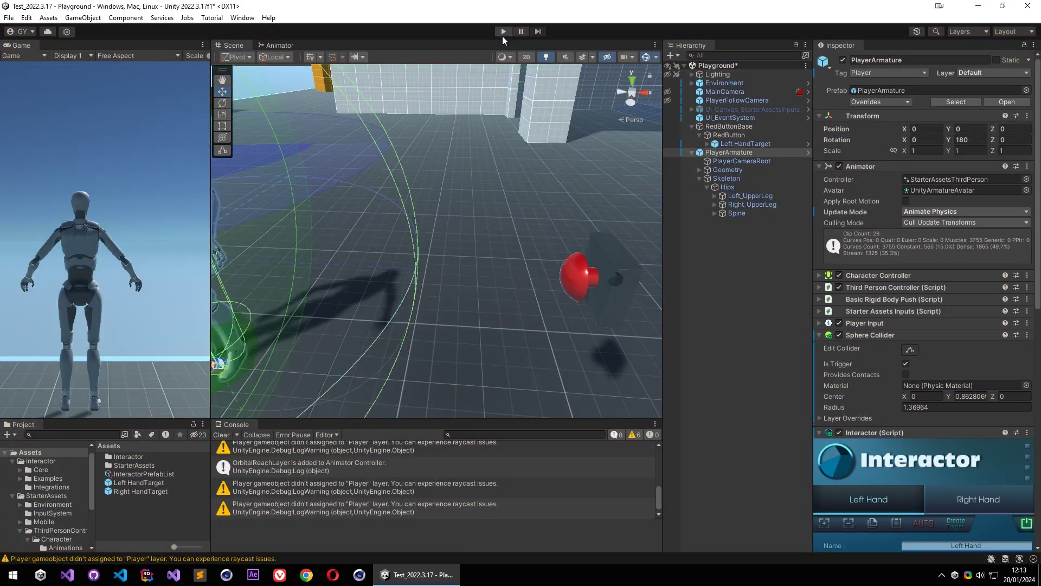
key("f")
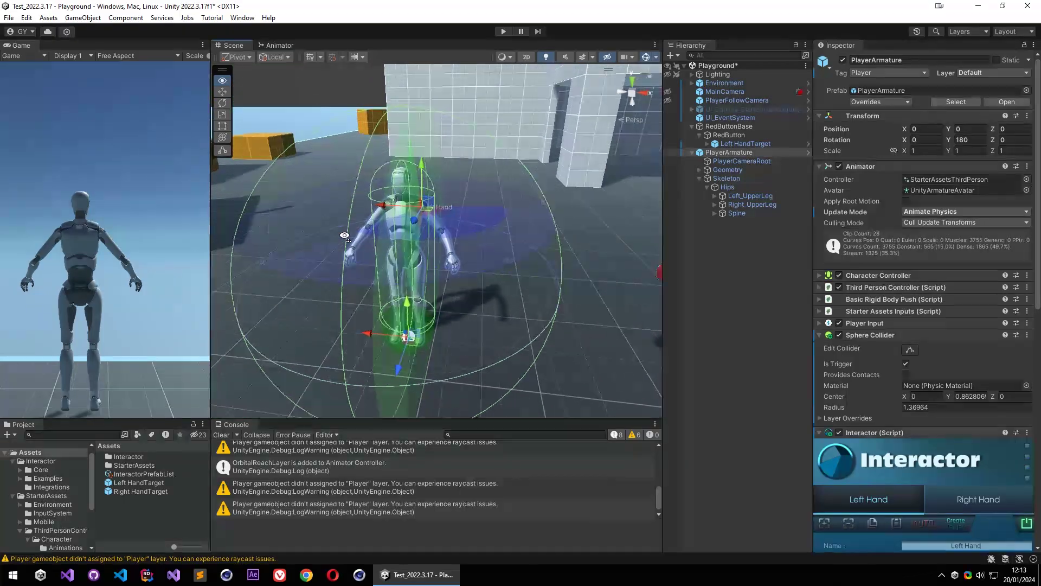